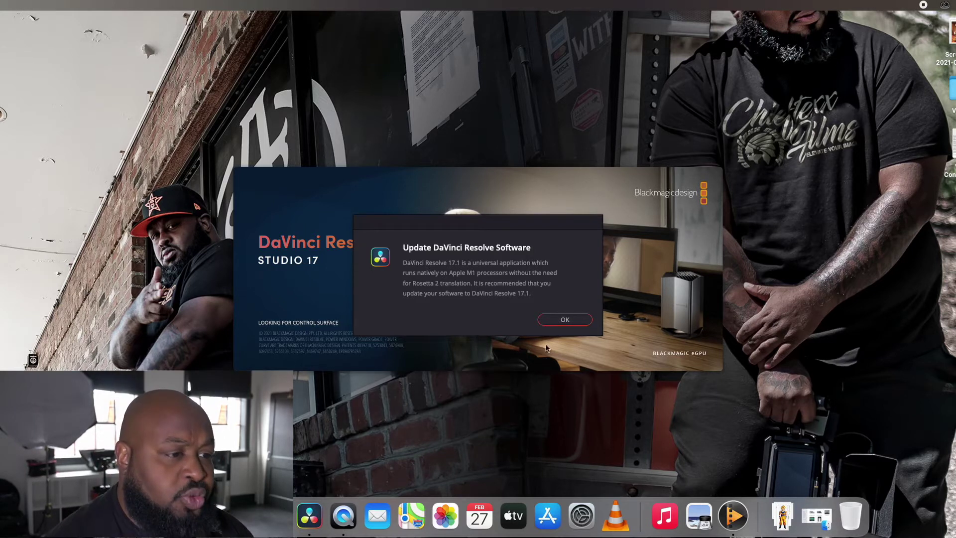
- Dismiss the update notice, open the Untitled Project, and go to the Edit page
left_click(557, 322)
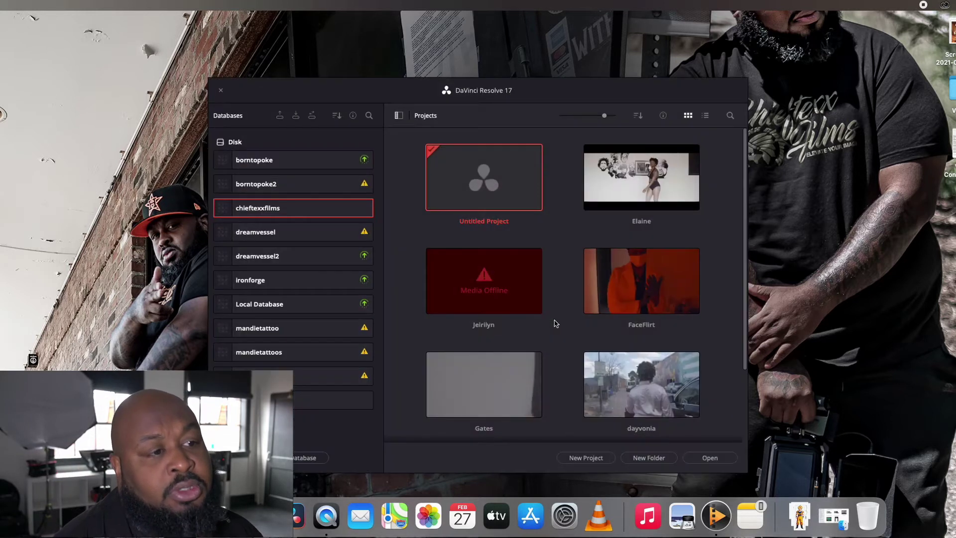
double_click(485, 204)
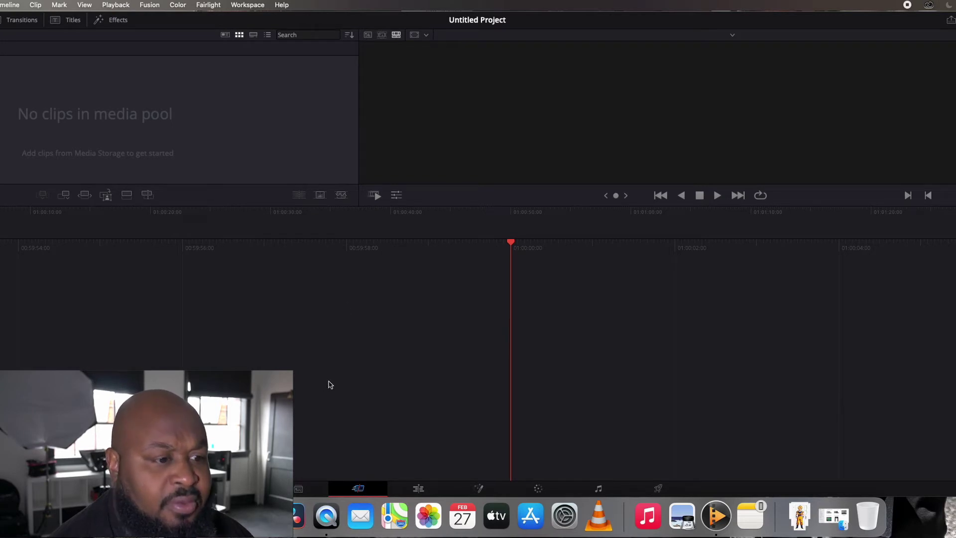
left_click(418, 489)
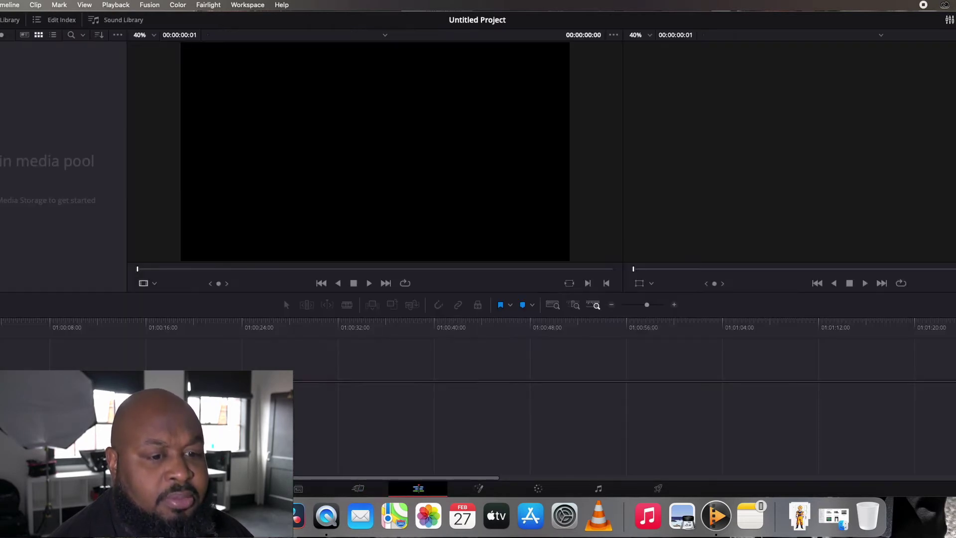
- Import both clips from the Resolve New Features folder, keeping the project frame rate unchanged
left_click(258, 515)
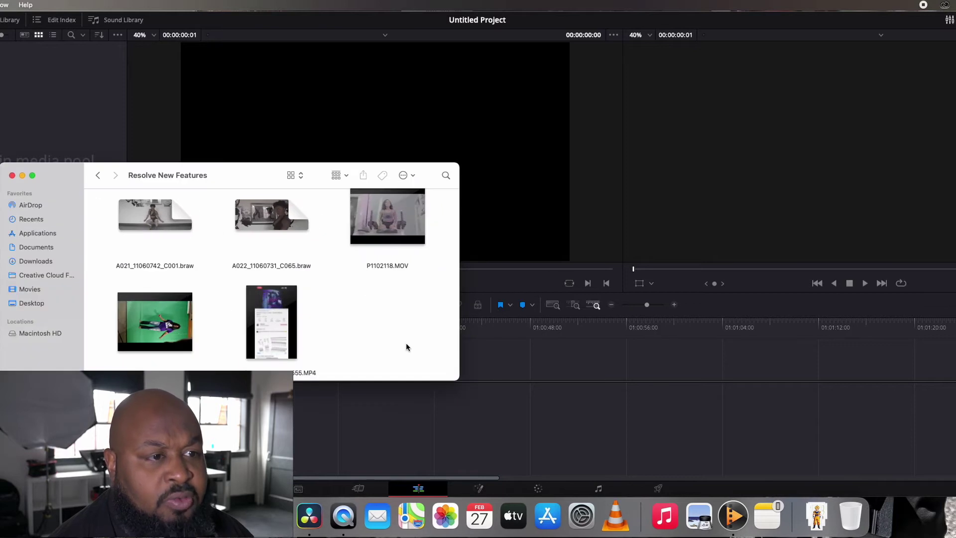
left_click_drag(407, 348, 74, 166)
left_click_drag(284, 228, 97, 130)
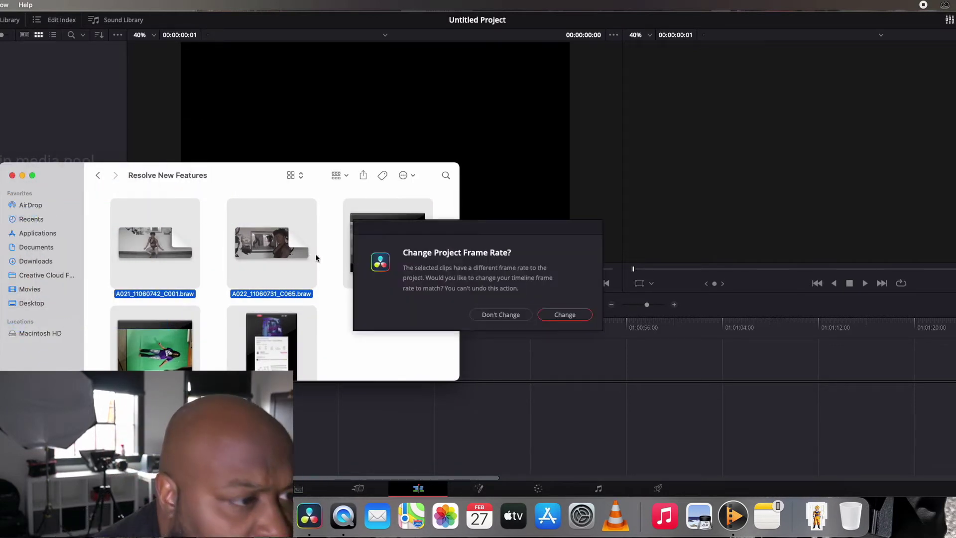
left_click(501, 314)
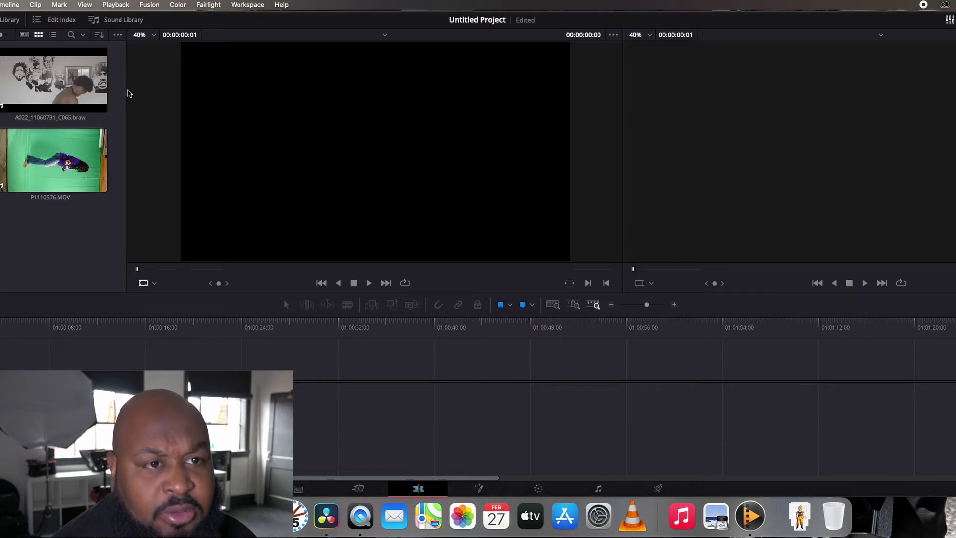
- Create Timeline 1 from the A022 braw clip, shift it earlier, and add the RPReplay clip
left_click_drag(100, 85, 15, 354)
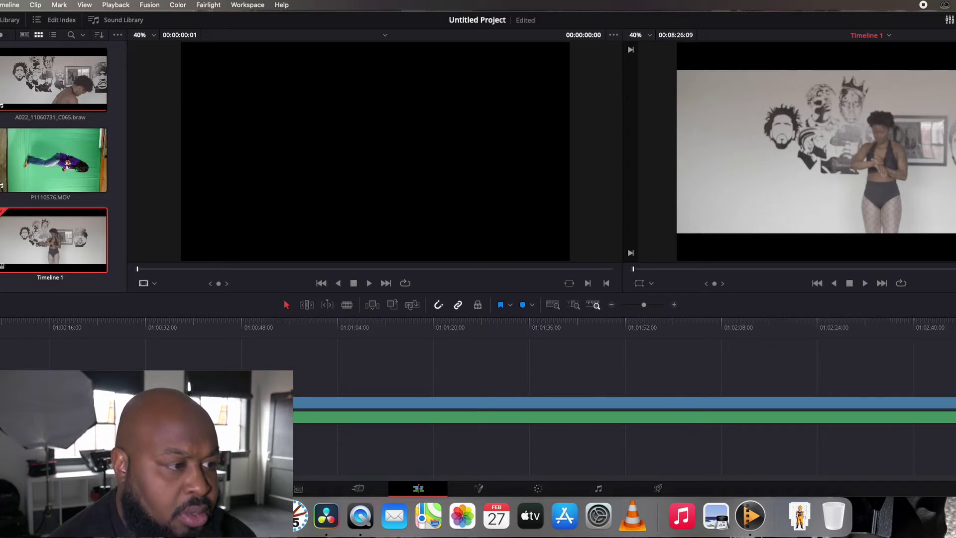
key("super+minus")
key("super+minus")
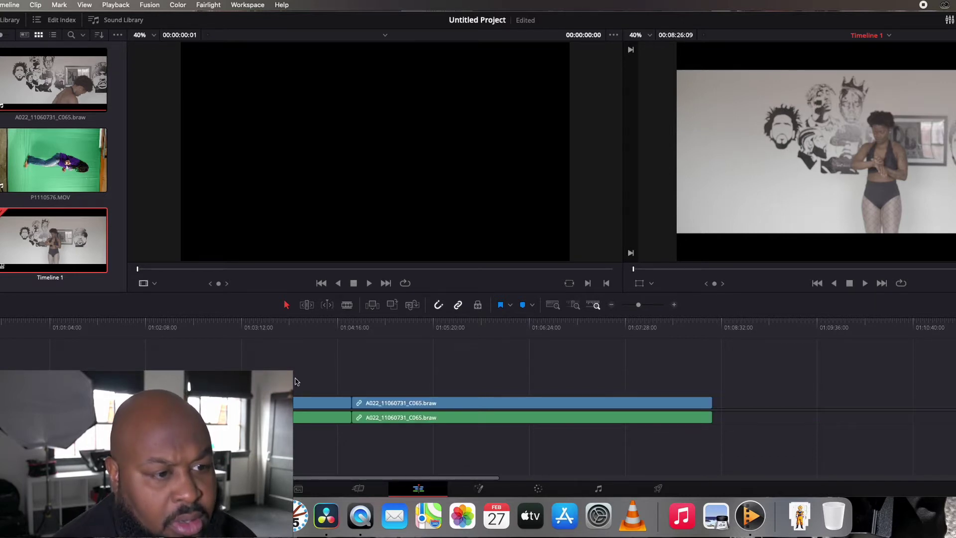
left_click(385, 405)
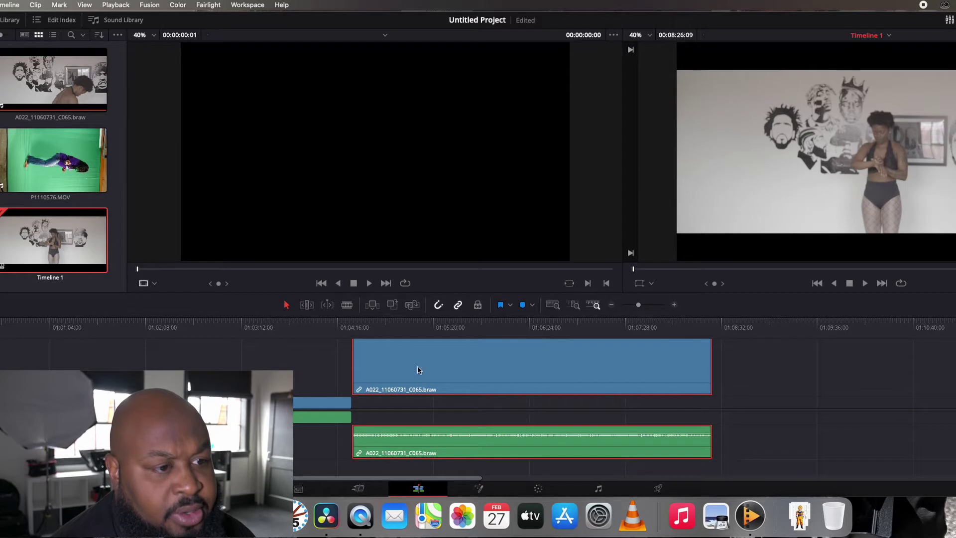
left_click_drag(420, 369, 20, 386)
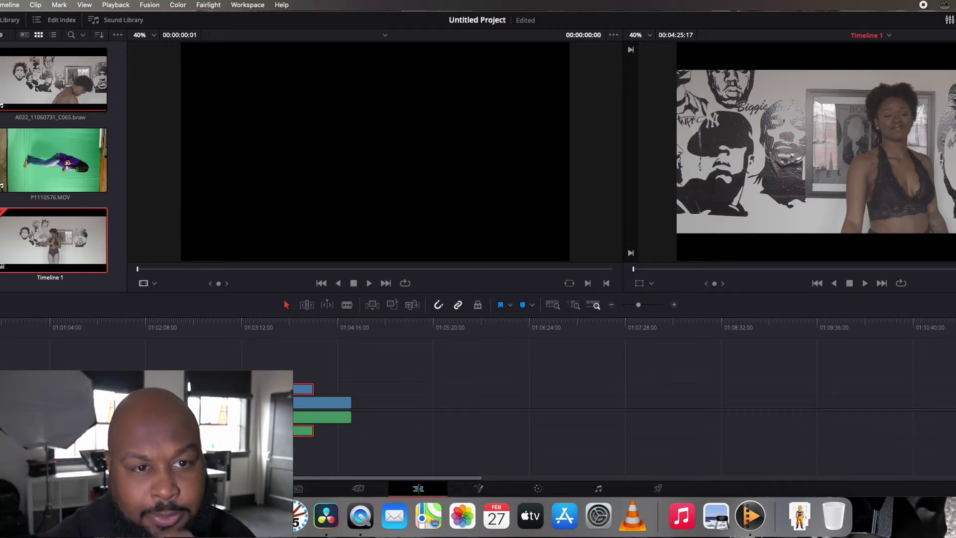
left_click_drag(99, 266, 199, 454)
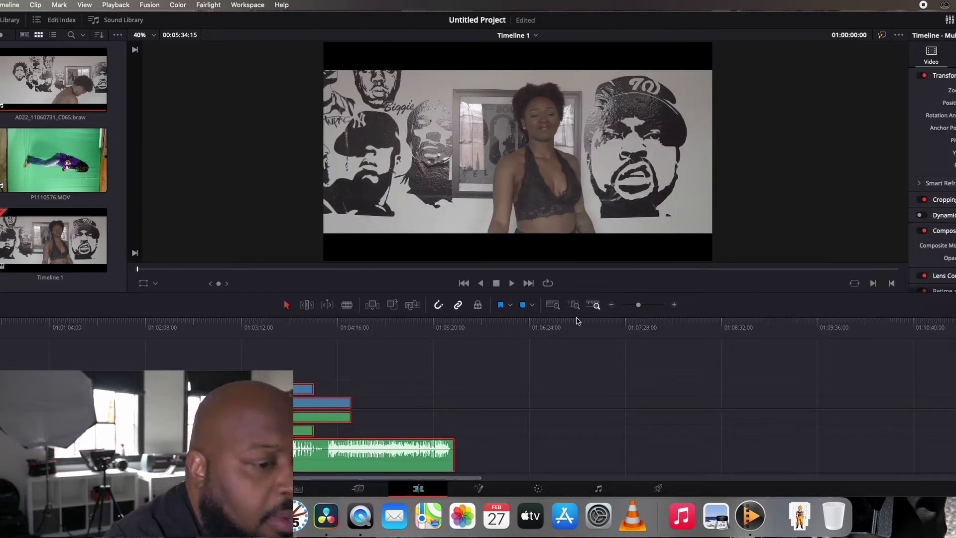
left_click(950, 20)
- Auto-align the selected clips based on waveform and park the playhead at 01:02:25:04
right_click(262, 453)
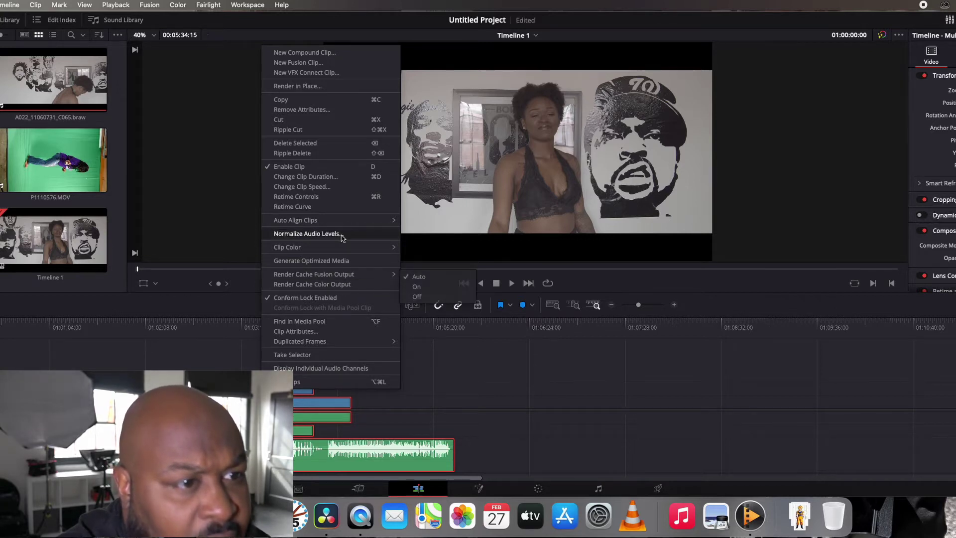
mouse_move(342, 223)
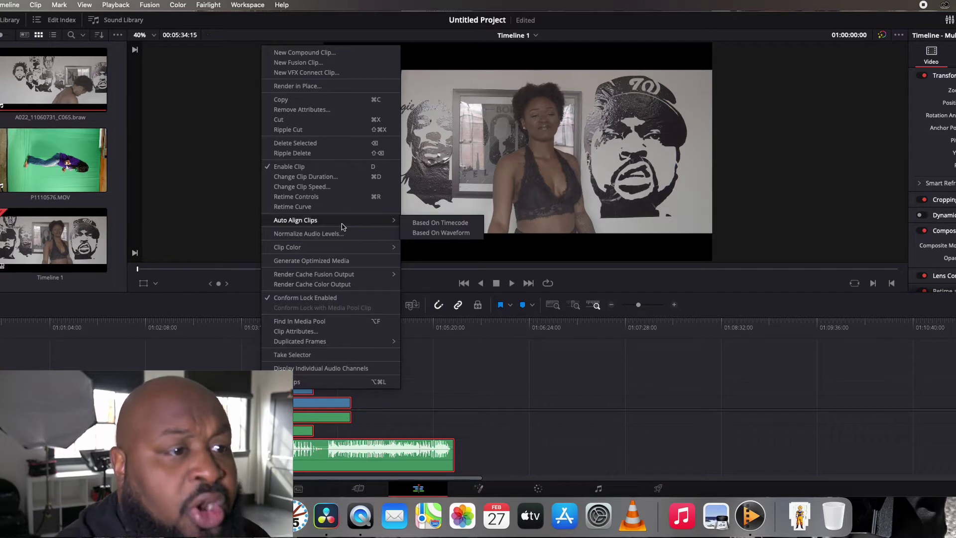
left_click(438, 234)
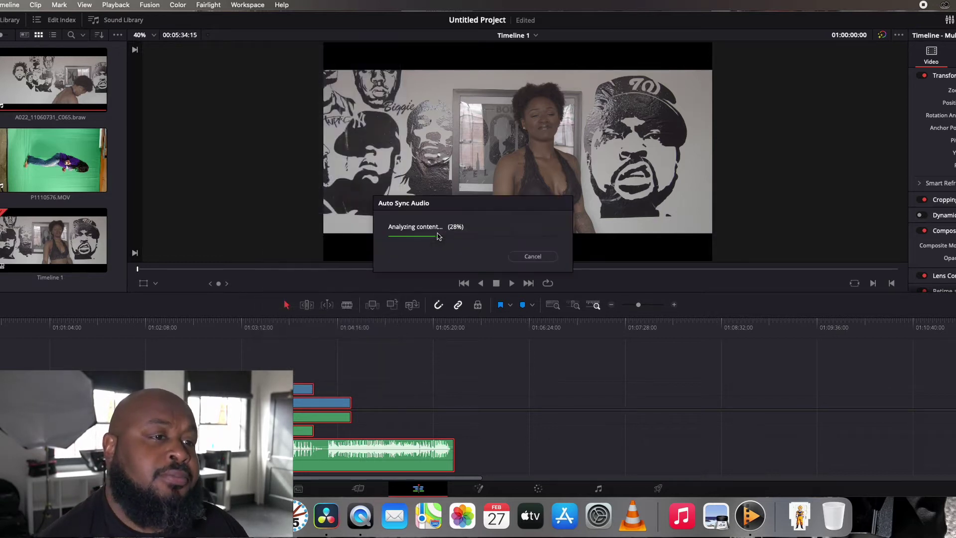
left_click(30, 329)
left_click(171, 329)
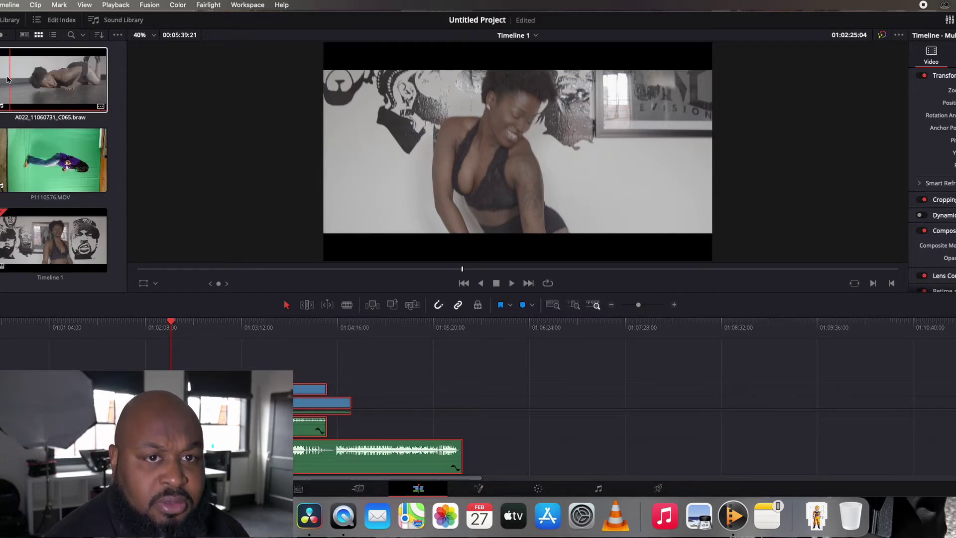
- Show the Effects Library, select the top video clip, and browse the Open FX list
scroll(50, 160, "down", 2)
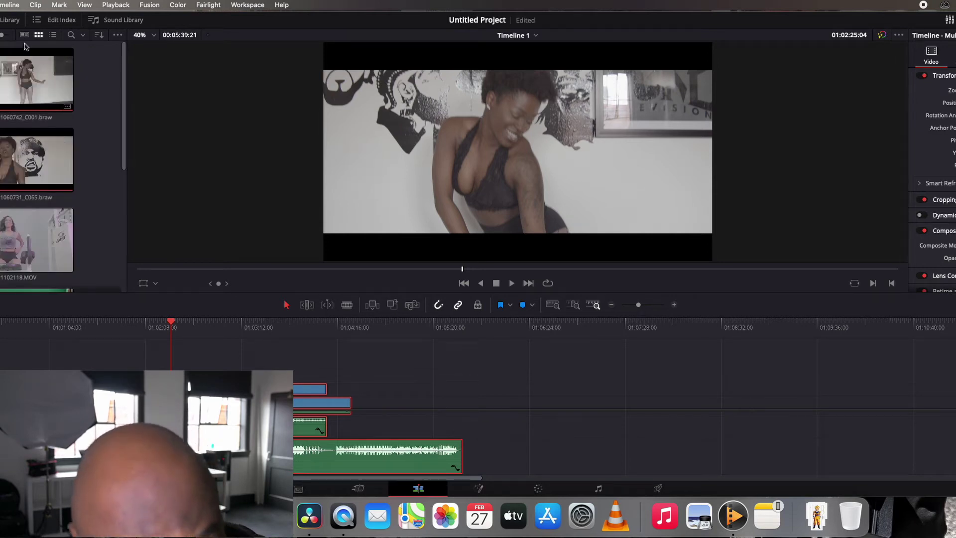
left_click(156, 20)
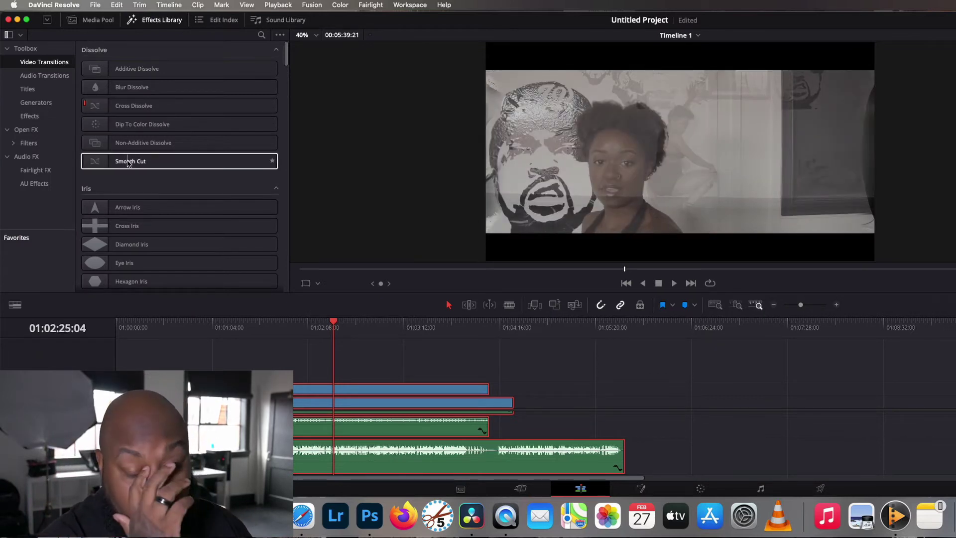
left_click(321, 375)
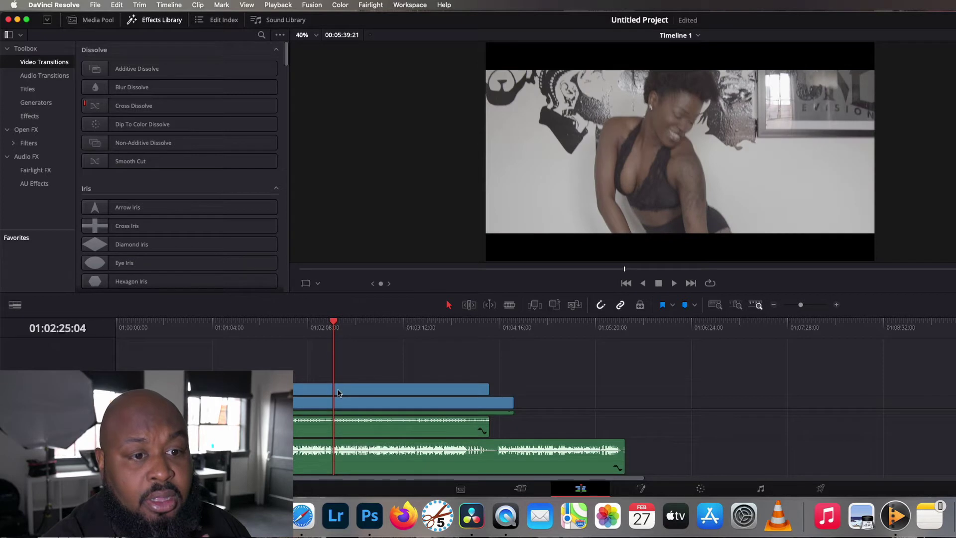
left_click(328, 390)
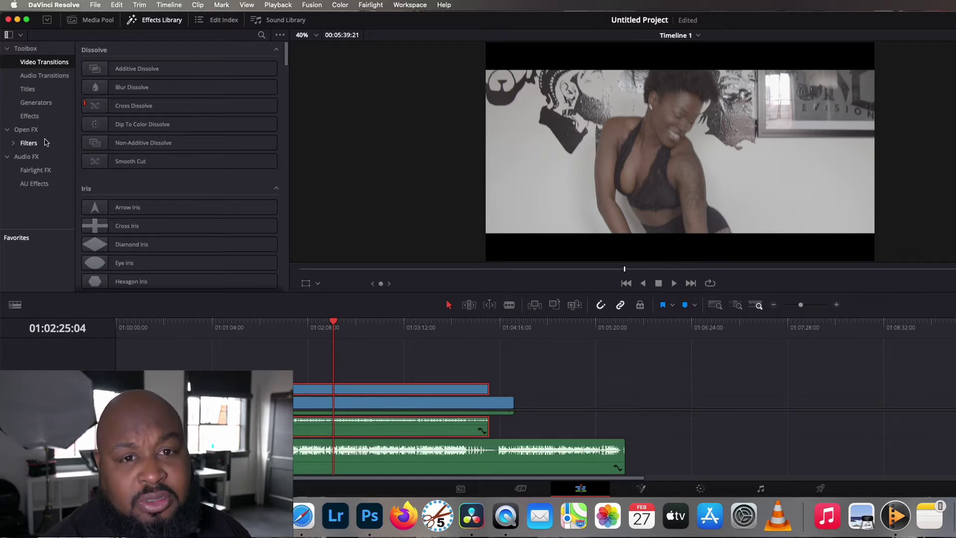
left_click(28, 130)
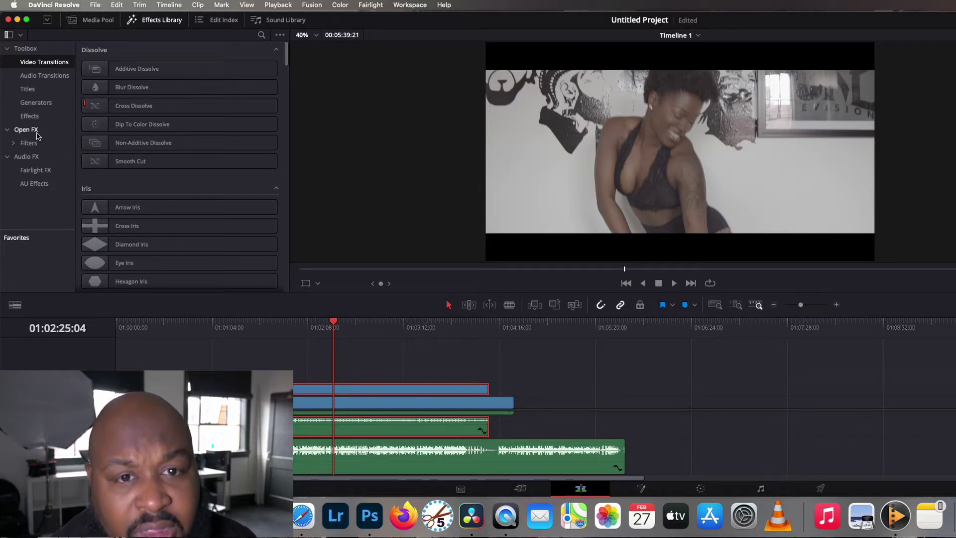
scroll(179, 221, "down", 3)
- Select the JRTV_Force_Transitions_Push_Up_Super video transition, then bring up Project Settings with Shift+9
scroll(179, 221, "down", 10)
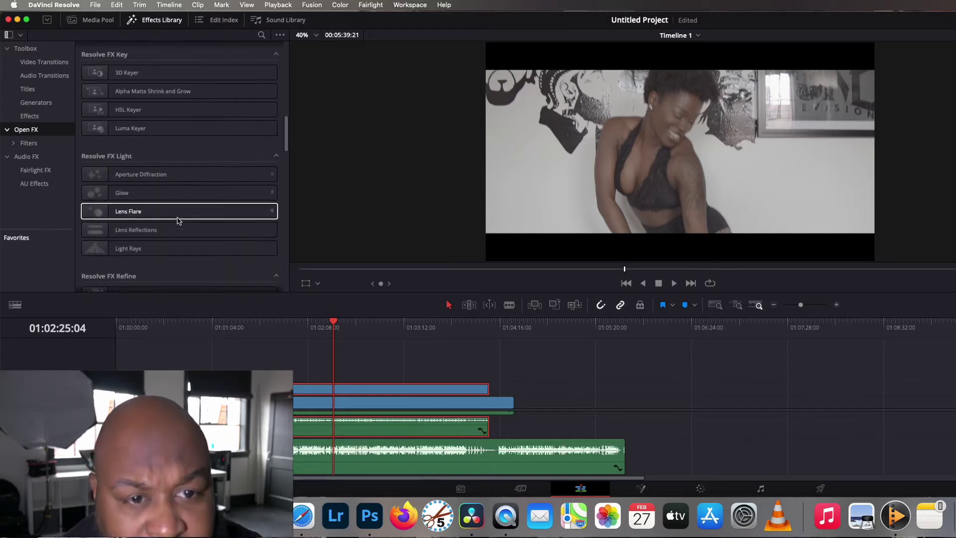
left_click_drag(288, 147, 285, 50)
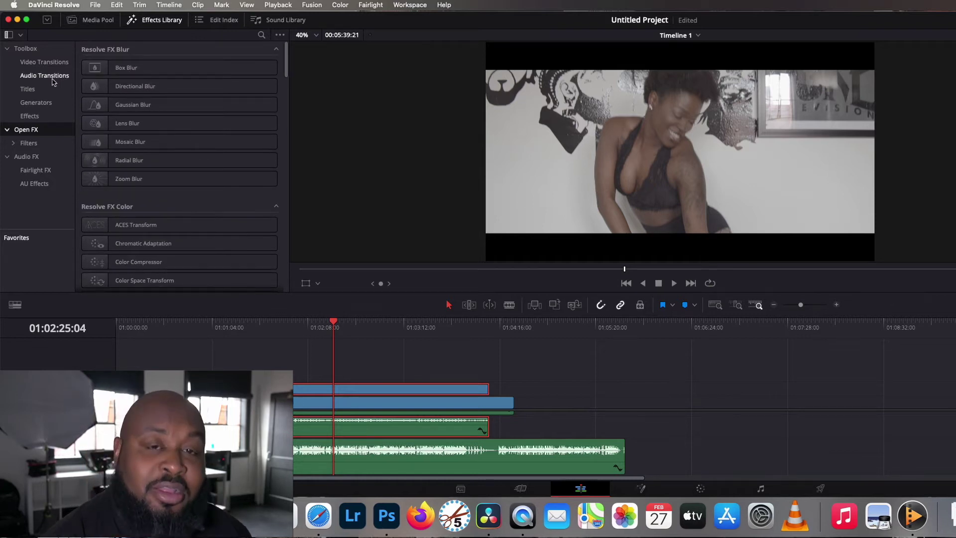
left_click(50, 63)
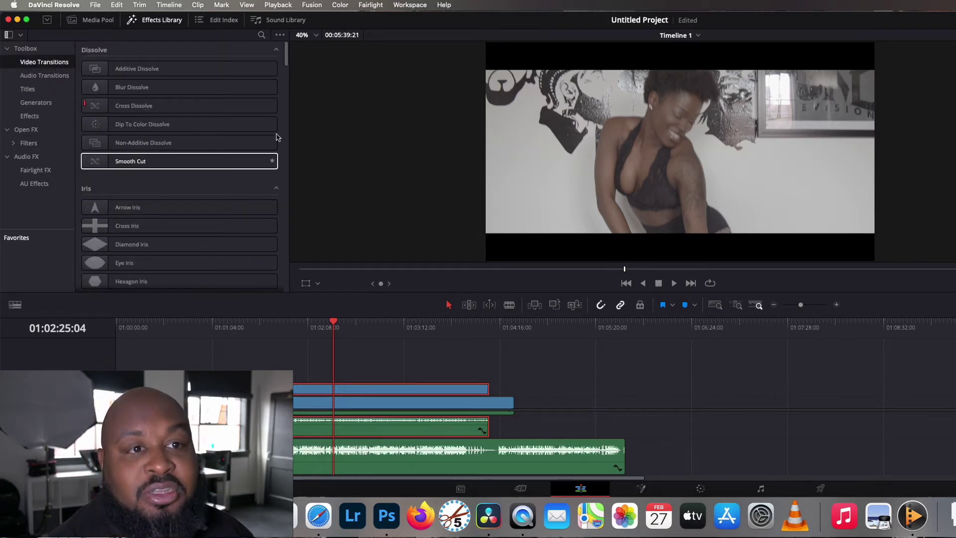
left_click_drag(287, 66, 273, 237)
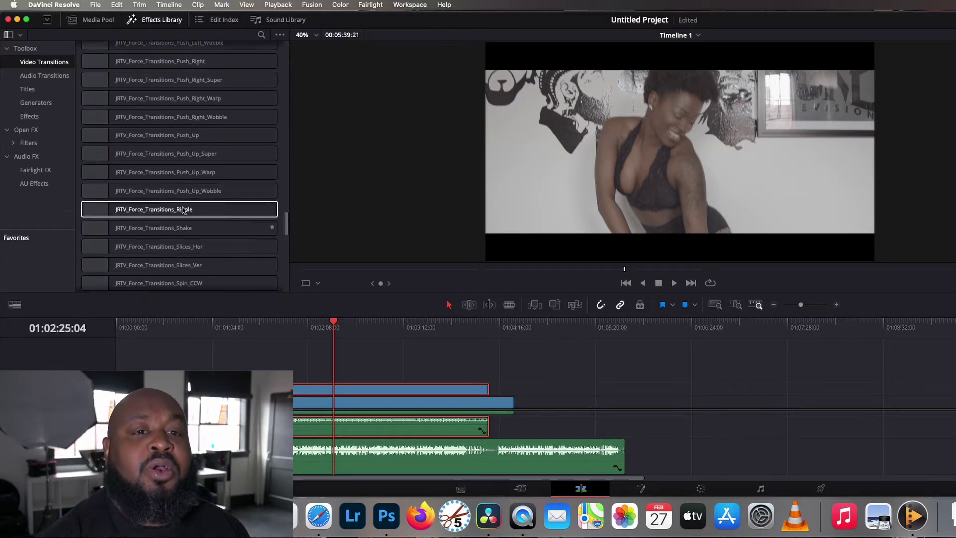
left_click(161, 156)
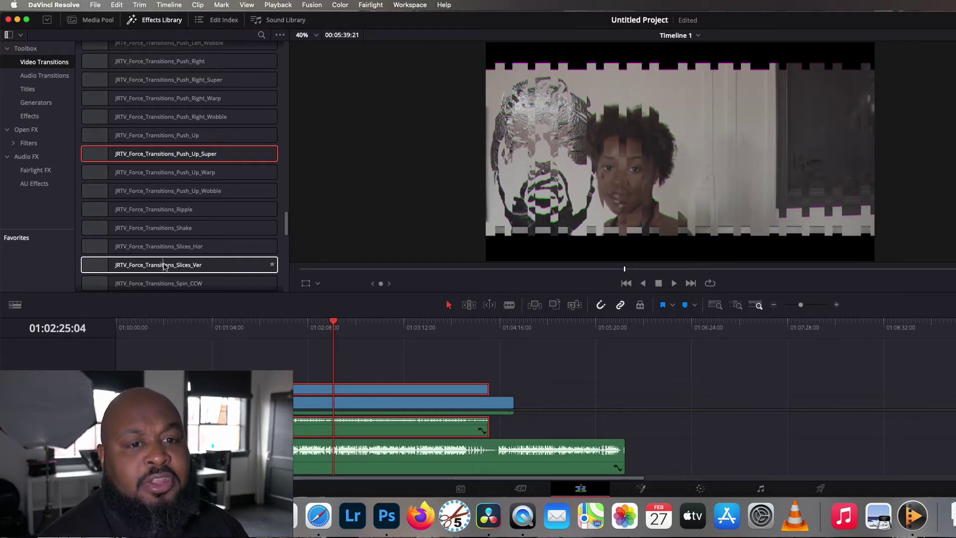
scroll(142, 269, "down", 3)
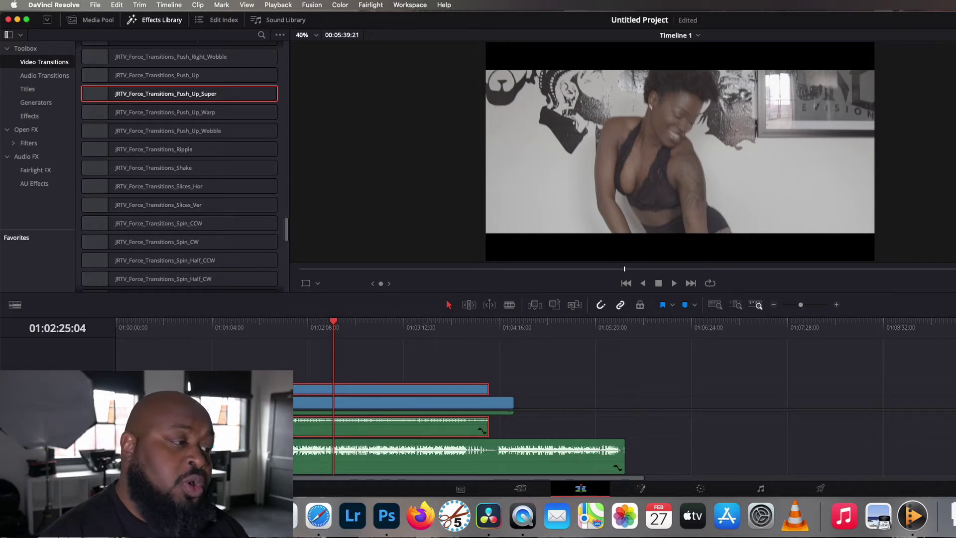
key("shift+9")
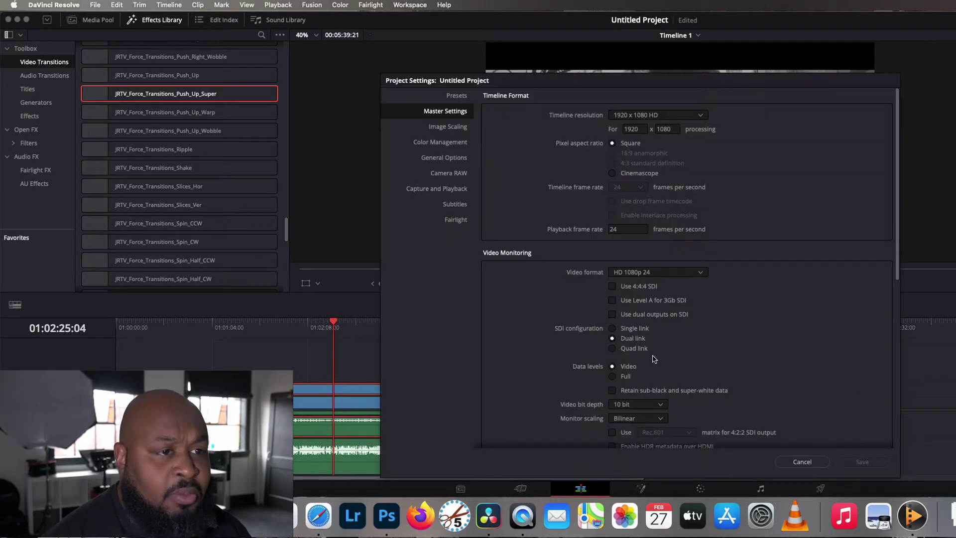
- Scroll through the Master Settings, then close Project Settings without changes
scroll(539, 333, "down", 5)
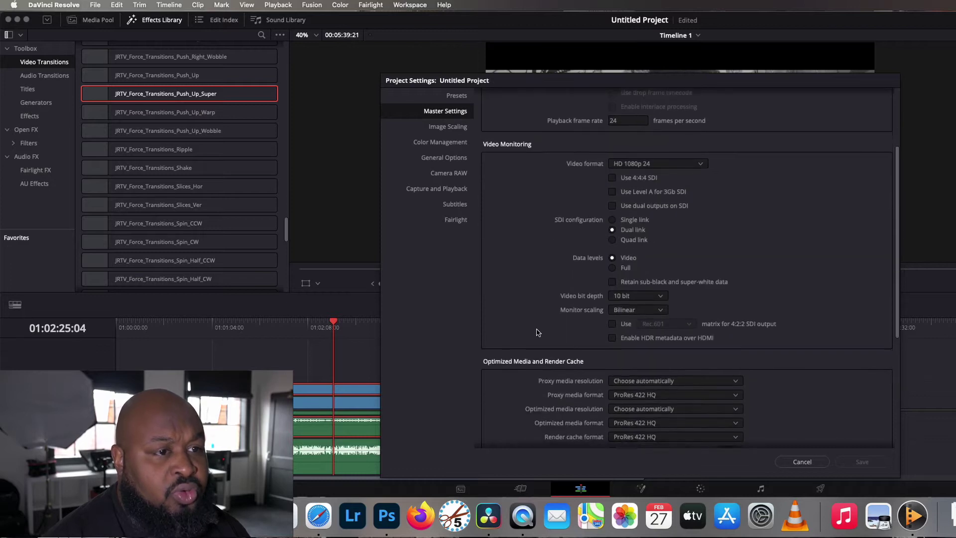
scroll(538, 332, "down", 2)
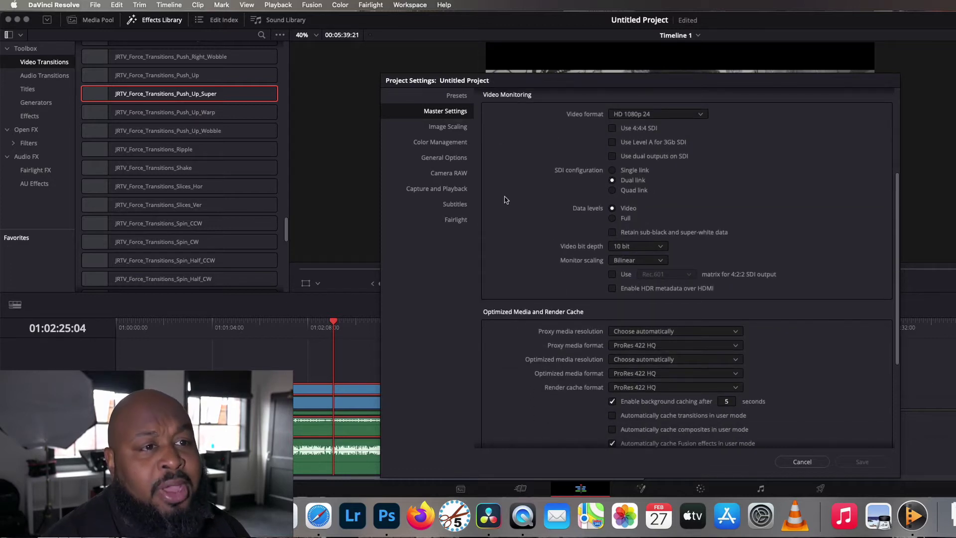
scroll(513, 235, "down", 3)
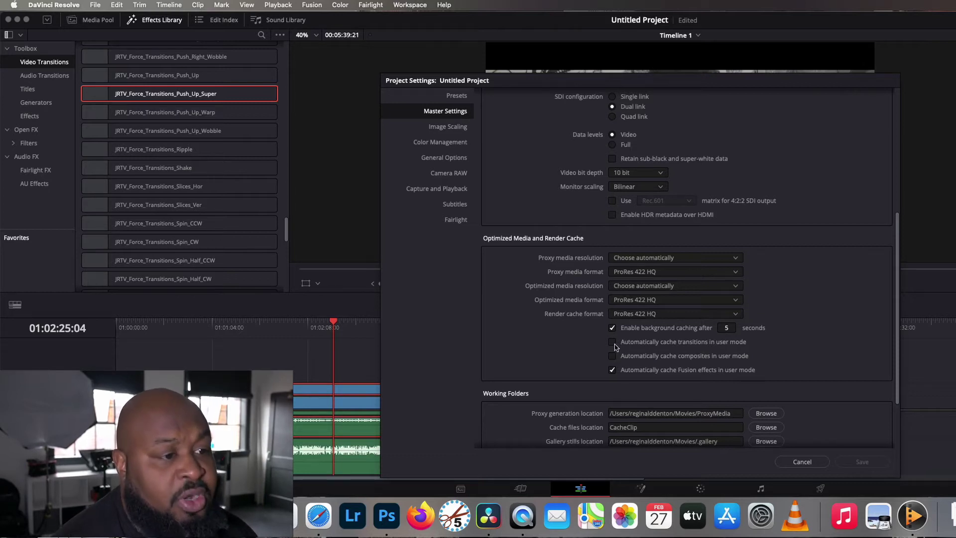
left_click(868, 461)
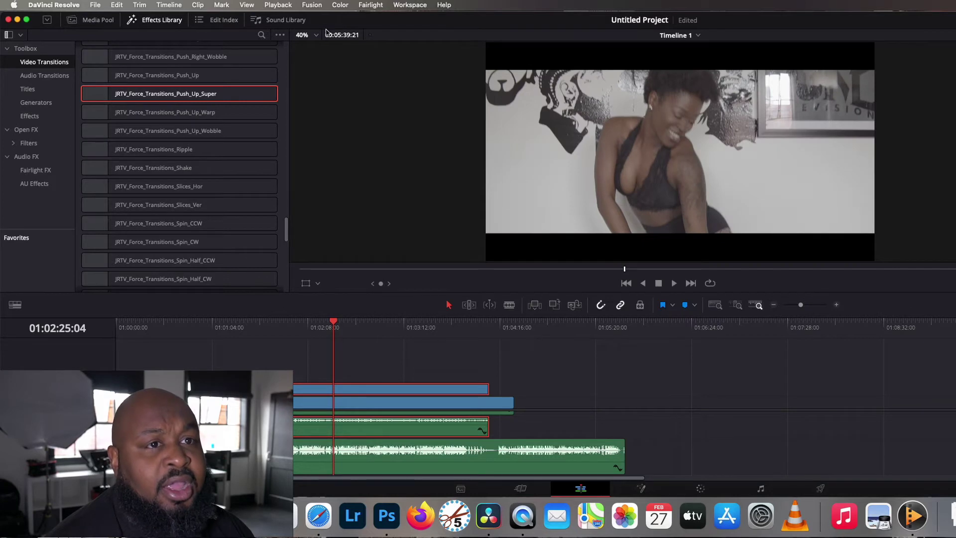
- Choose User under Playback > Render Cache
left_click(277, 5)
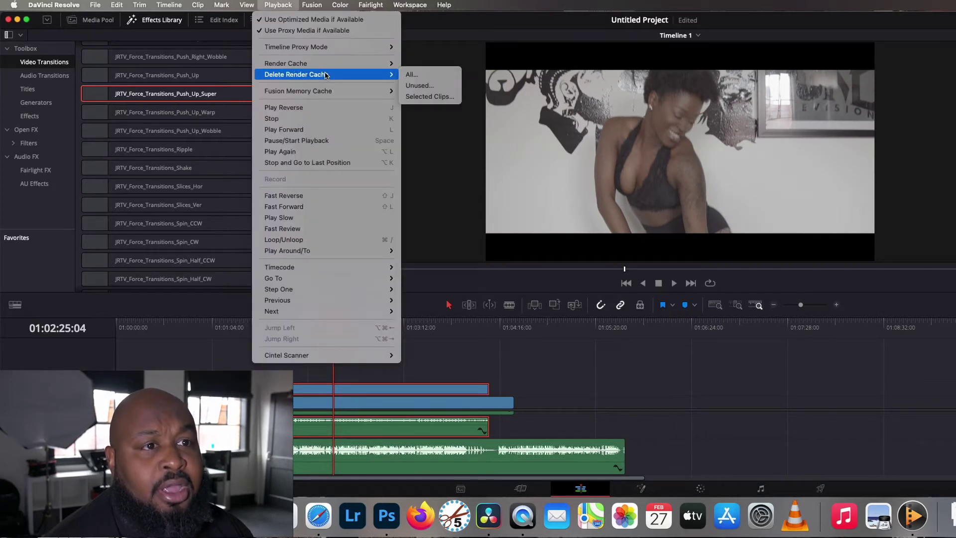
mouse_move(336, 66)
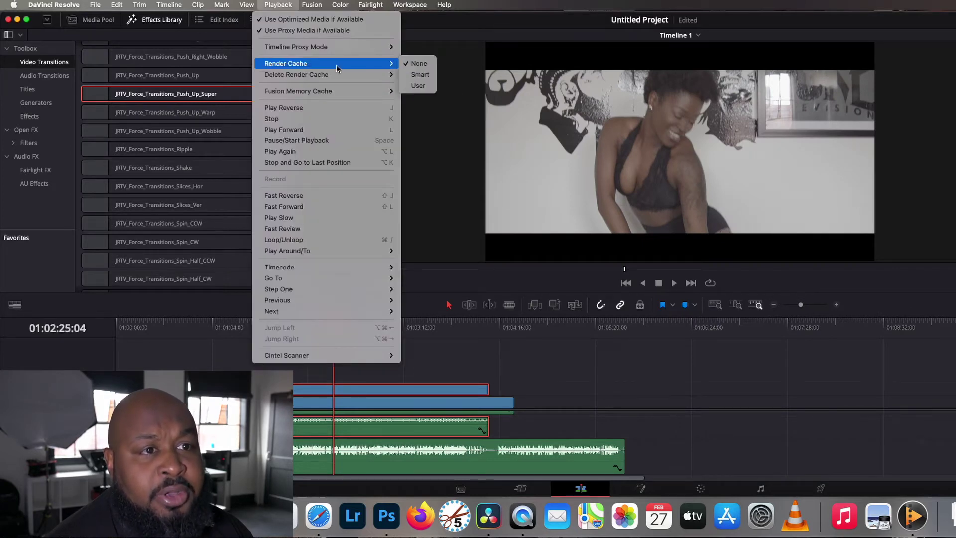
left_click(418, 86)
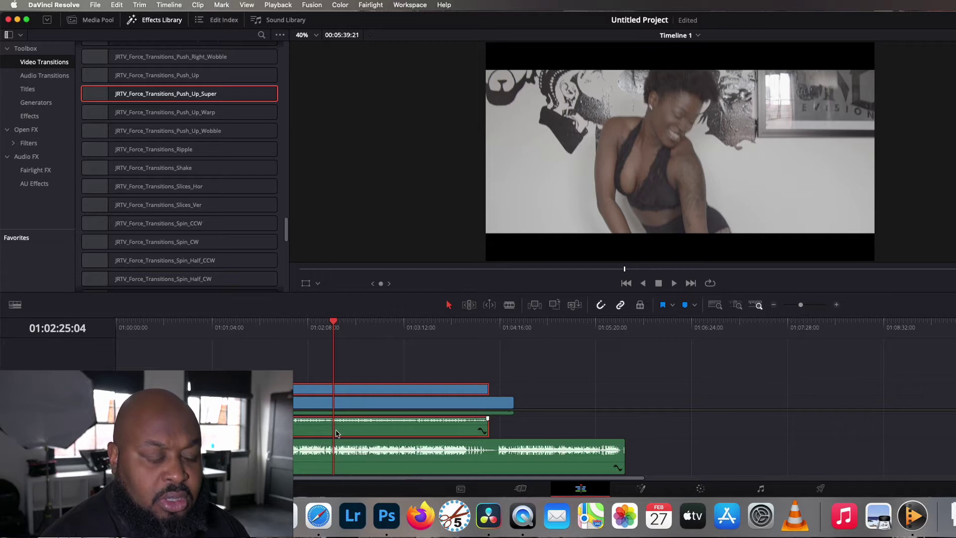
- Split the top A022 clip at the playhead and drop Push_Up_Super onto the cut
key("b")
left_click(342, 385)
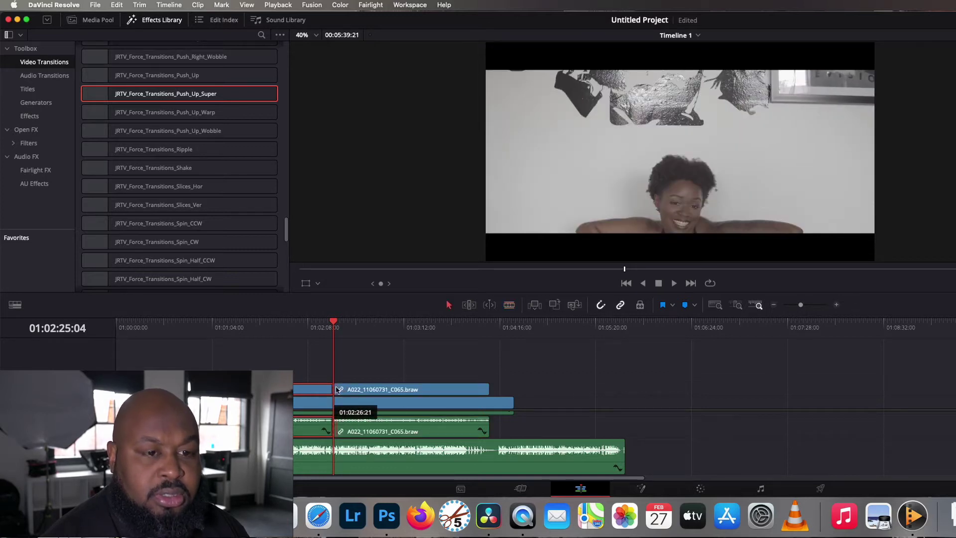
key("a")
left_click_drag(166, 100, 335, 389)
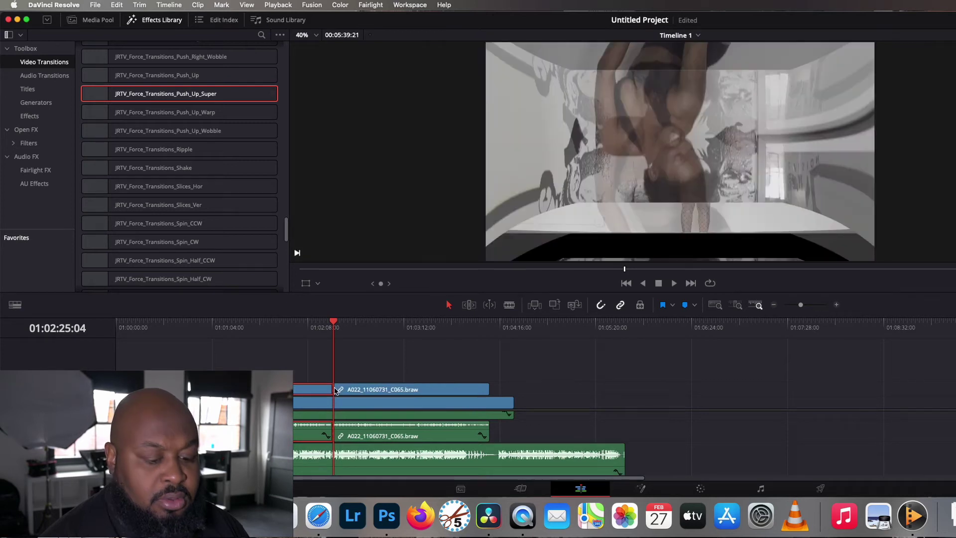
- Zoom in on the cut, preview the transition from just before it, then zoom back out
key("super+equal")
key("super+equal")
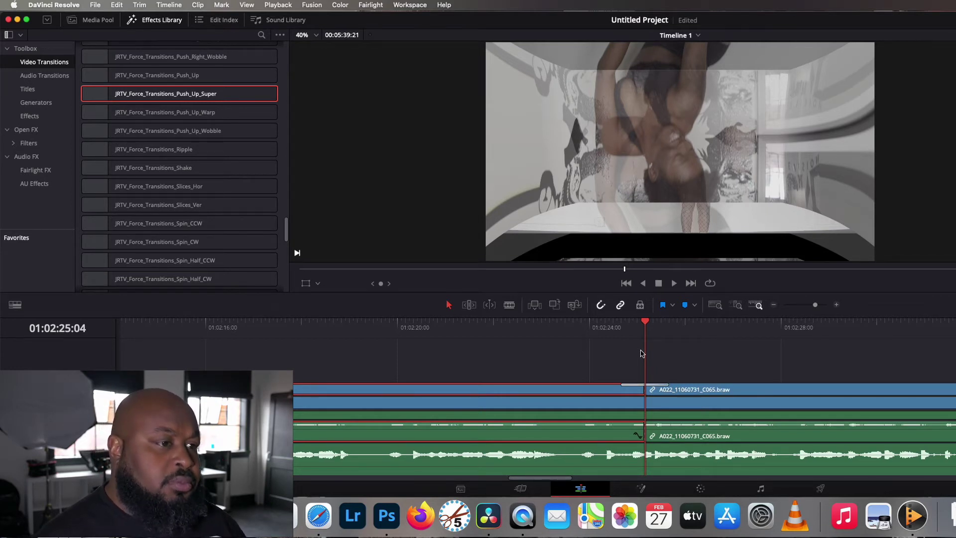
left_click(593, 326)
key("space")
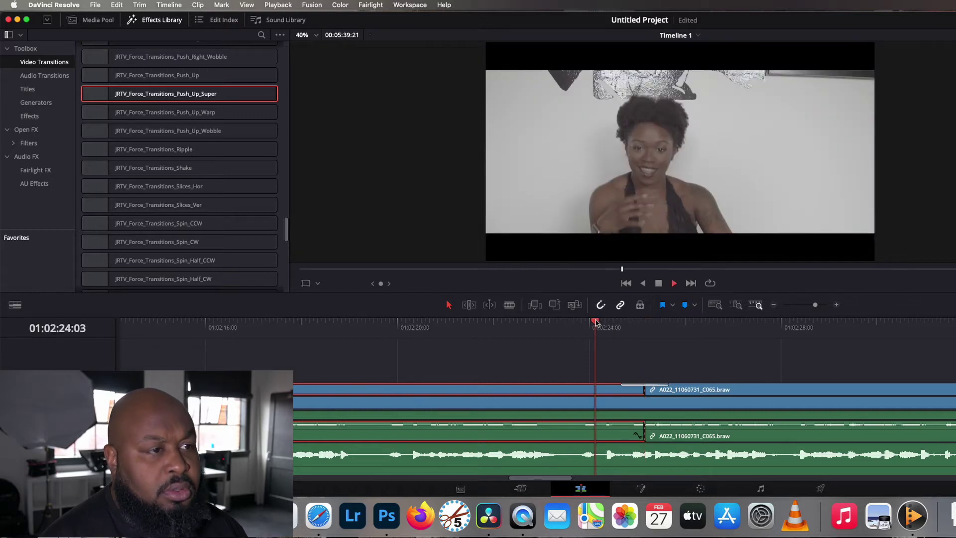
key("space")
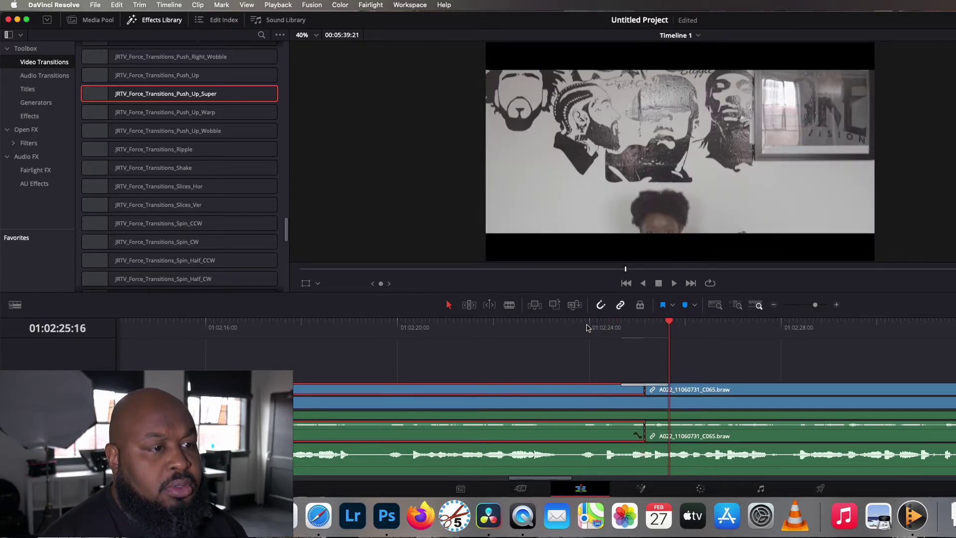
left_click(585, 326)
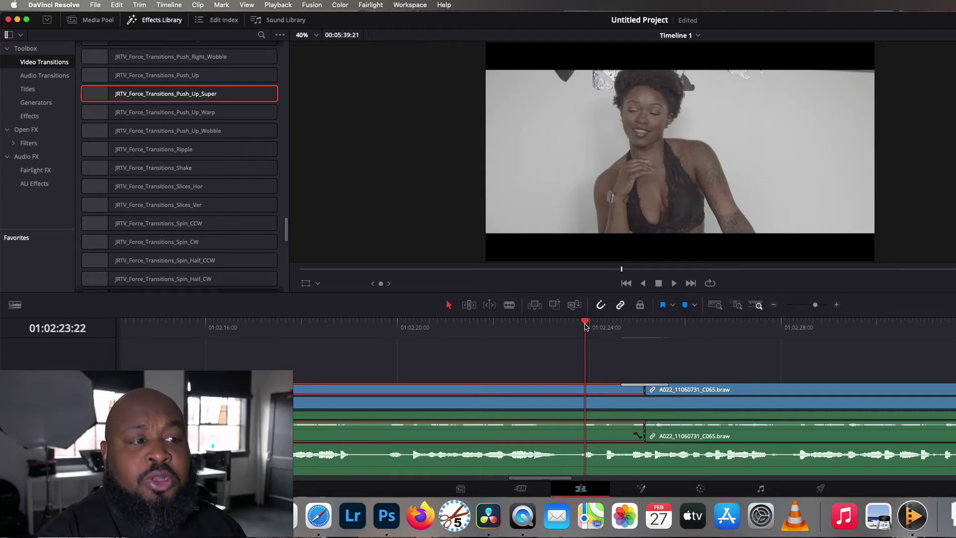
left_click_drag(585, 327, 574, 324)
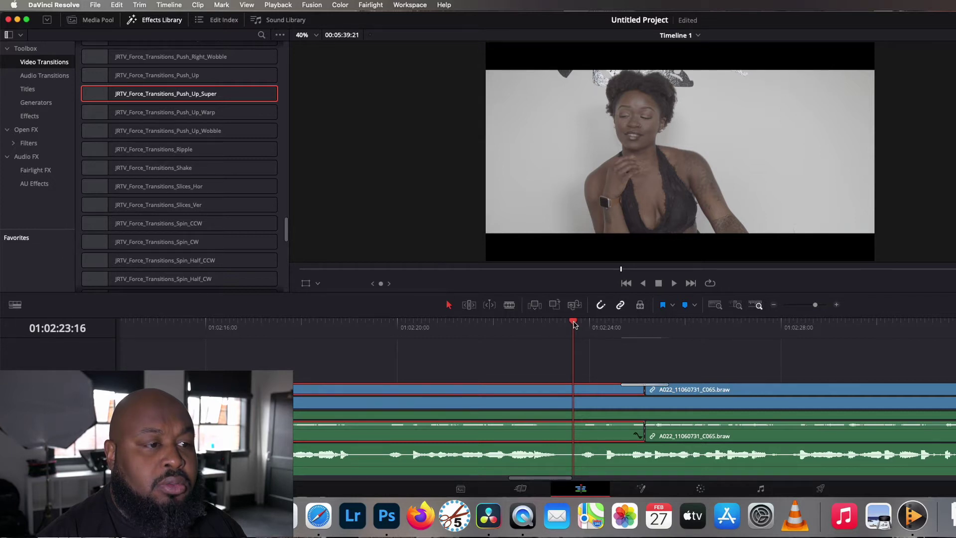
key("space")
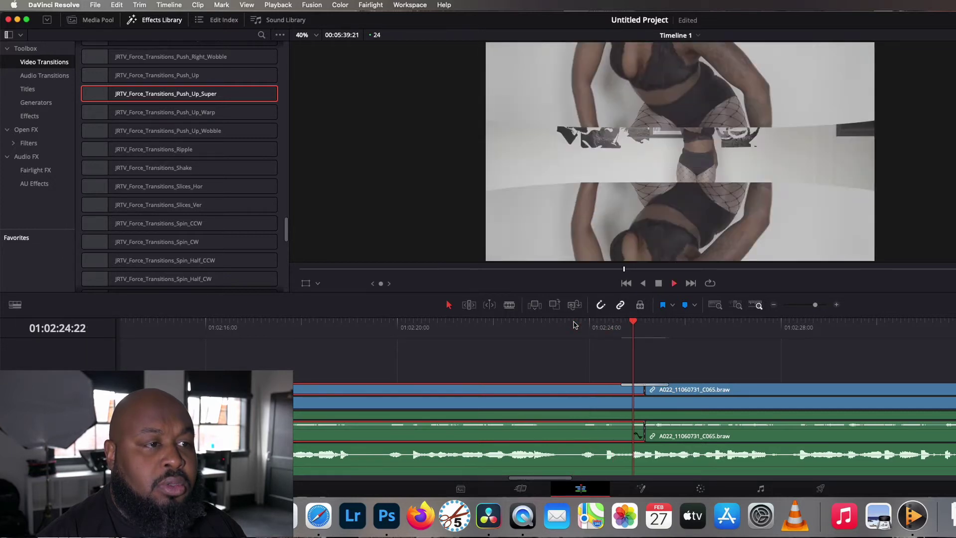
left_click(575, 325)
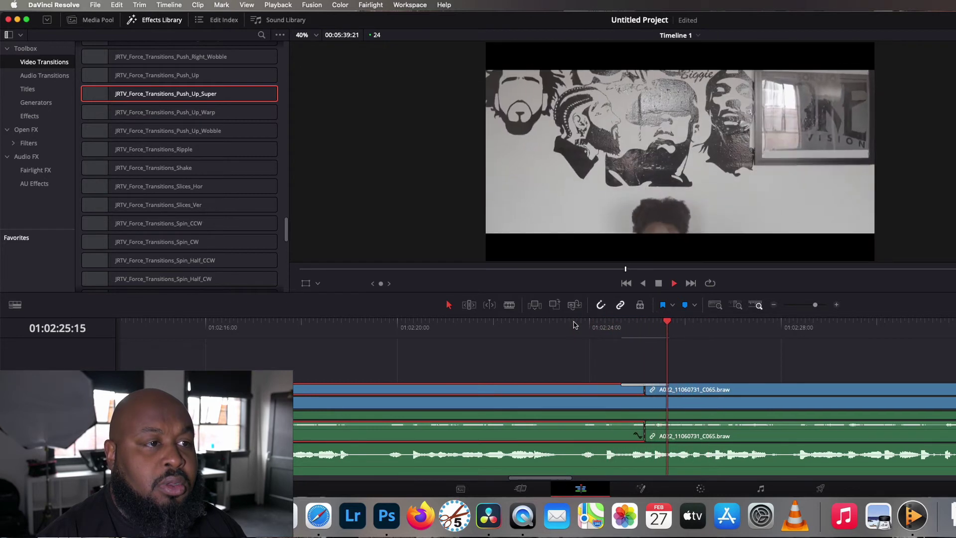
key("space")
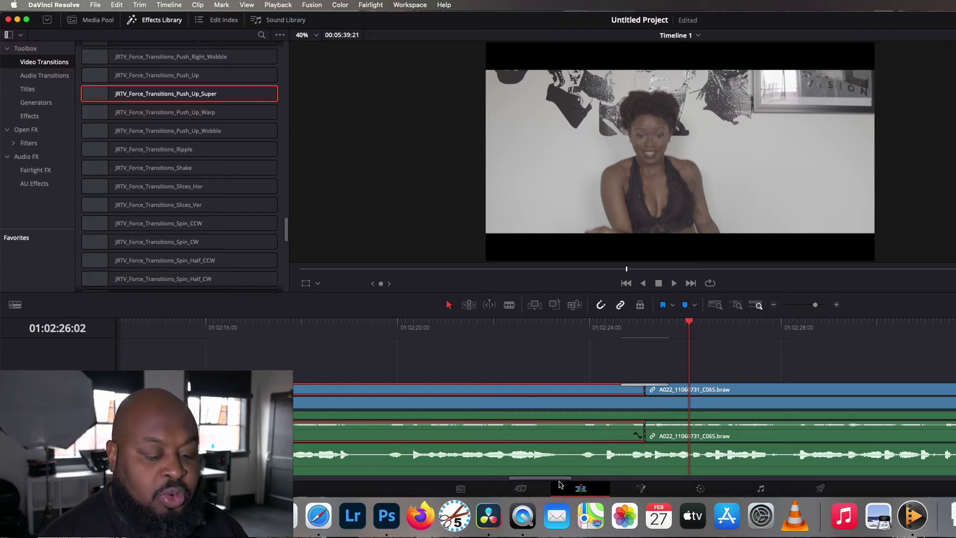
key("super+minus")
key("super+minus")
key("super+minus")
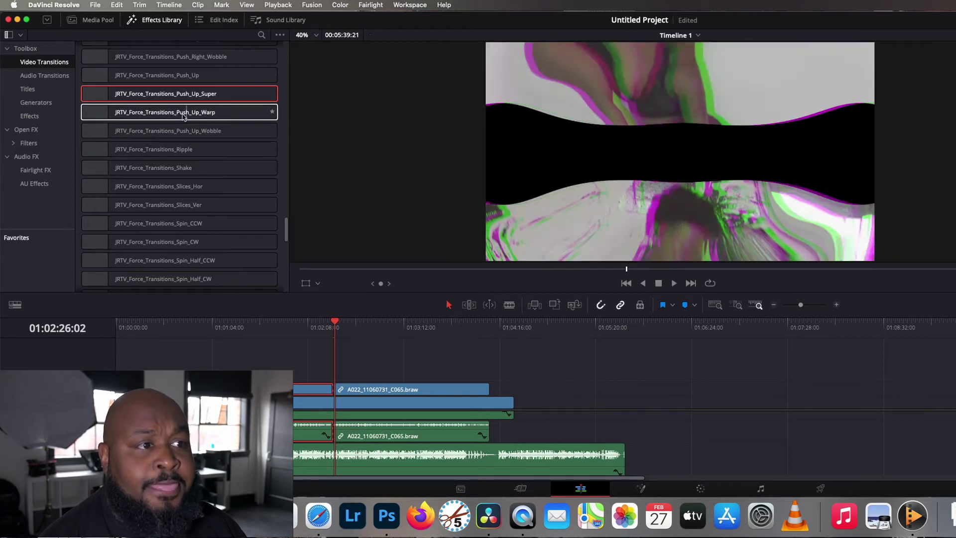
- Drag a marquee across all timeline tracks to select every clip
scroll(173, 126, "up", 5)
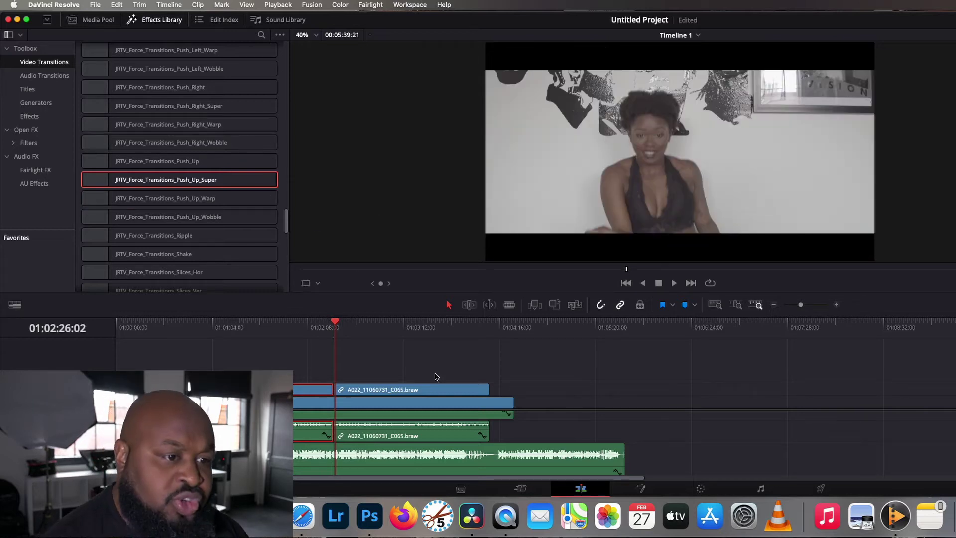
left_click_drag(577, 359, 219, 476)
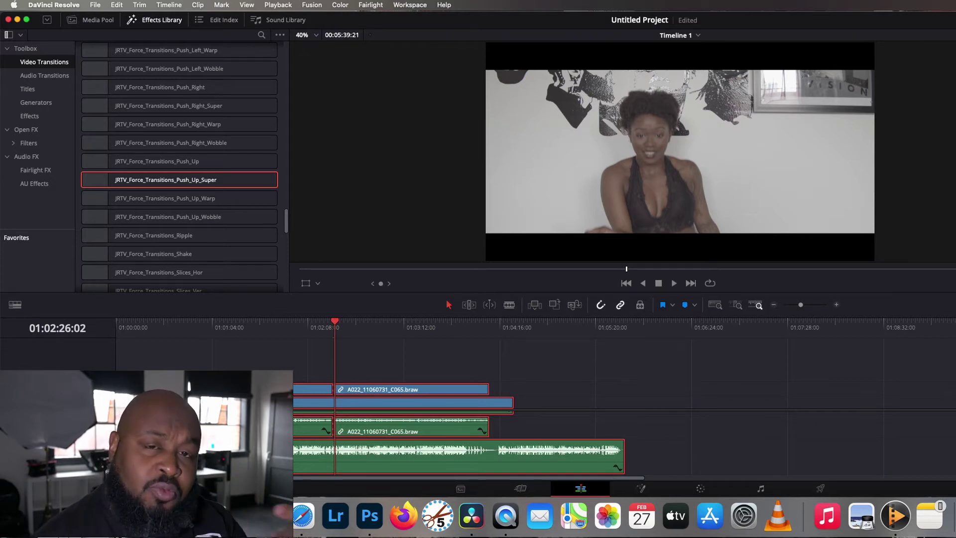
- Delete all selected clips so Timeline 1 is left empty
key("Delete")
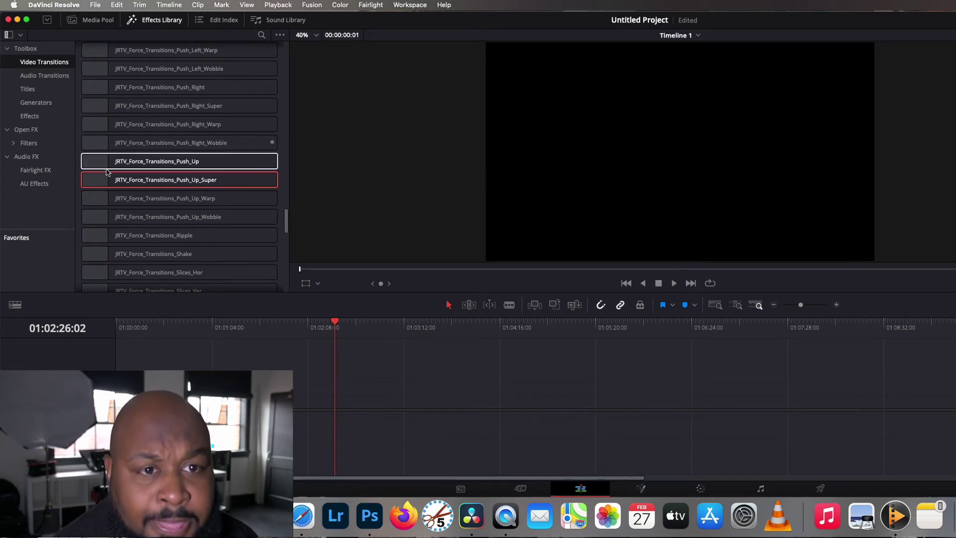
- Append P1110576.MOV from the Media Pool to the empty timeline and select it
left_click(87, 20)
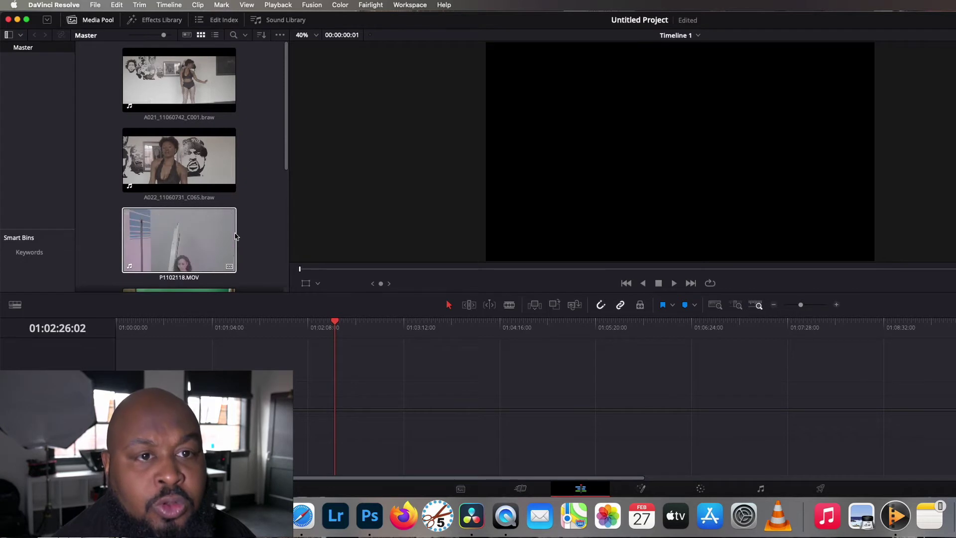
scroll(236, 236, "down", 5)
left_click(152, 96)
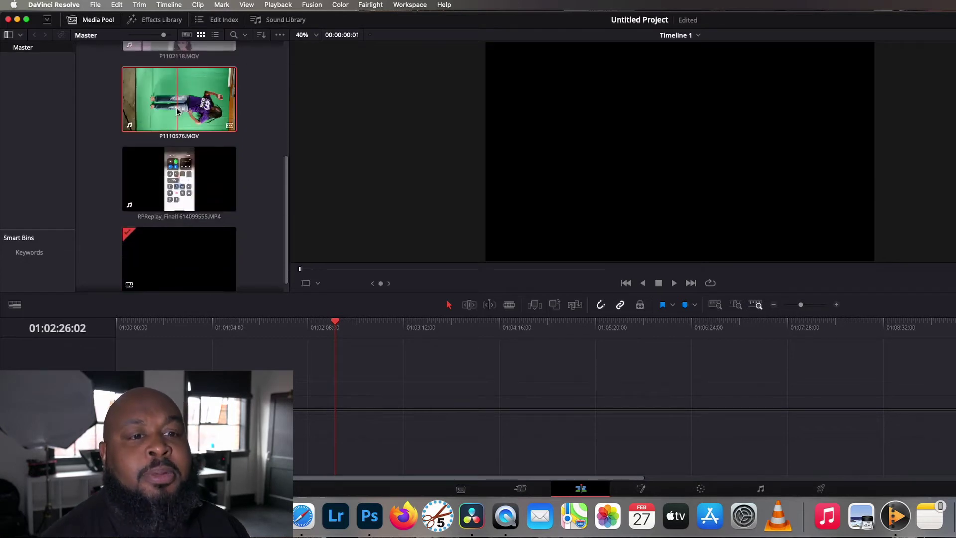
key("shift+F12")
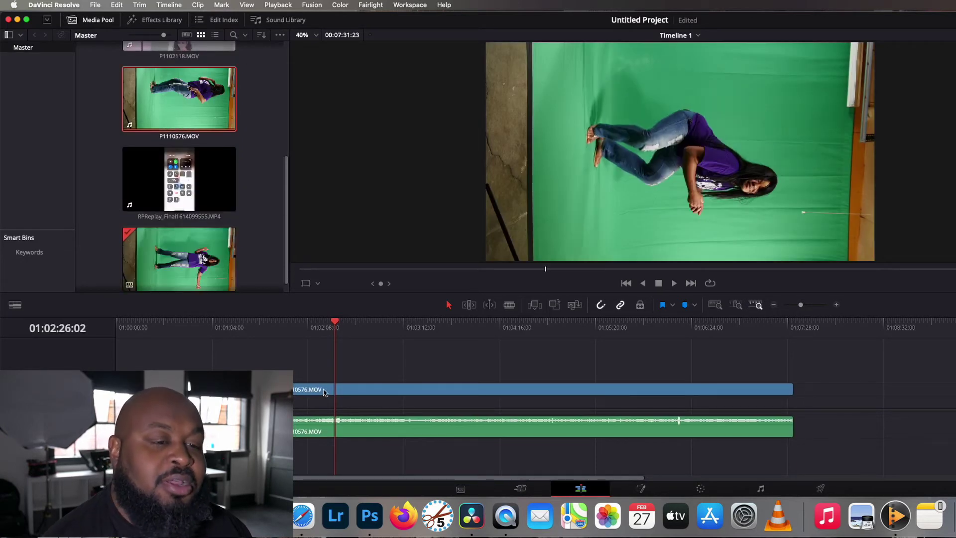
left_click(337, 389)
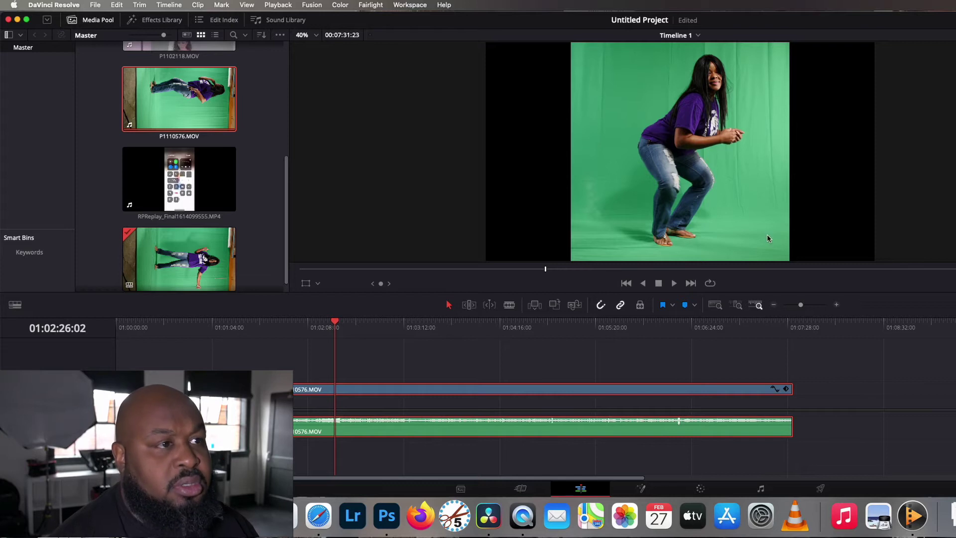
- Play the upright clip from several points, including around 01:04:00 and 01:03:43:08
left_click(362, 327)
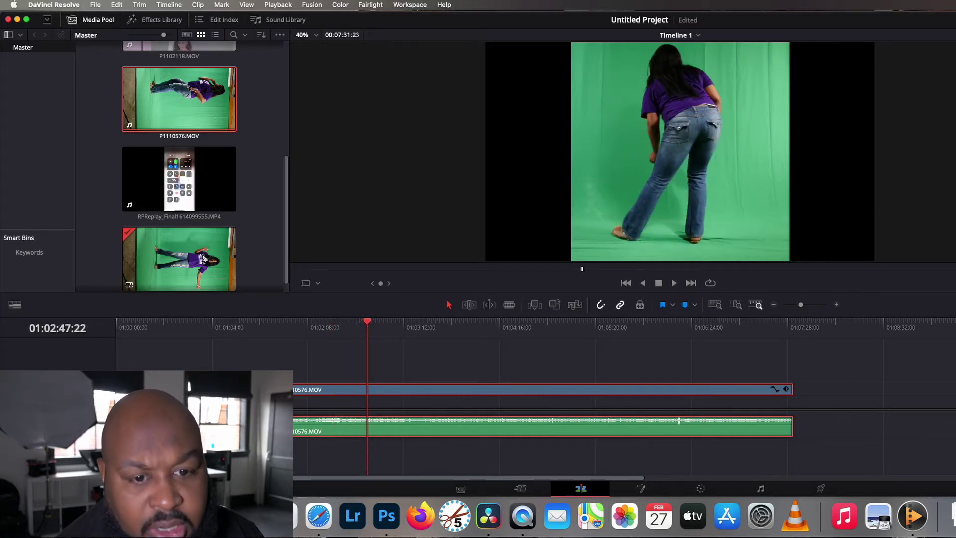
key("space")
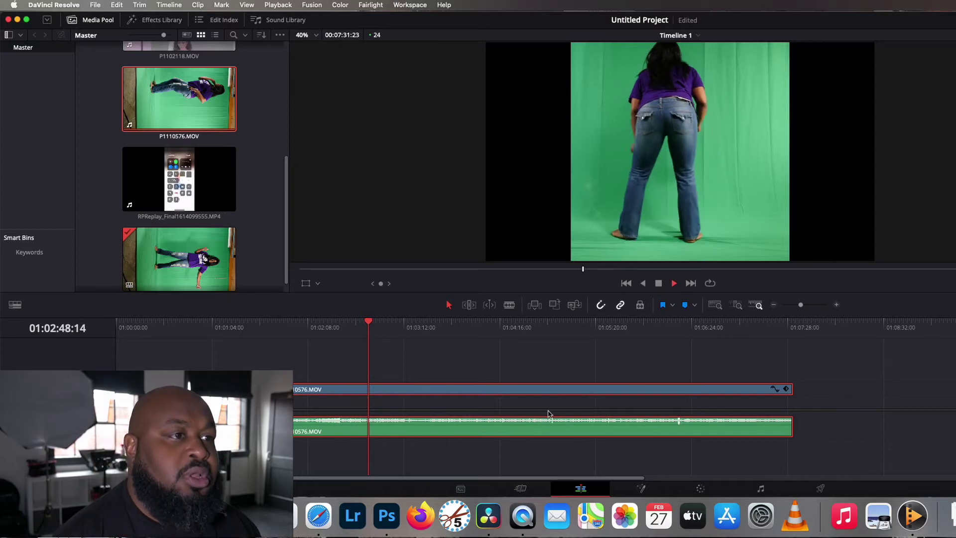
key("space")
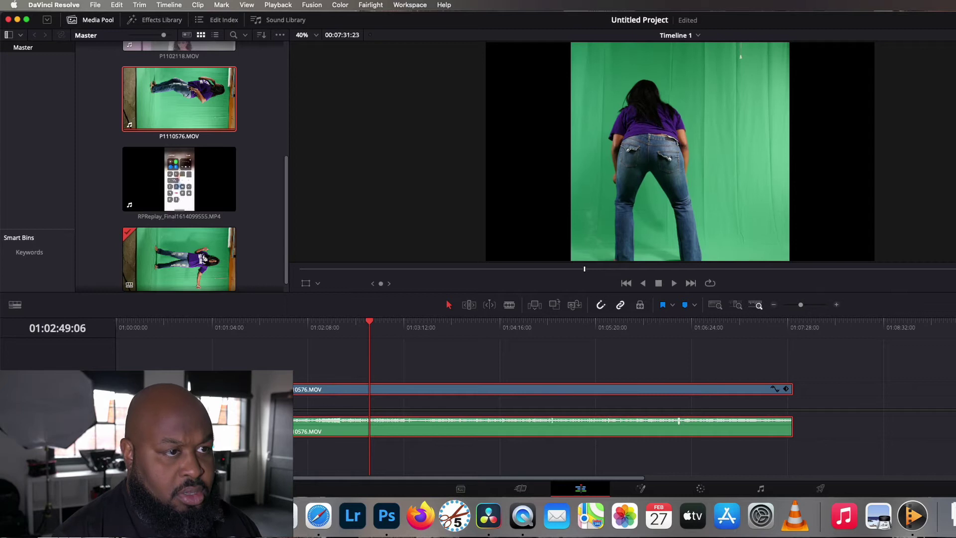
key("space")
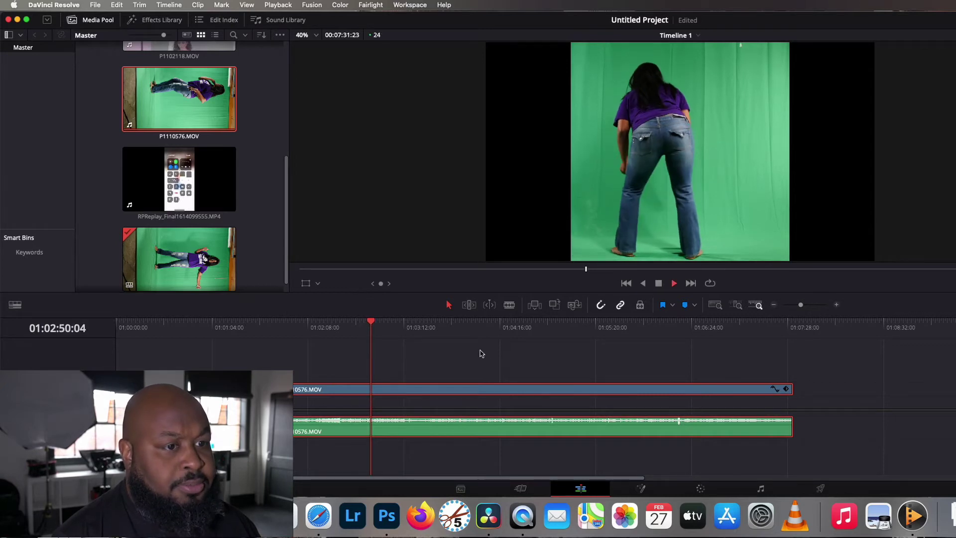
left_click(476, 327)
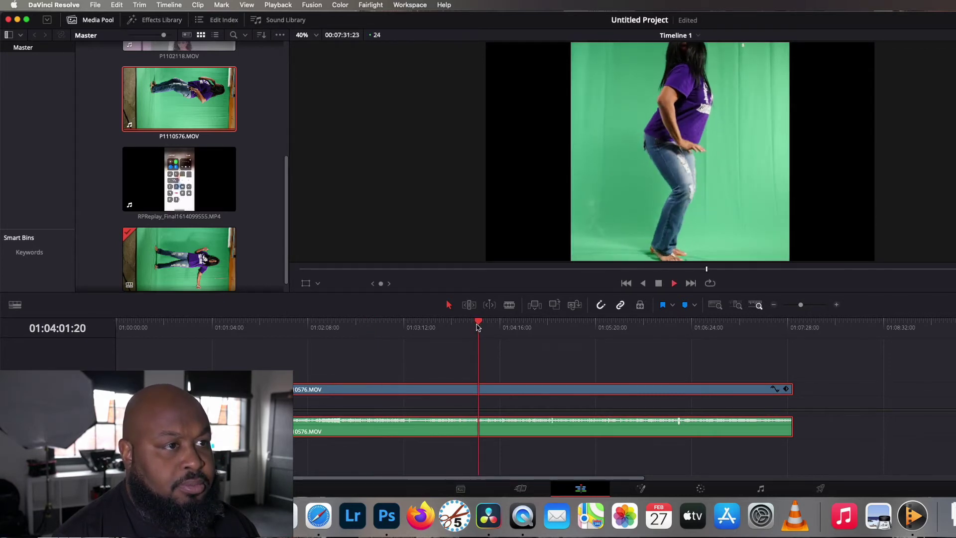
key("space")
left_click(453, 324)
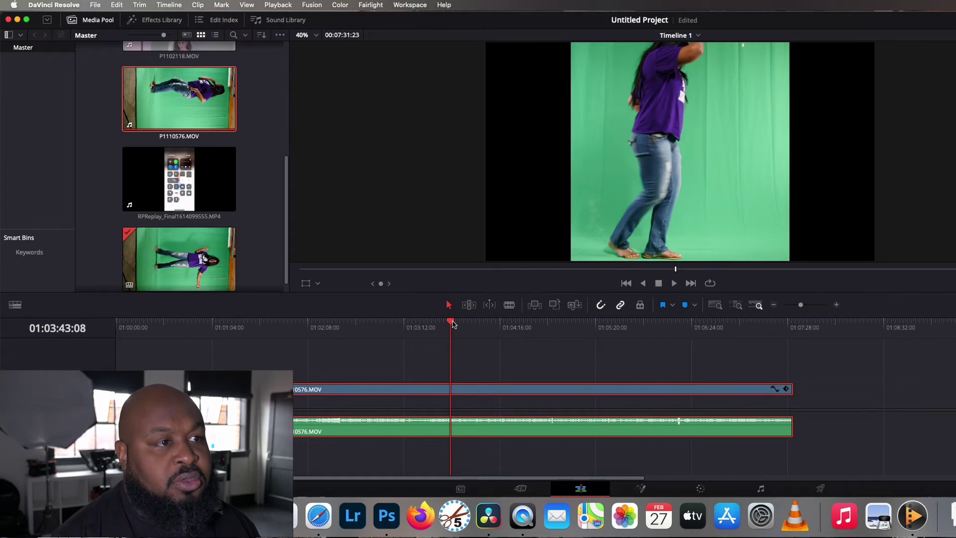
key("space")
key("space")
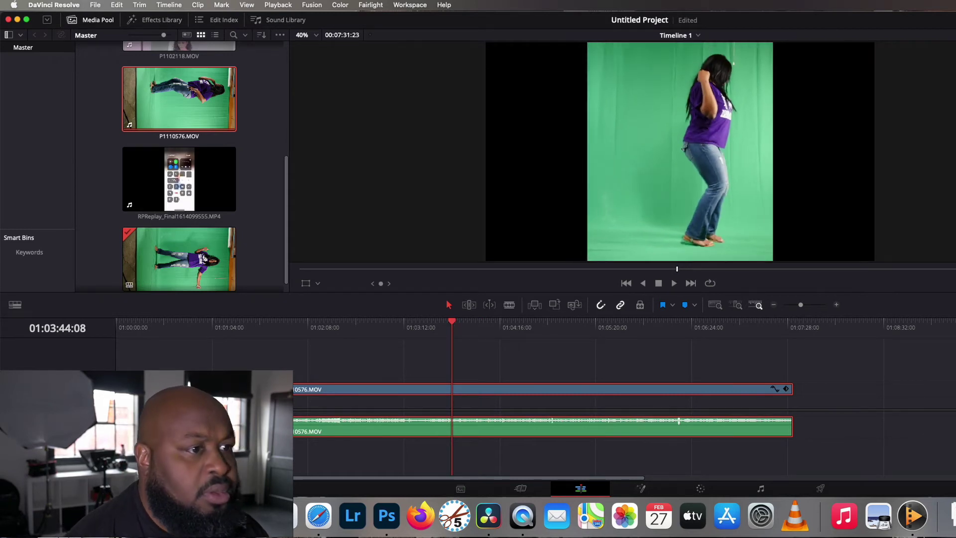
left_click(318, 516)
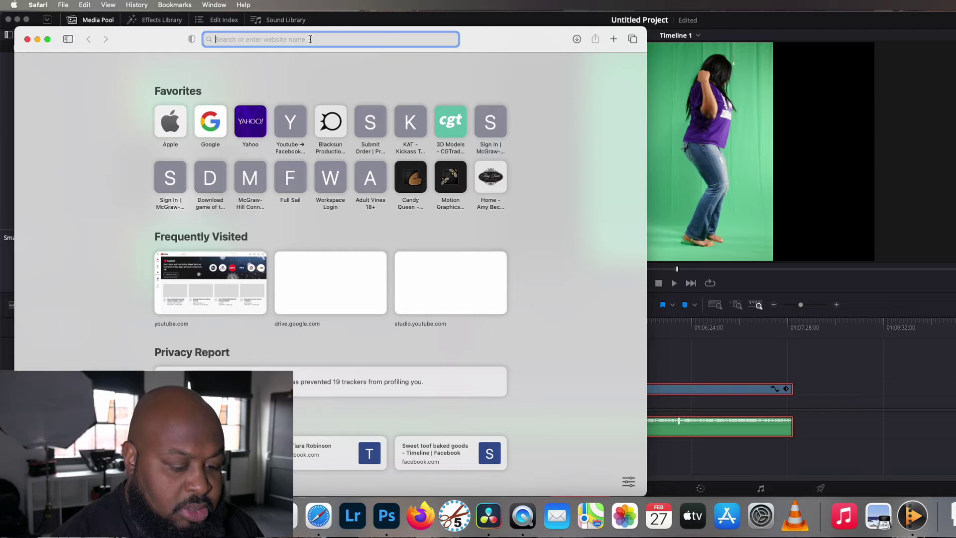
- Search Google Images for 'city alley'
type("ci")
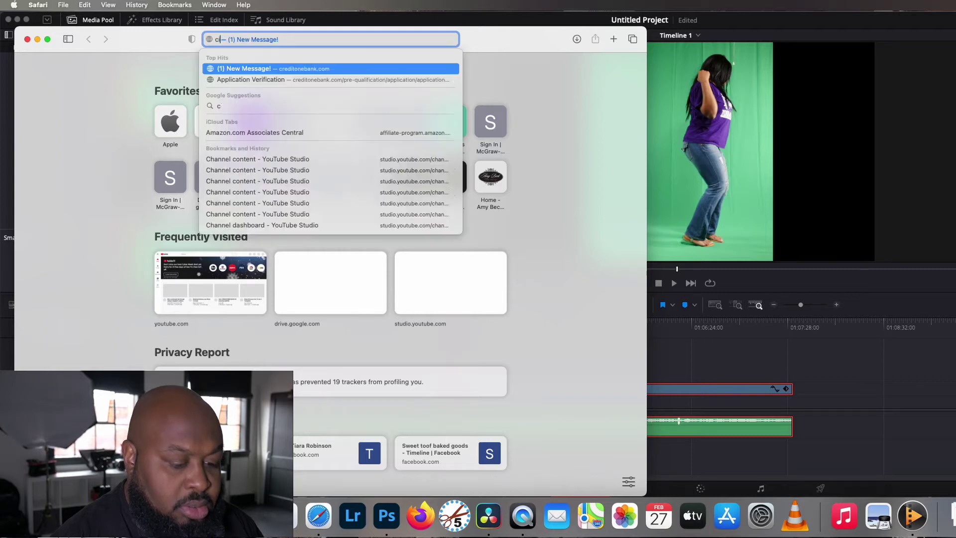
type("ty alley")
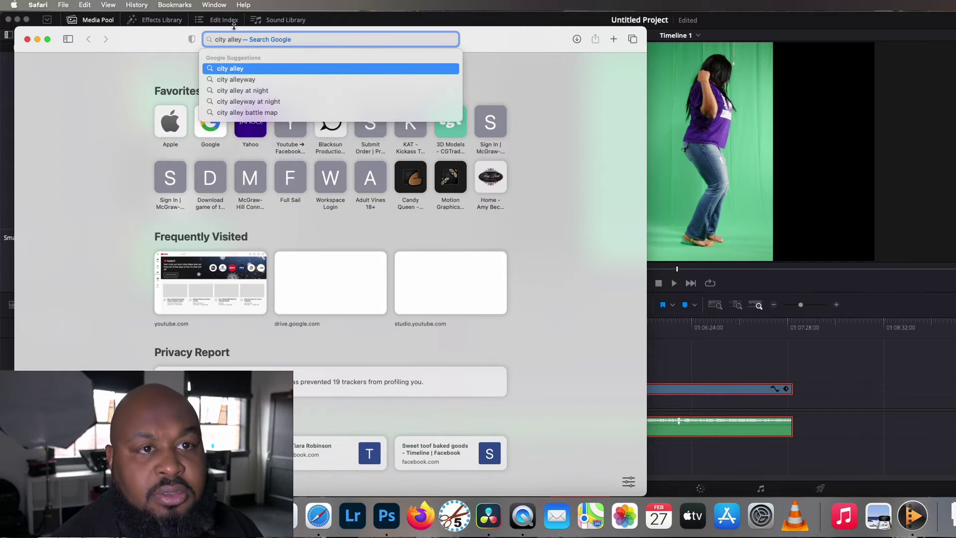
left_click(253, 71)
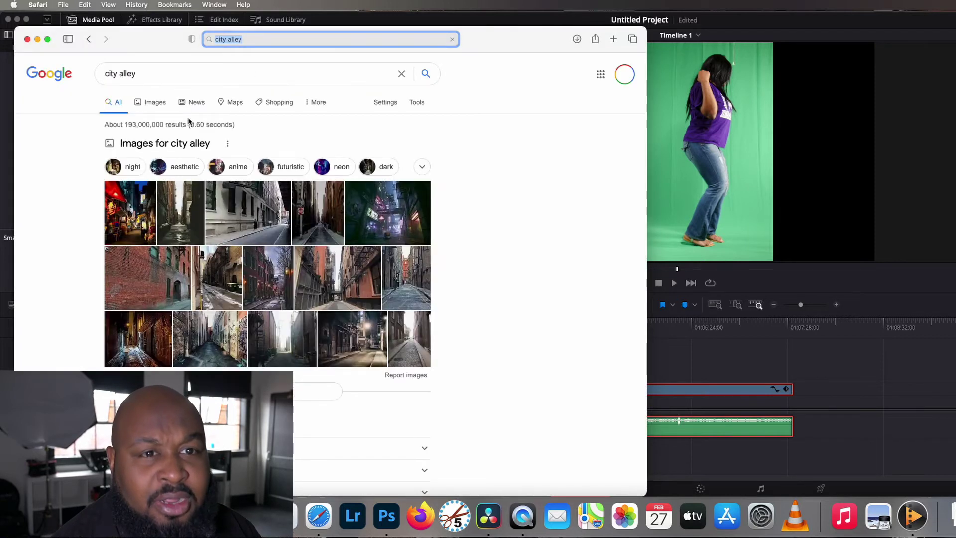
left_click(154, 101)
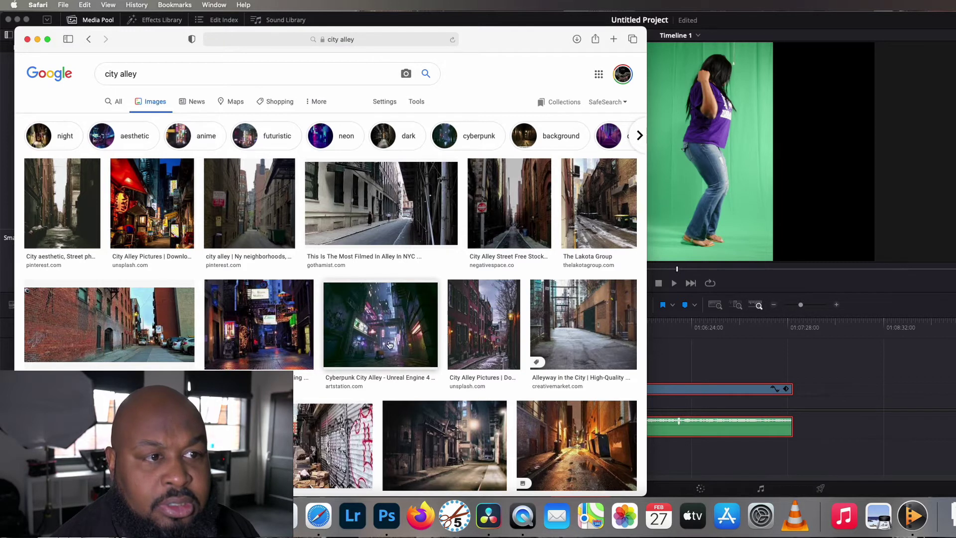
- Browse down the results and preview the blue StockSnap alley image
scroll(277, 352, "down", 3)
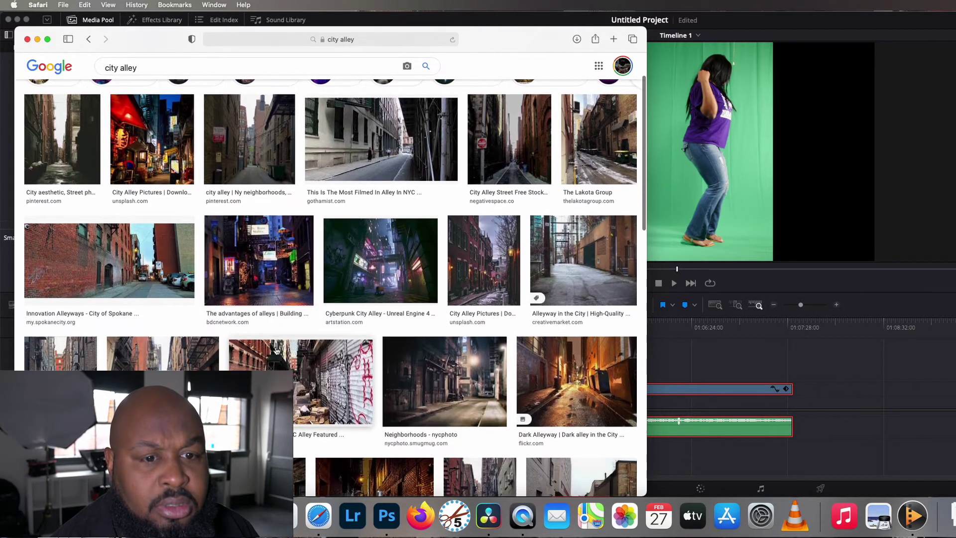
scroll(276, 351, "down", 5)
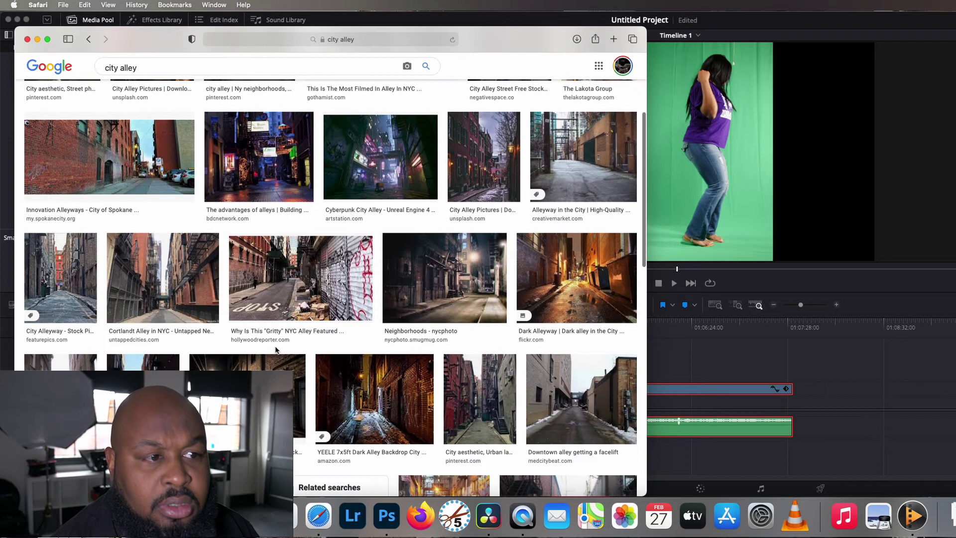
scroll(276, 351, "down", 6)
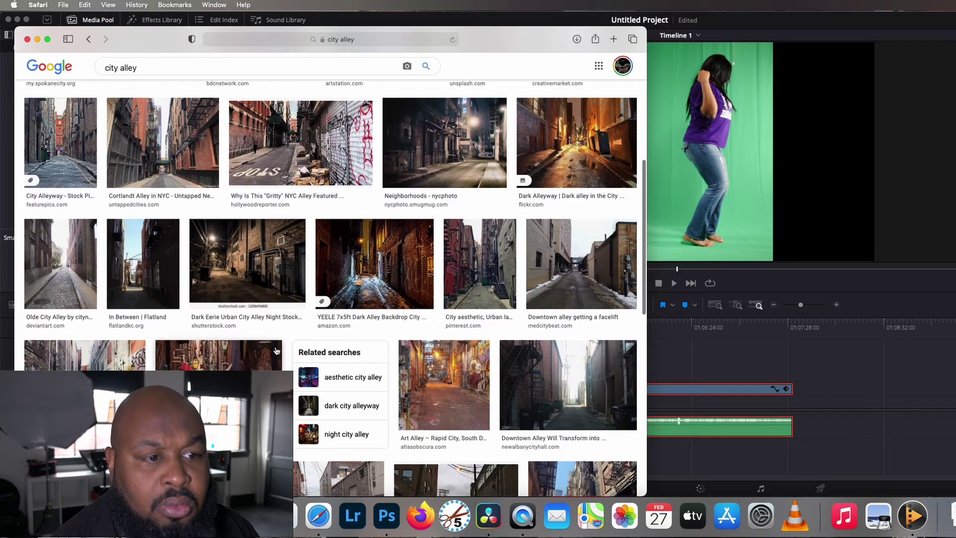
scroll(276, 351, "down", 9)
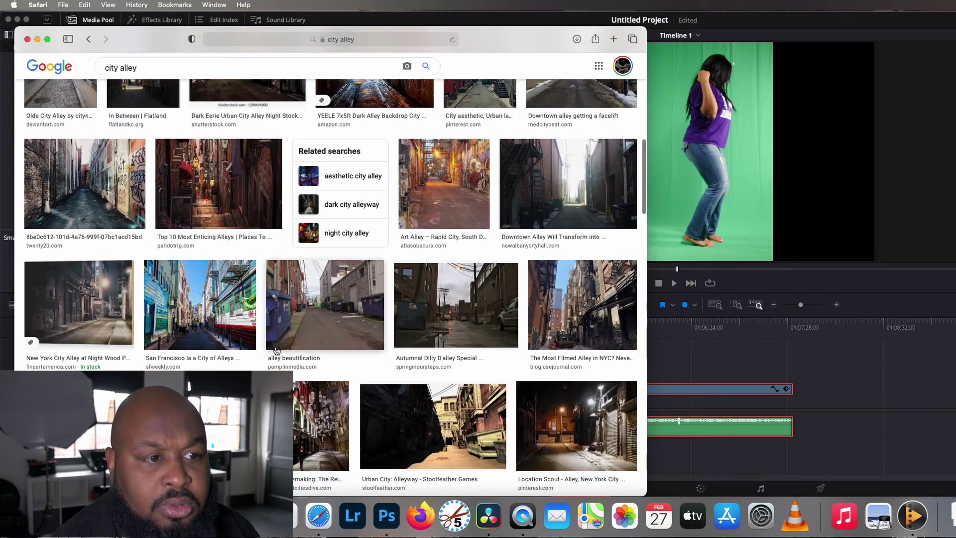
scroll(276, 351, "down", 6)
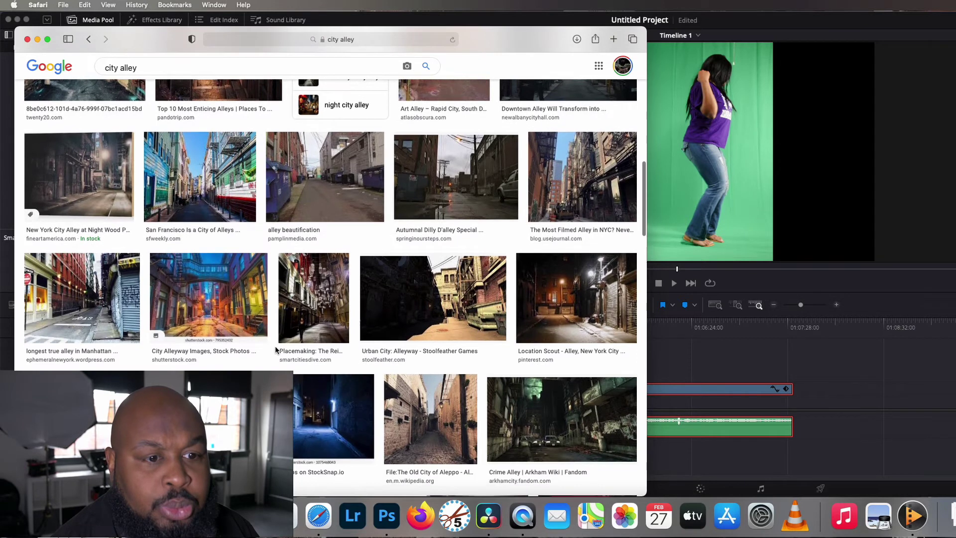
scroll(276, 350, "down", 2)
left_click(312, 369)
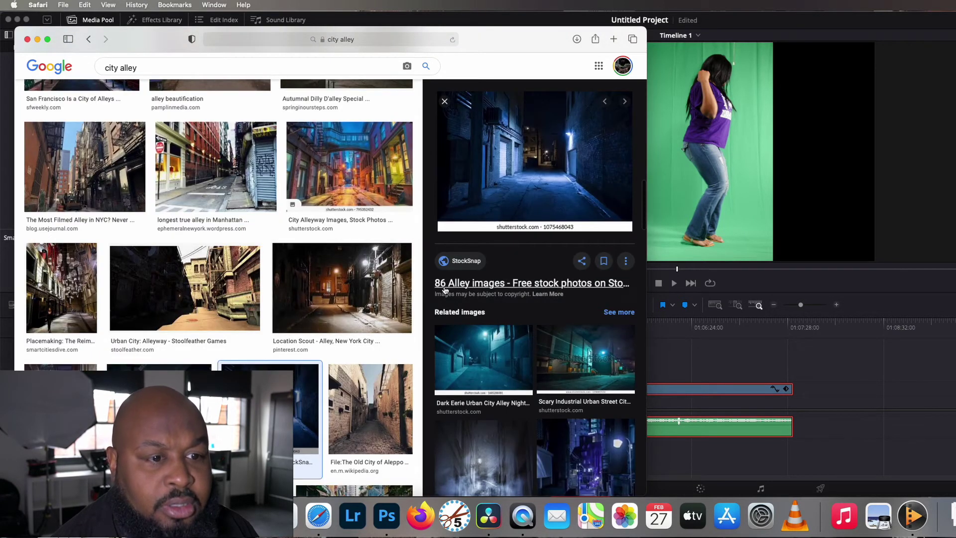
- Preview alley candidates: Old City of Aleppo, Manhattan, a dark alley, Modular City Alley Pack, Pirates Alley
scroll(354, 390, "down", 4)
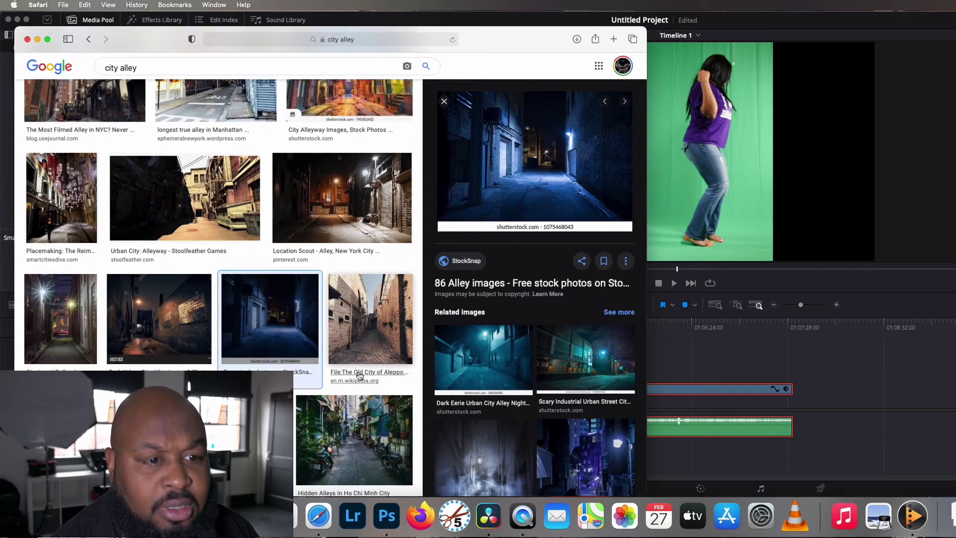
left_click(359, 374)
scroll(362, 357, "down", 10)
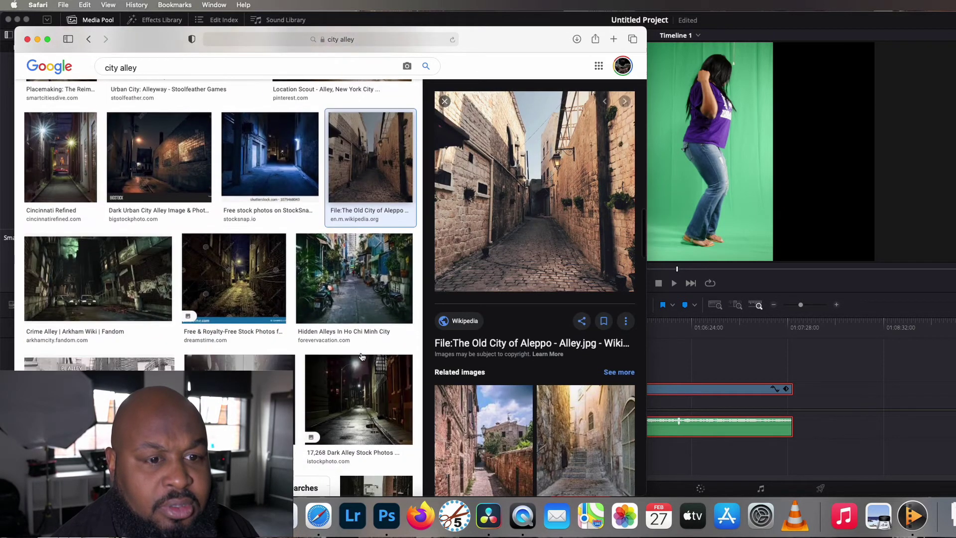
scroll(362, 357, "down", 6)
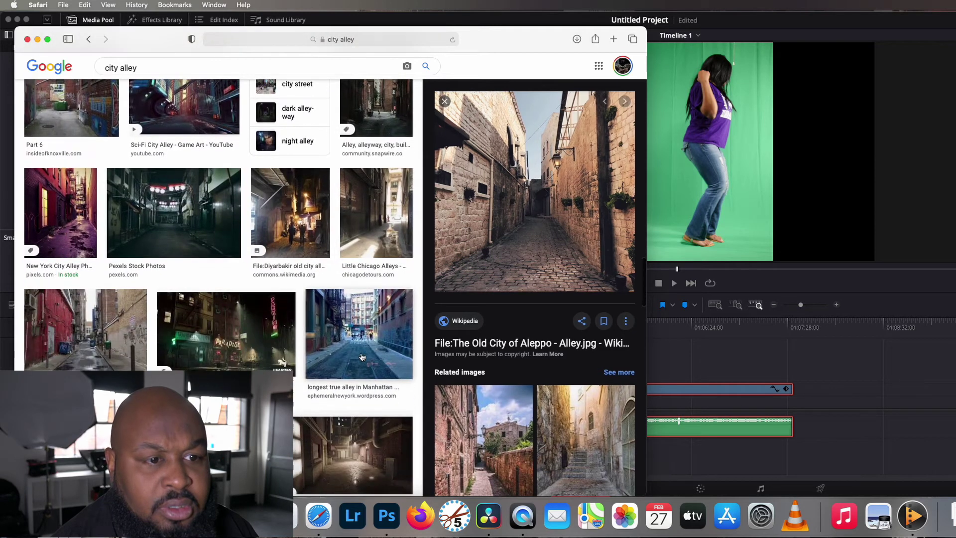
left_click(362, 356)
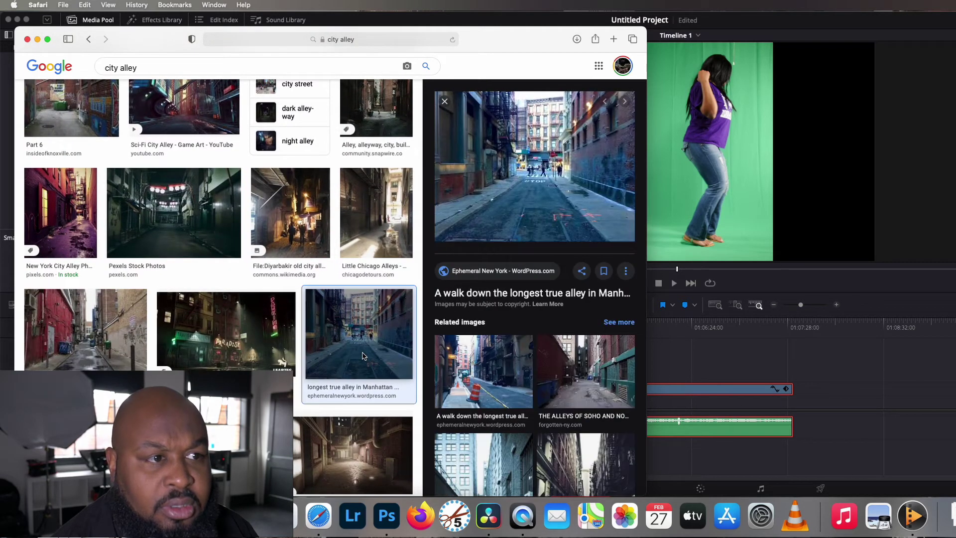
scroll(362, 356, "down", 3)
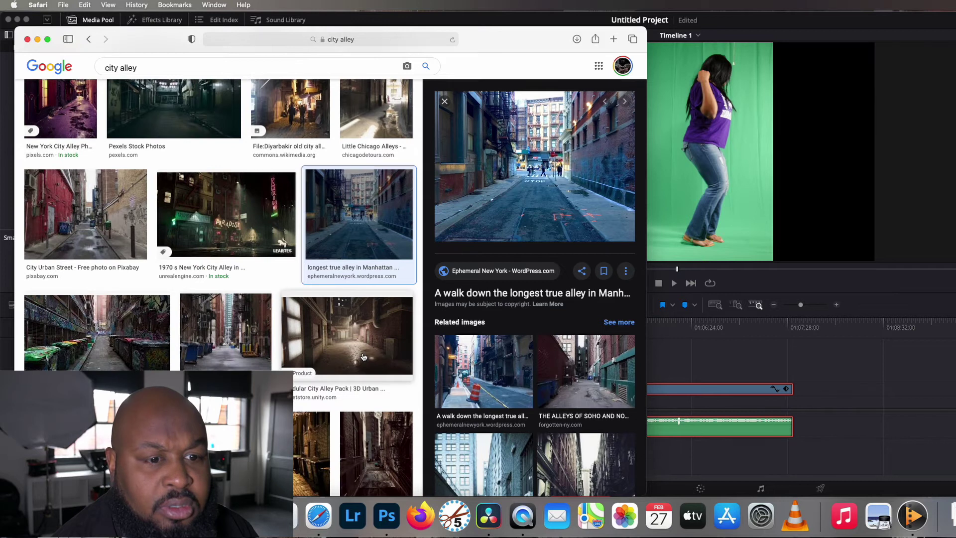
scroll(354, 361, "down", 2)
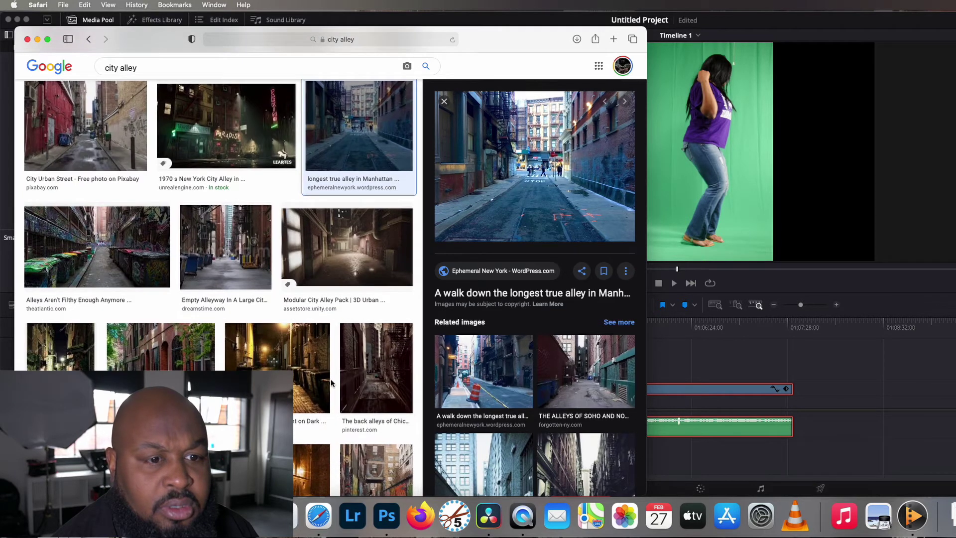
left_click(314, 358)
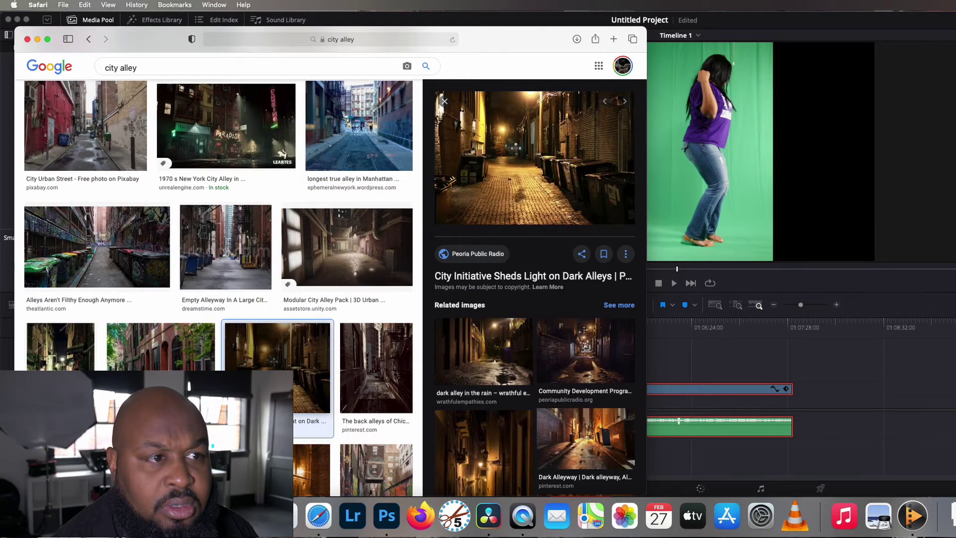
scroll(219, 289, "down", 5)
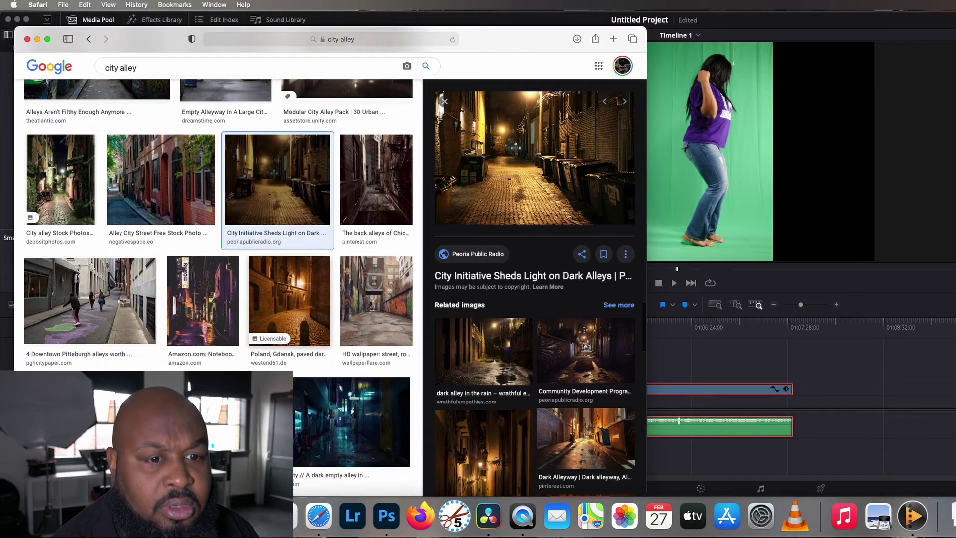
scroll(227, 360, "down", 2)
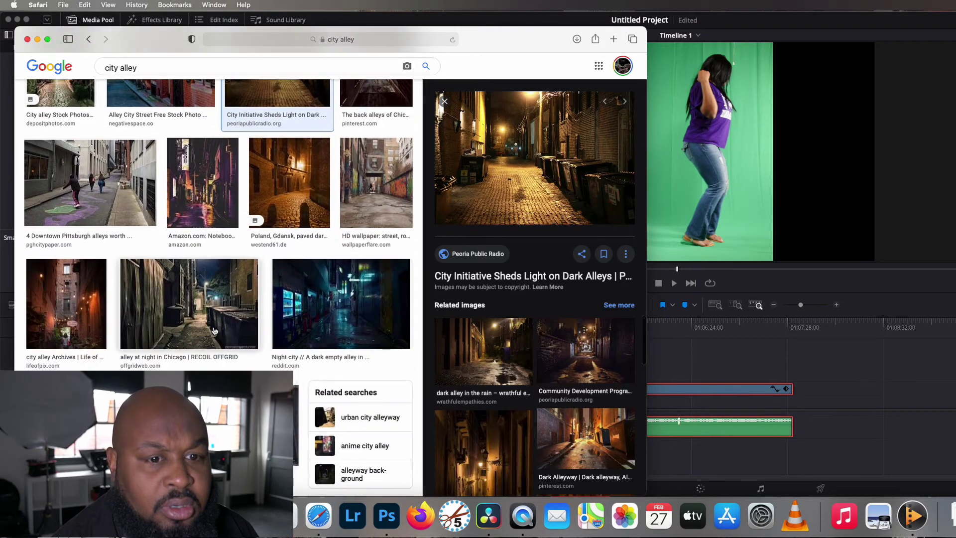
scroll(228, 360, "down", 2)
left_click(85, 350)
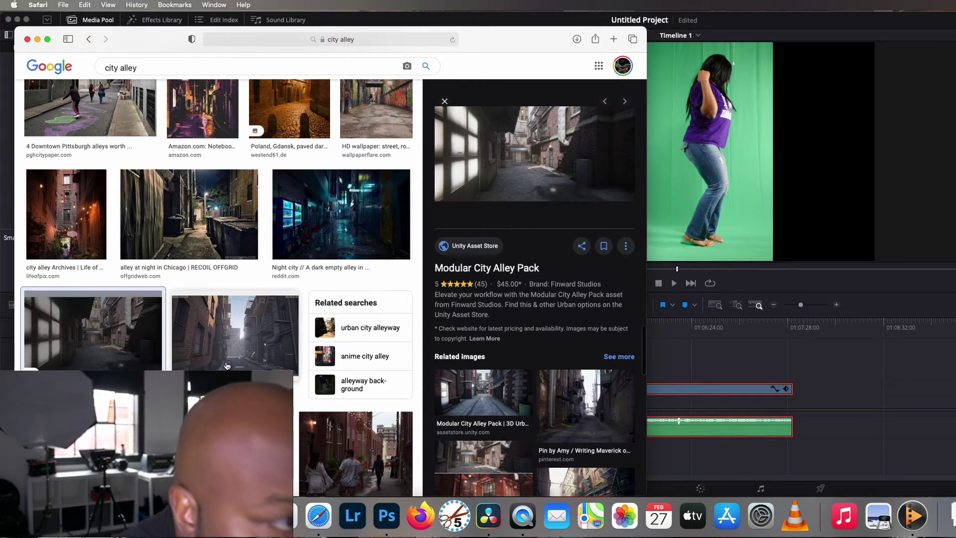
scroll(226, 366, "down", 5)
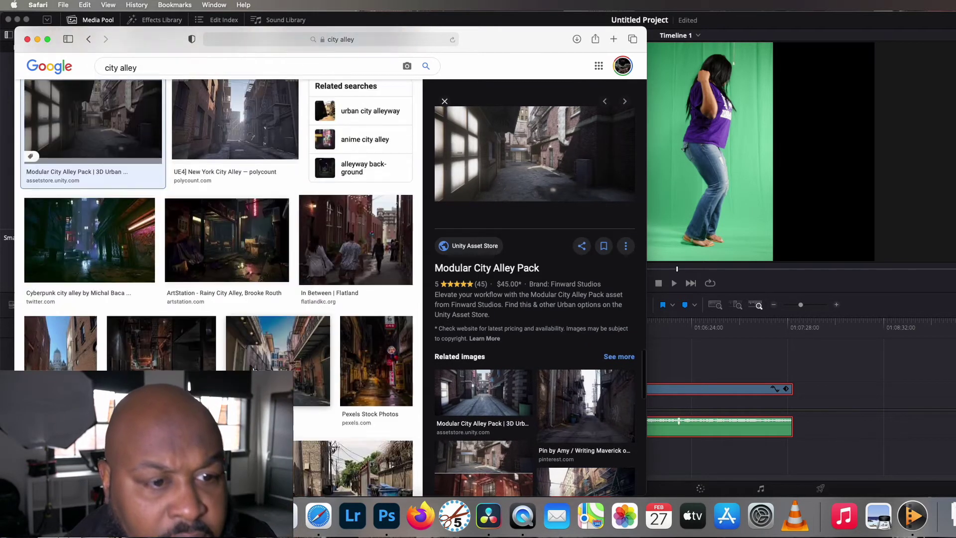
left_click(279, 353)
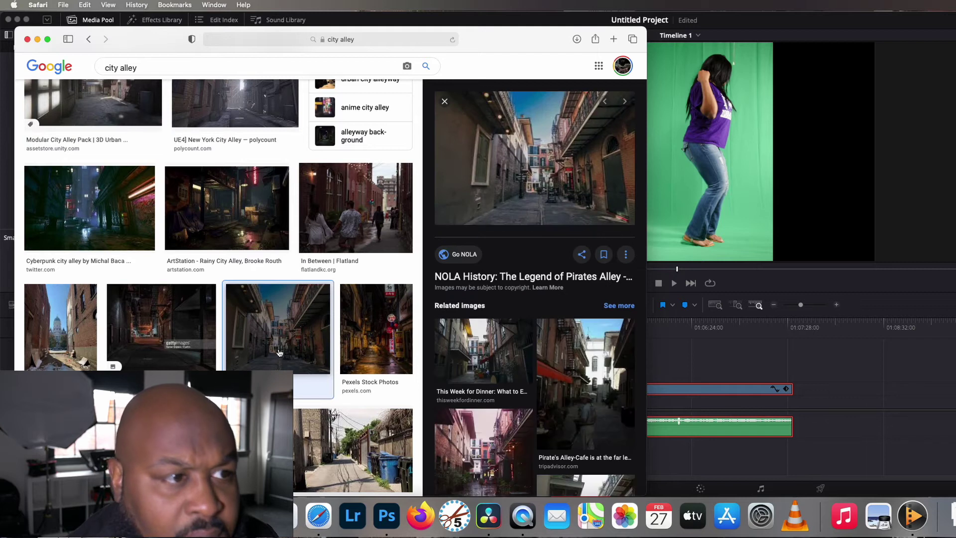
- Save the downtown Chattanooga alley image to Downloads
scroll(278, 353, "down", 3)
scroll(278, 353, "down", 2)
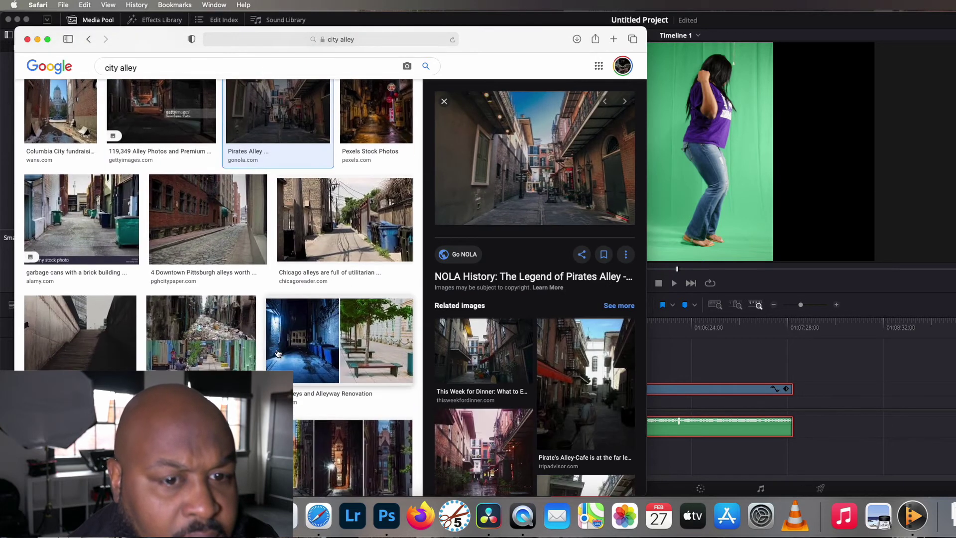
scroll(278, 353, "down", 4)
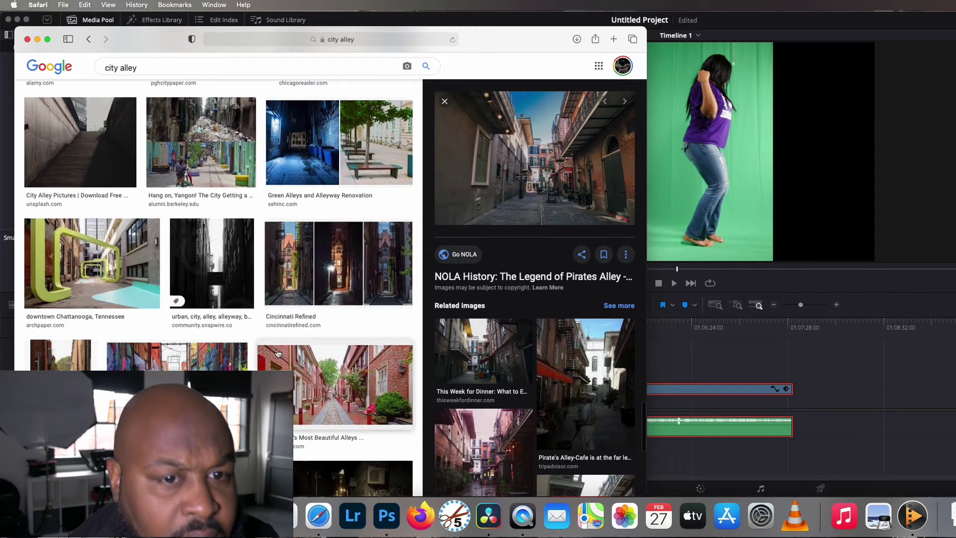
left_click(104, 293)
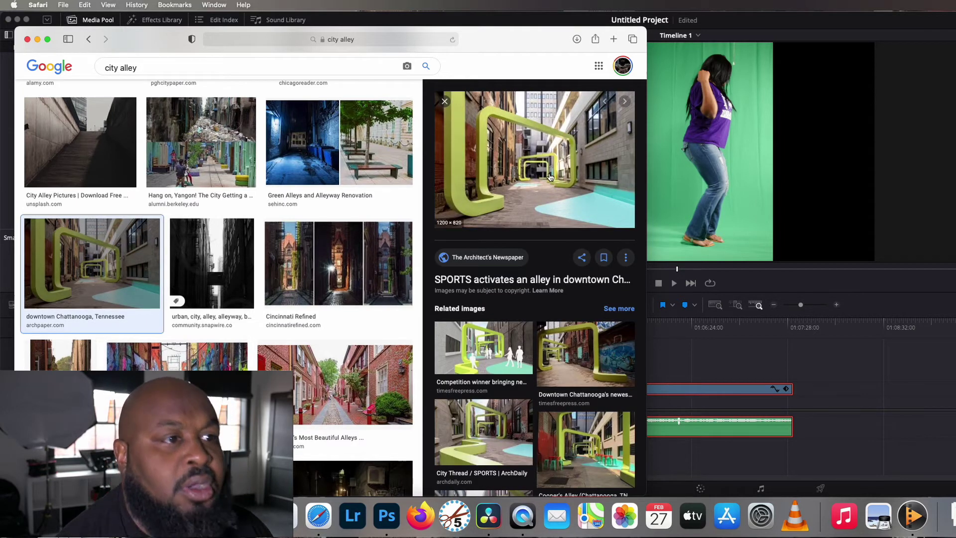
right_click(550, 177)
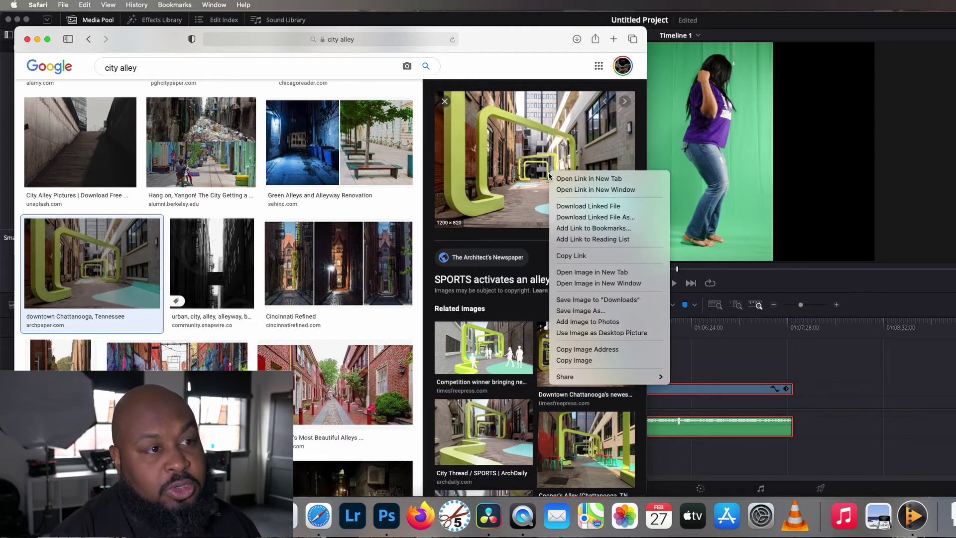
left_click(620, 300)
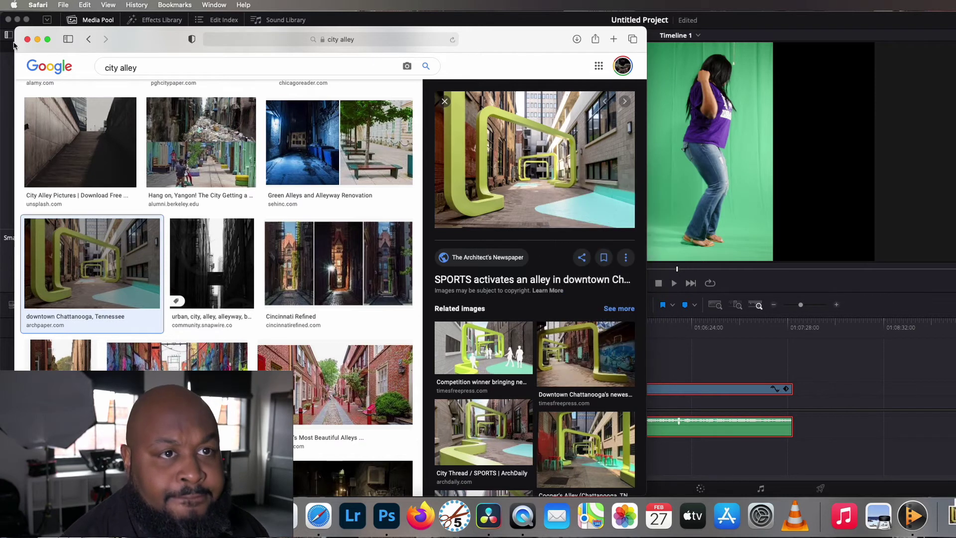
- Close Safari, import the alley JPG from Downloads, and place it on a new track
left_click(28, 40)
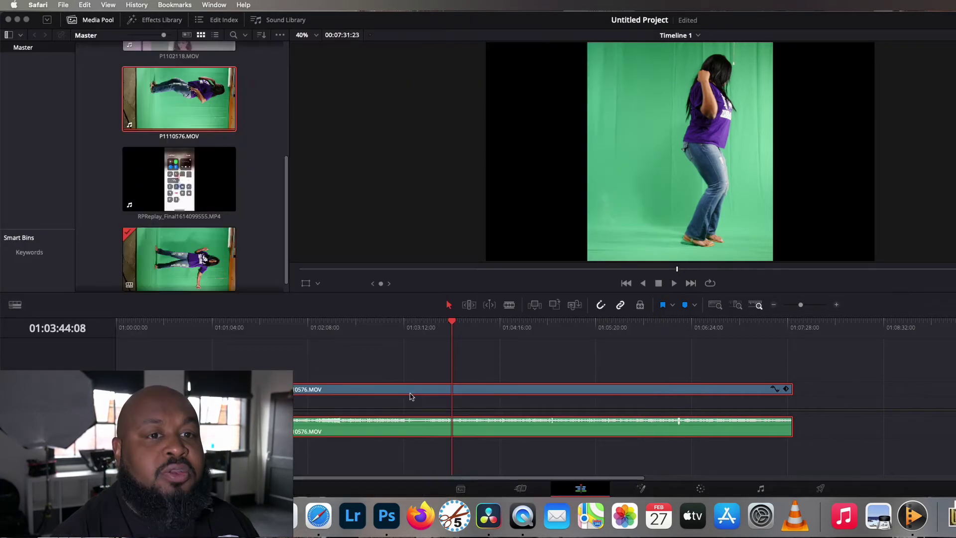
key("super+Tab")
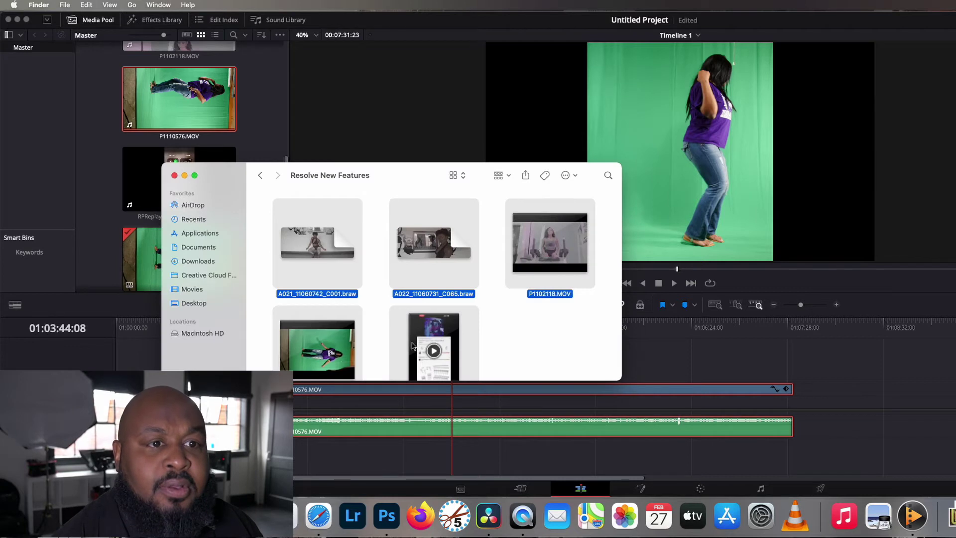
left_click(198, 261)
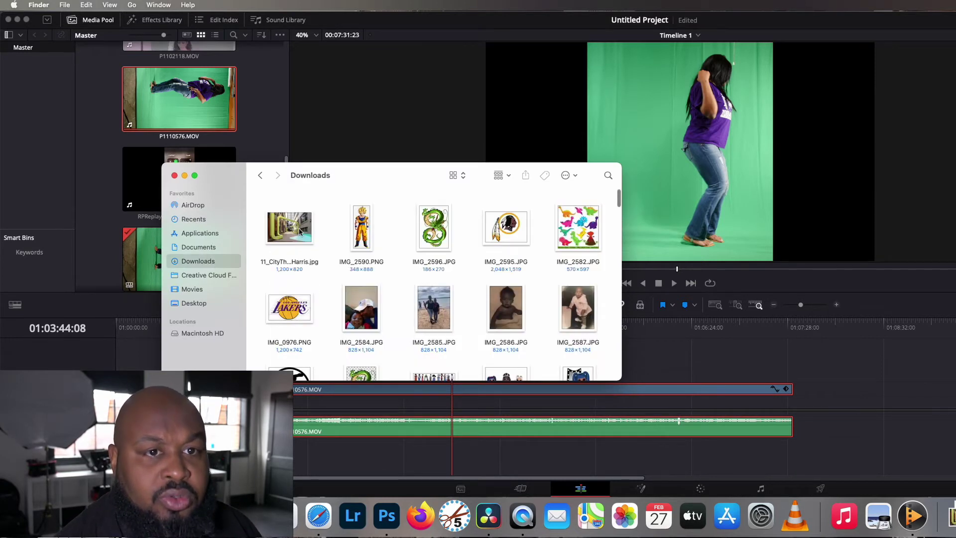
left_click_drag(299, 232, 249, 149)
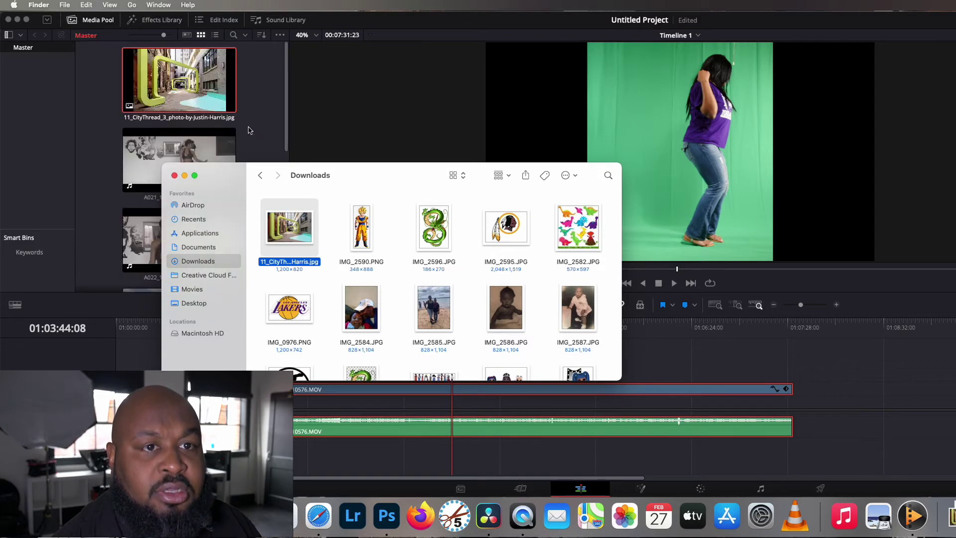
left_click(199, 90)
left_click_drag(197, 84, 333, 404)
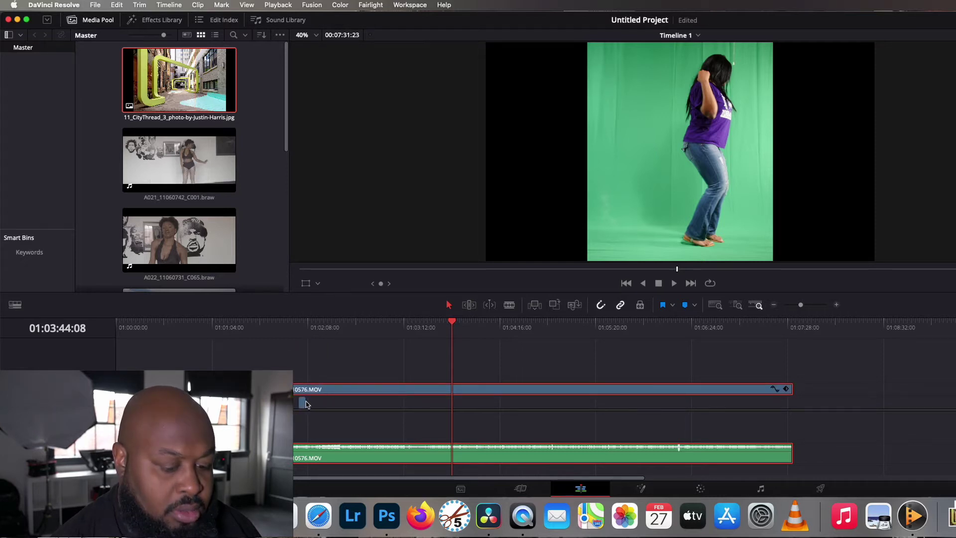
- Extend the alley photo clip and split the green-screen clip where the photo ends
key("super+equal")
key("super+minus")
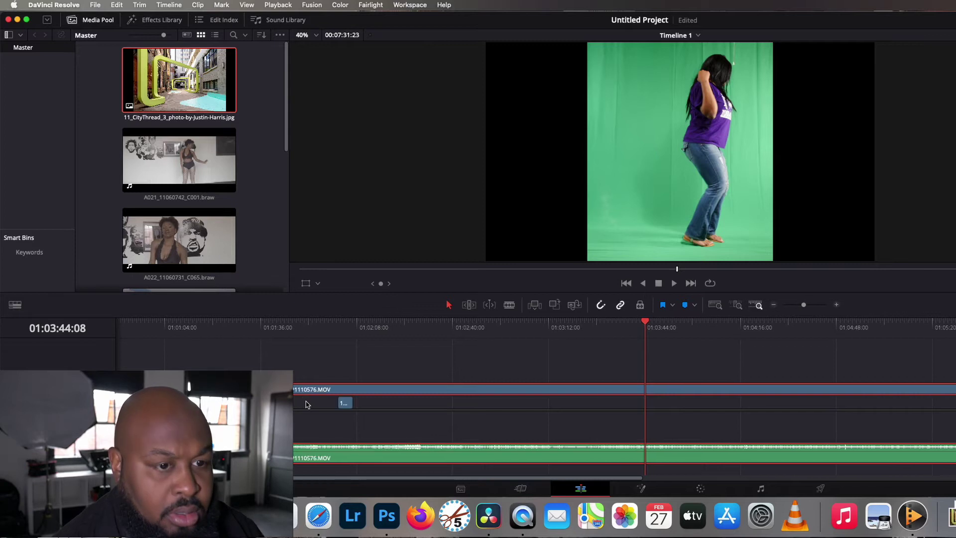
left_click_drag(338, 403, 789, 410)
key("b")
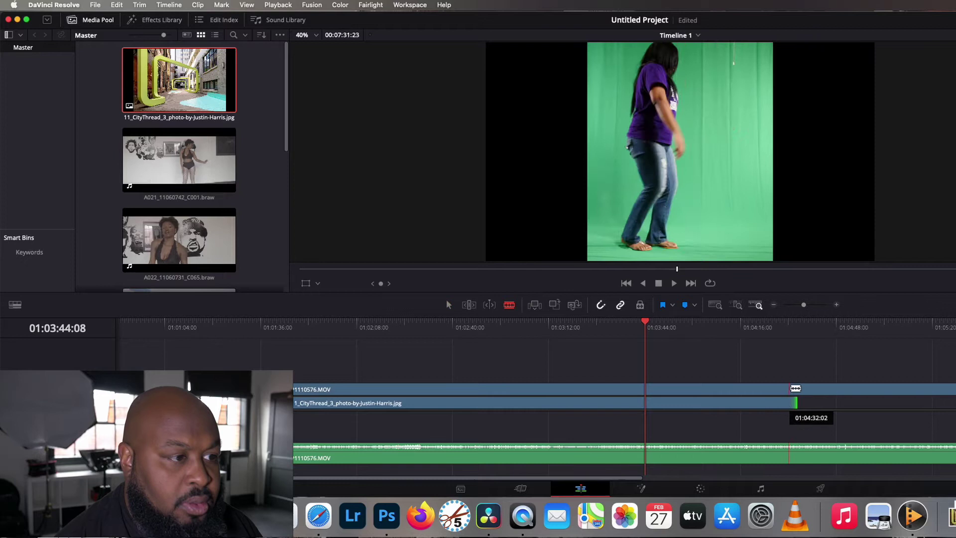
left_click(797, 388)
- Delete the trailing clip piece and the A1 audio, then go to 01:01:58:04
key("a")
left_click(819, 389)
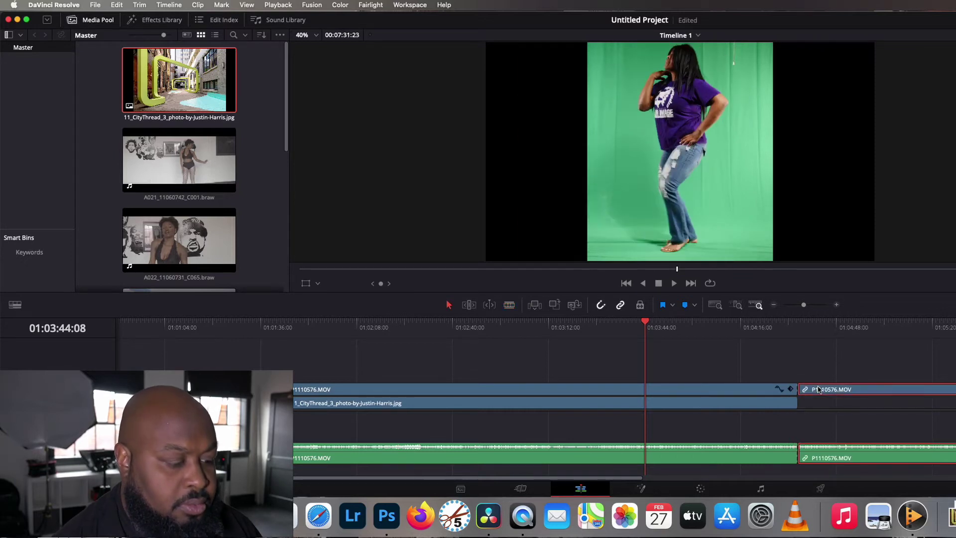
key("Delete")
left_click(702, 450)
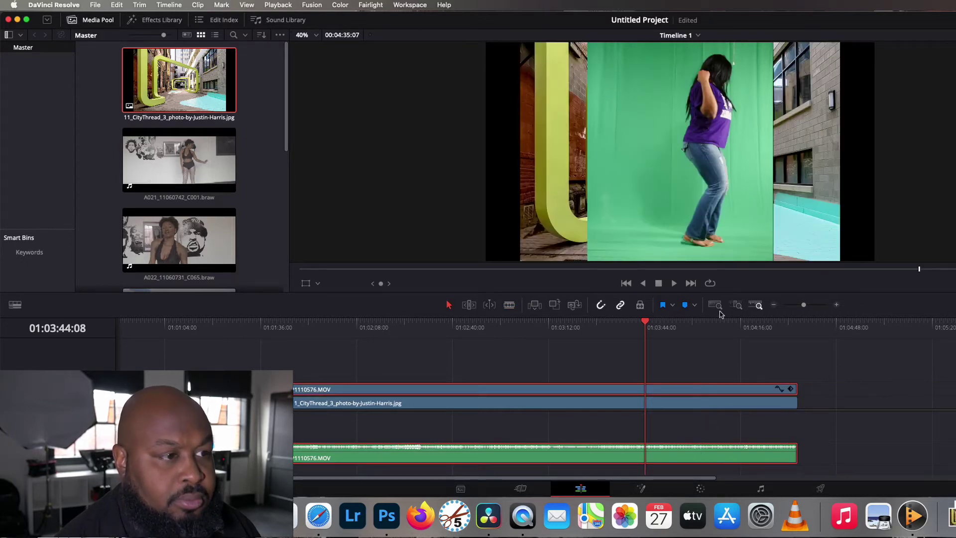
left_click(720, 423)
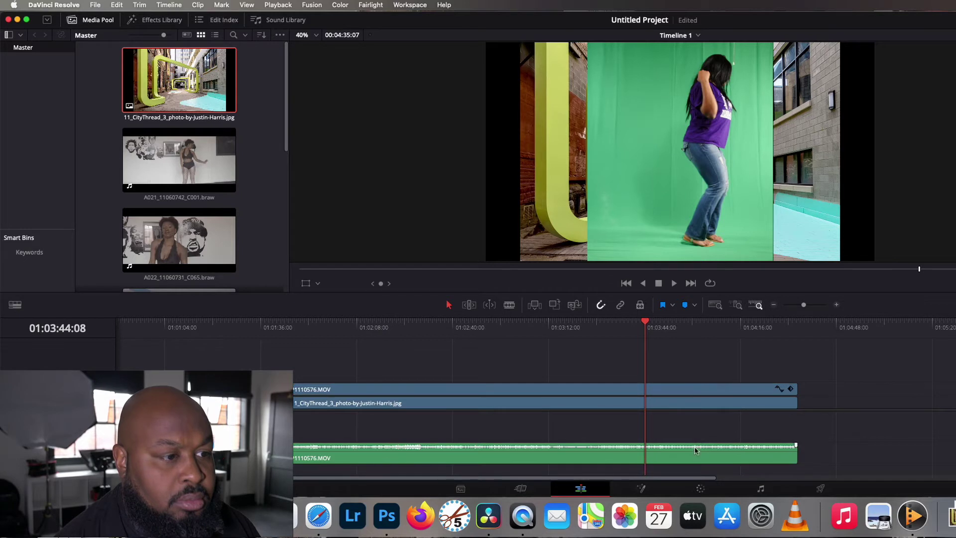
left_click(696, 450)
key("Delete")
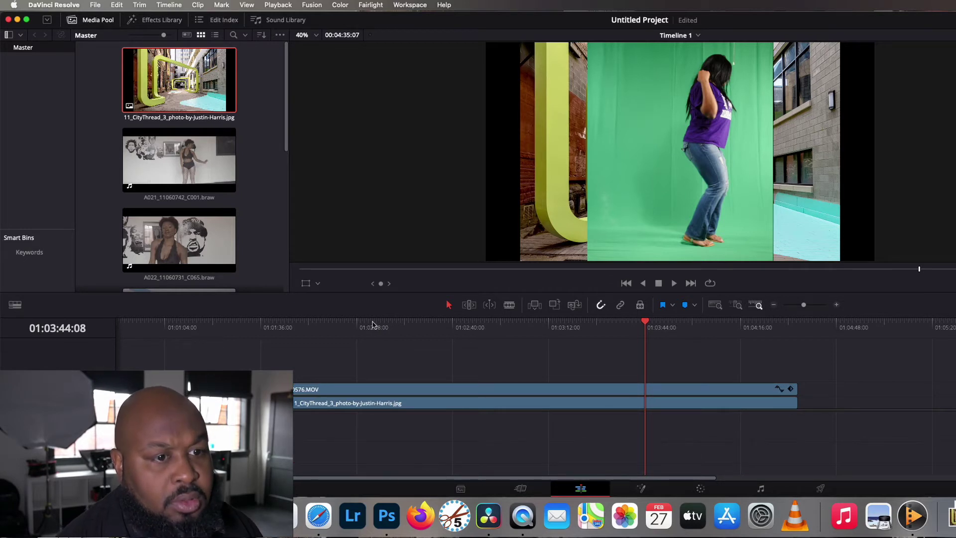
left_click(326, 329)
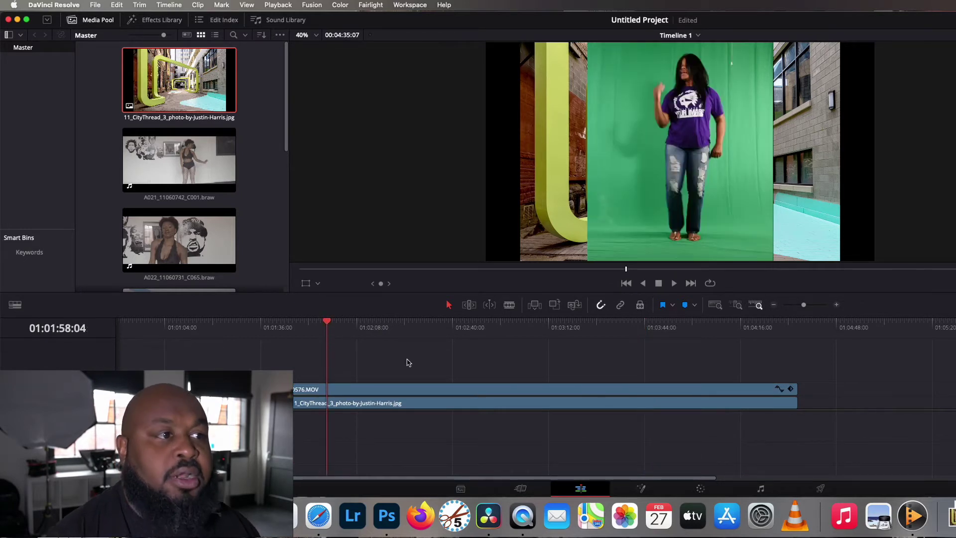
left_click(389, 392)
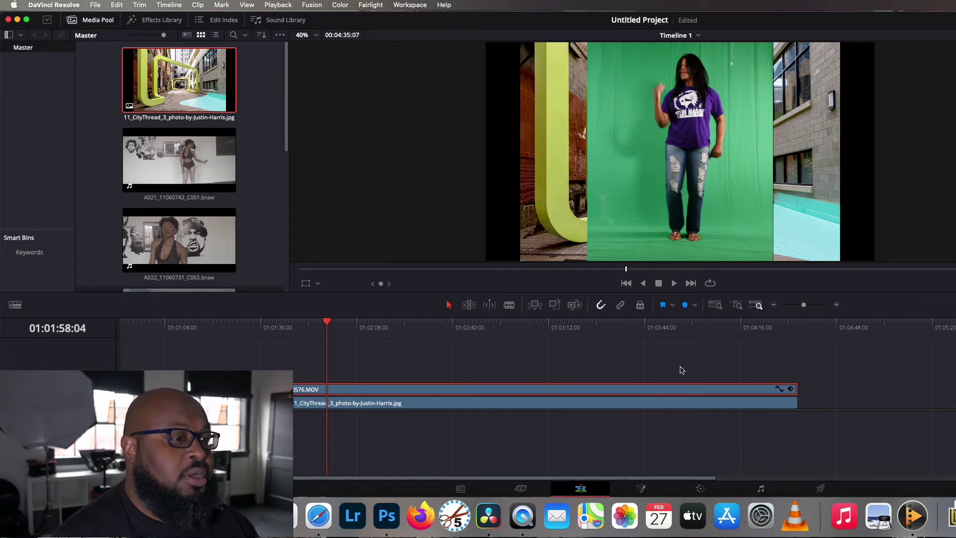
left_click(693, 418)
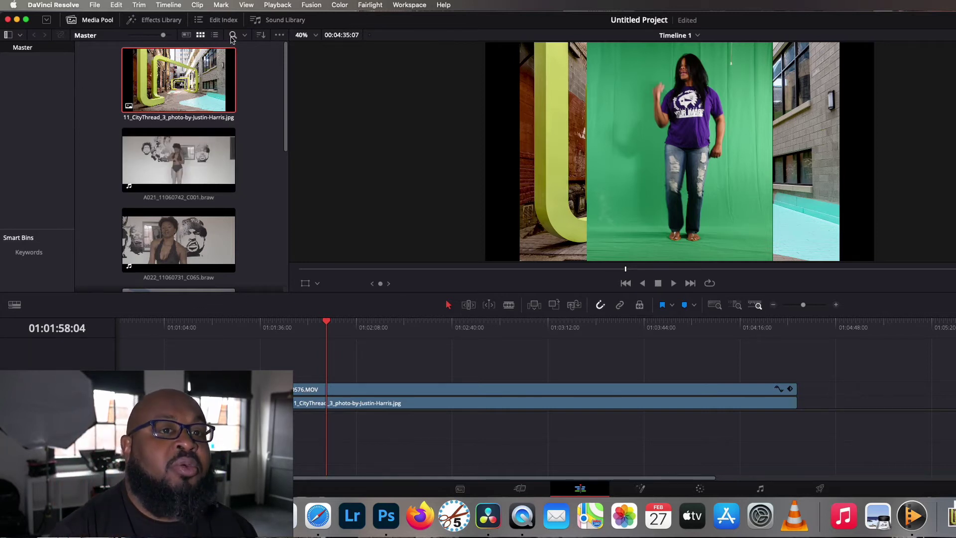
left_click(233, 35)
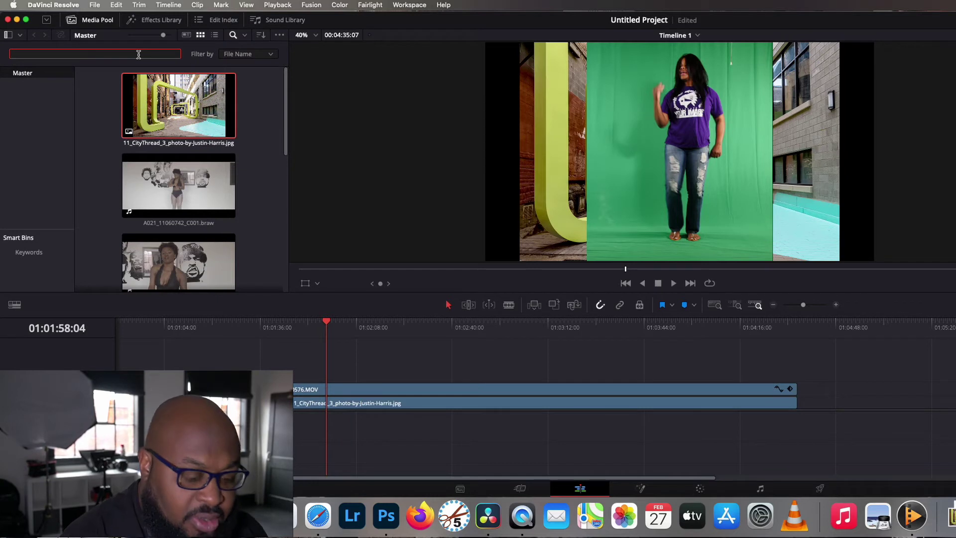
type("key")
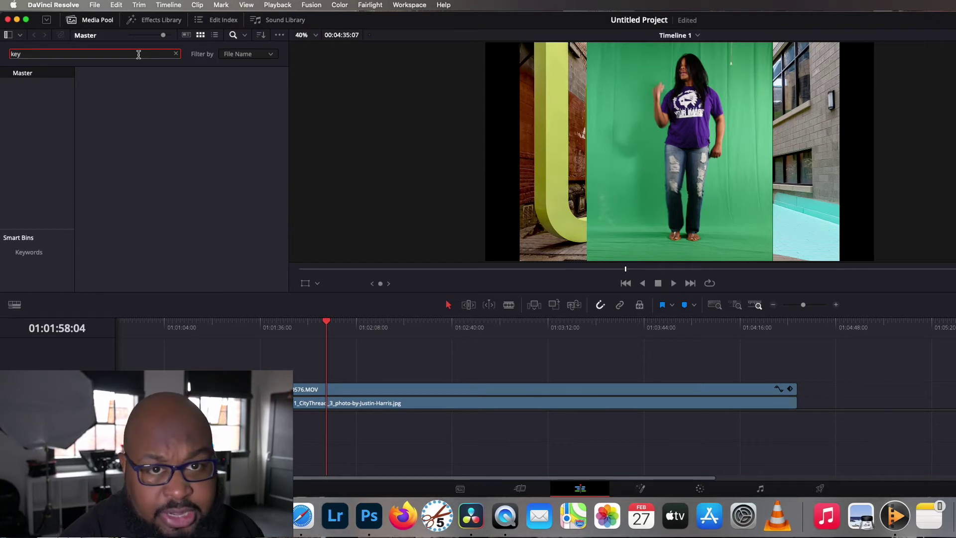
key("BackSpace")
key("BackSpace")
key("BackSpace")
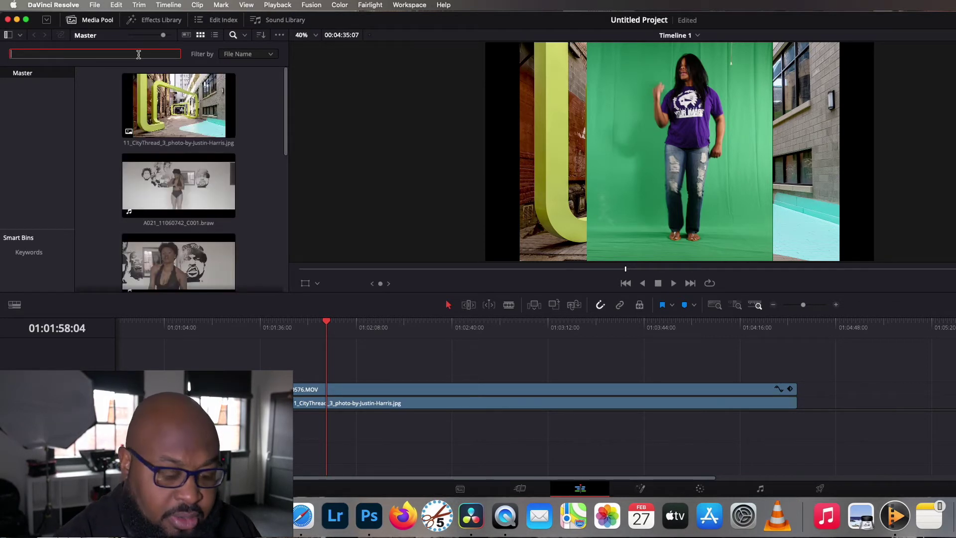
type("3d keyr")
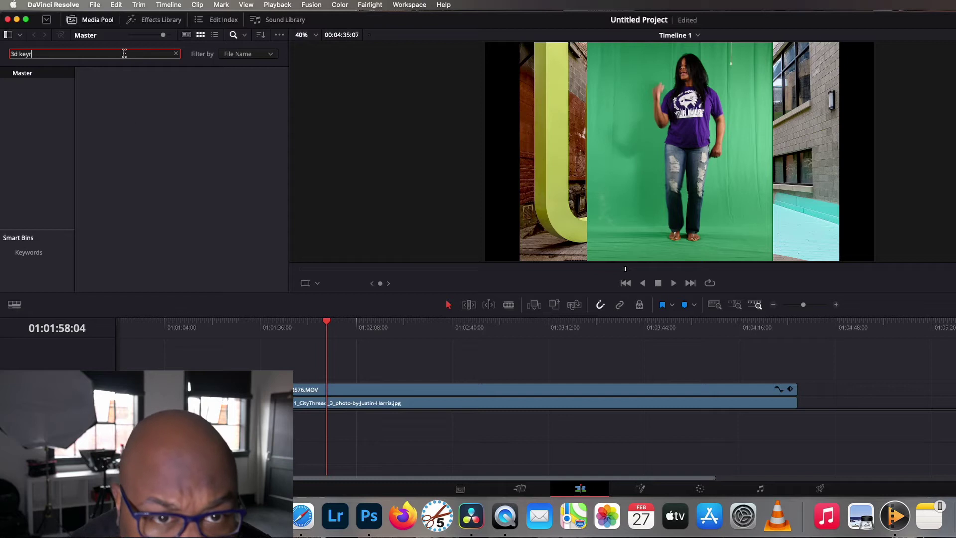
left_click(147, 135)
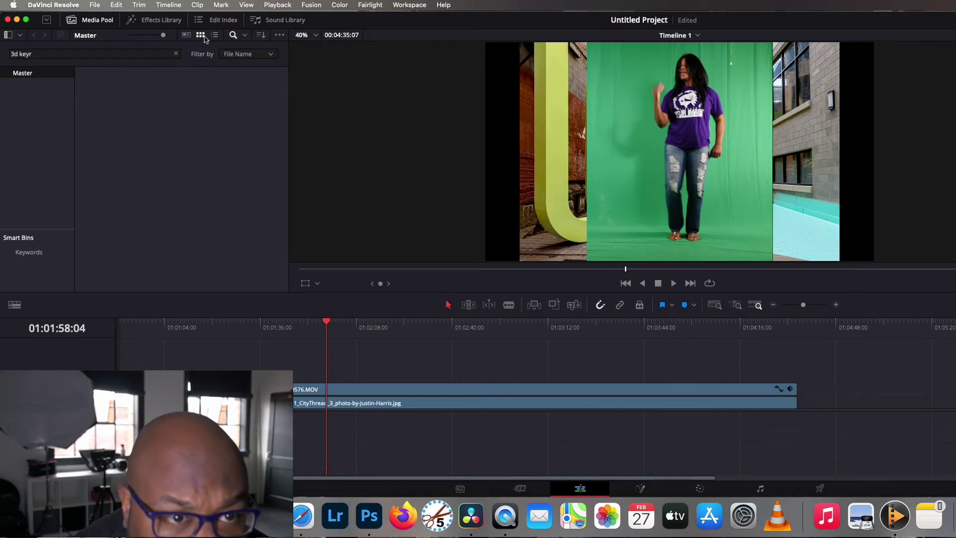
left_click(8, 35)
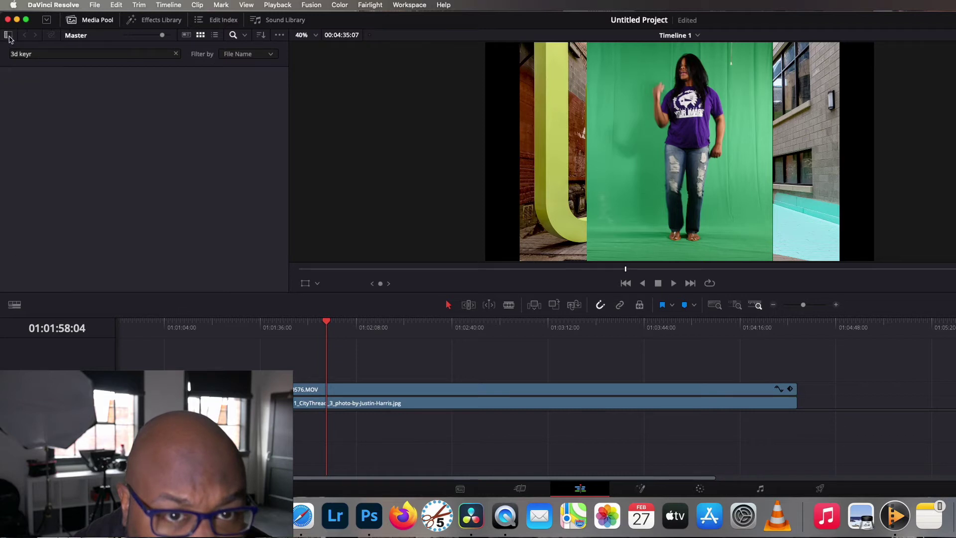
left_click(8, 35)
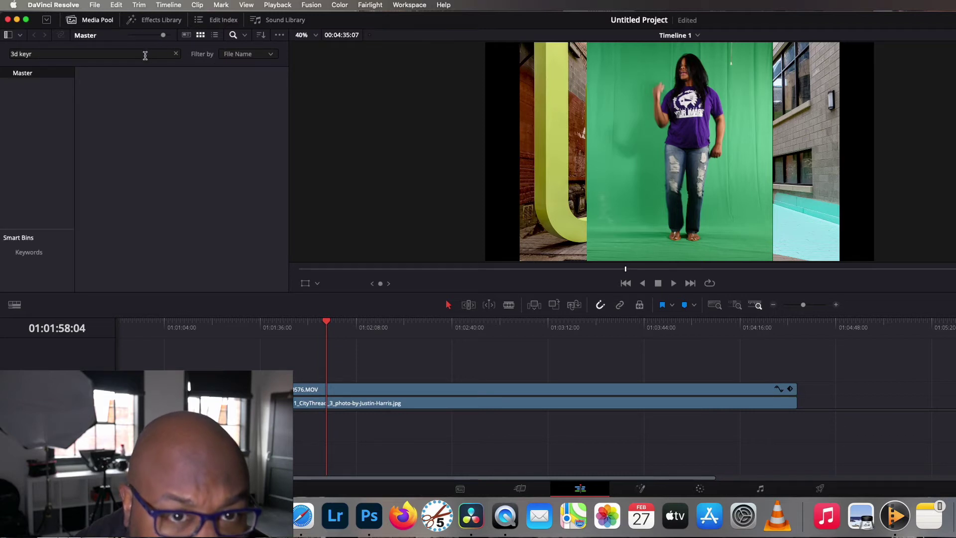
left_click(176, 55)
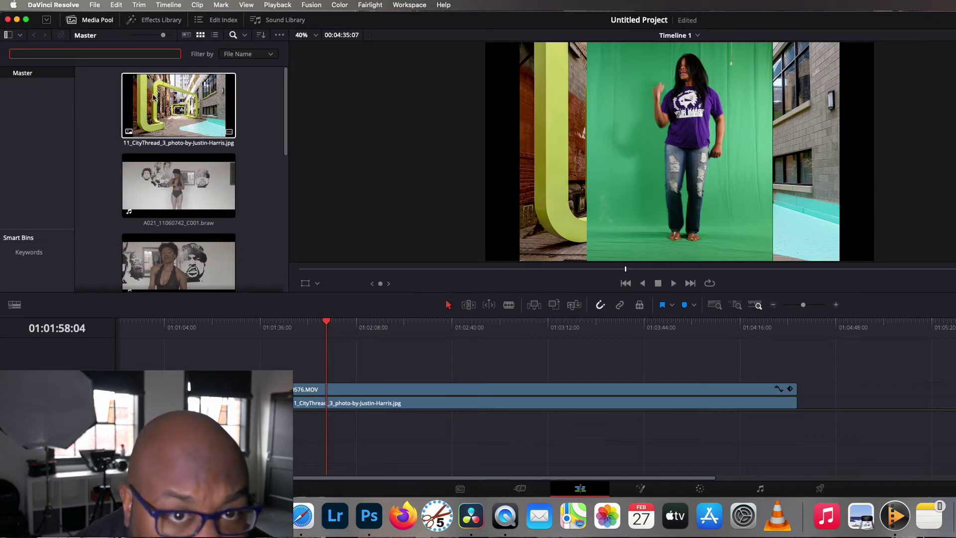
- Drag 3D Keyer from Open FX's Resolve FX Key onto the green-screen clip on V2
left_click(97, 21)
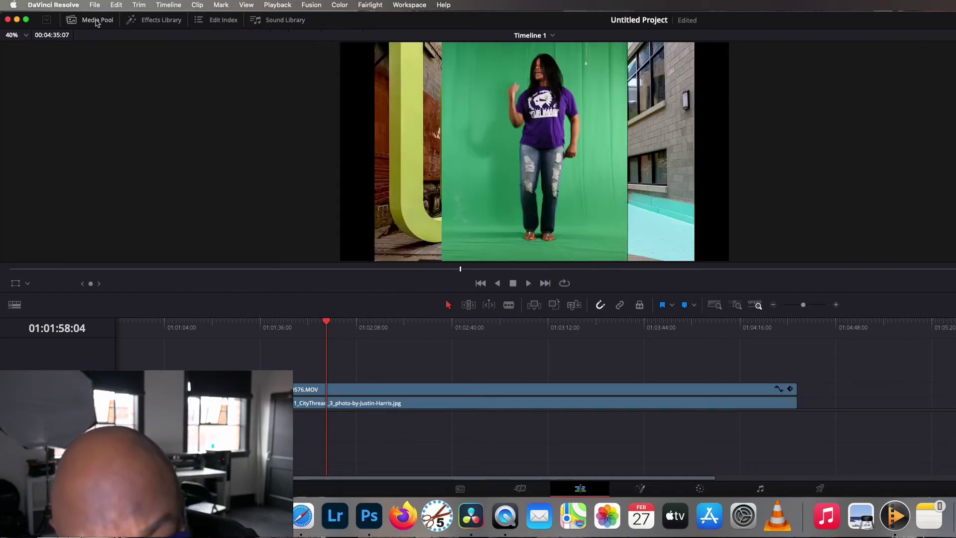
left_click(87, 22)
left_click(142, 21)
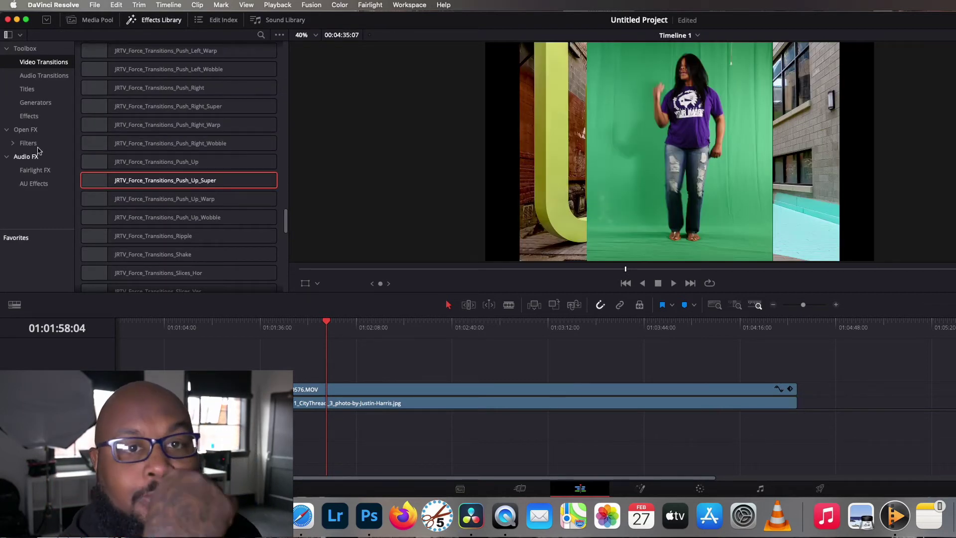
left_click(35, 131)
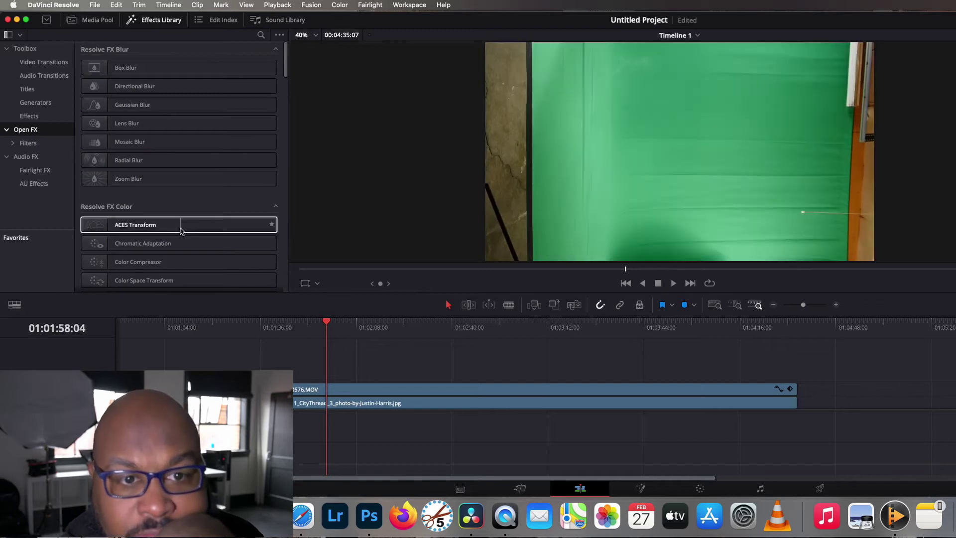
scroll(181, 231, "down", 2)
scroll(182, 227, "down", 3)
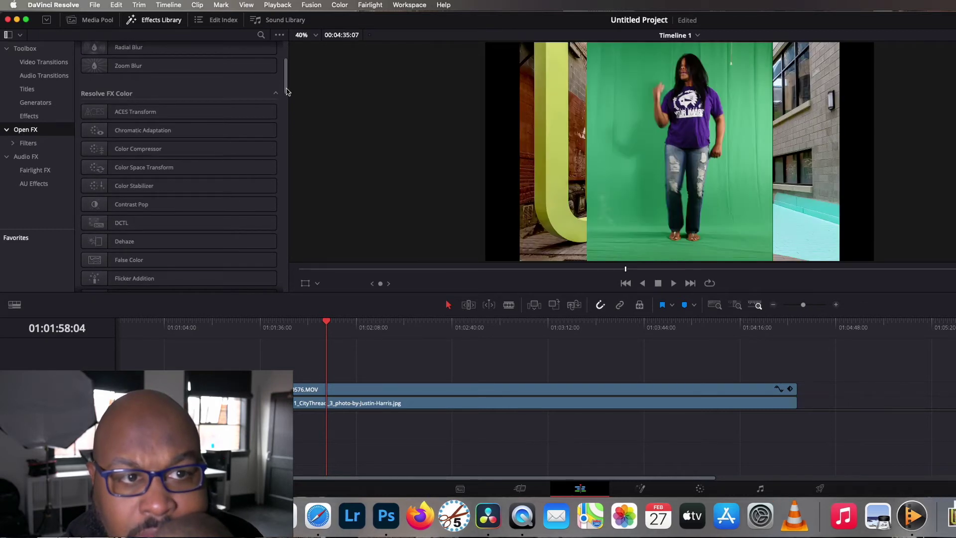
scroll(287, 107, "down", 4)
left_click_drag(287, 107, 283, 142)
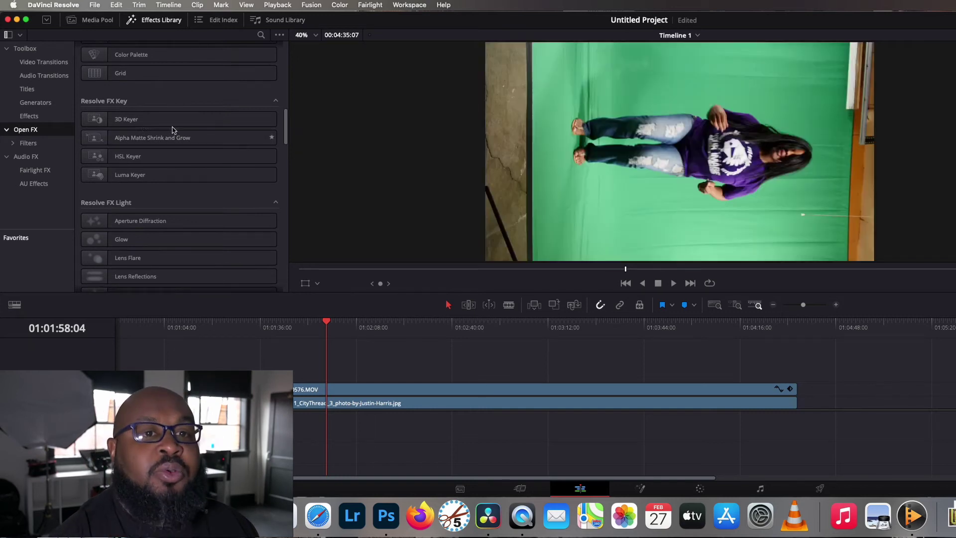
left_click_drag(130, 120, 343, 411)
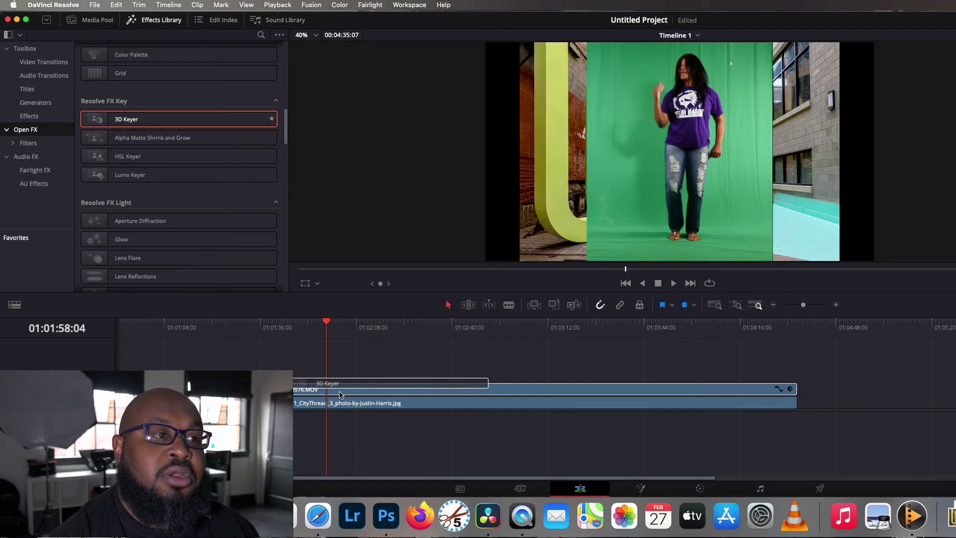
scroll(340, 394, "left", 2)
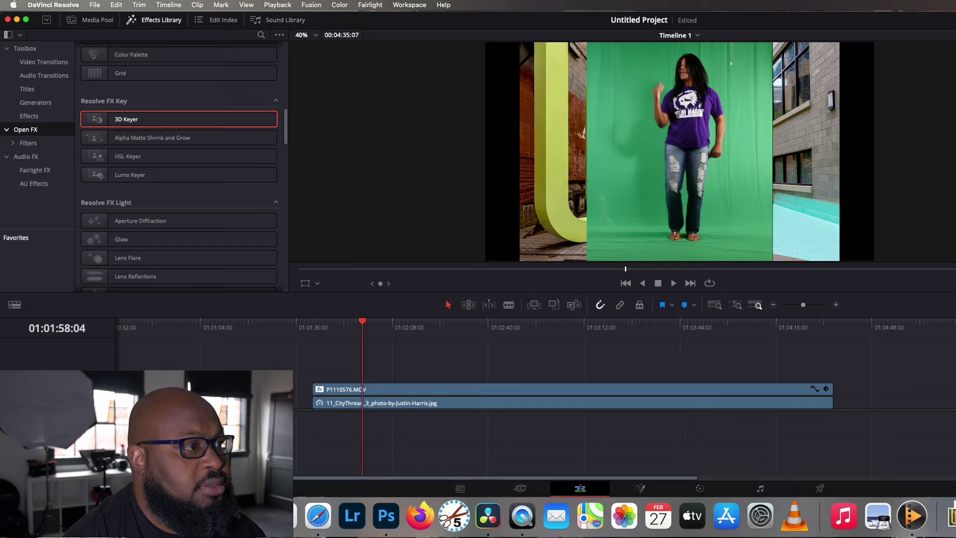
- Cycle the viewer overlay through Open FX, Fusion, Smart Reframe and Transform, undoing a test move
left_click(317, 283)
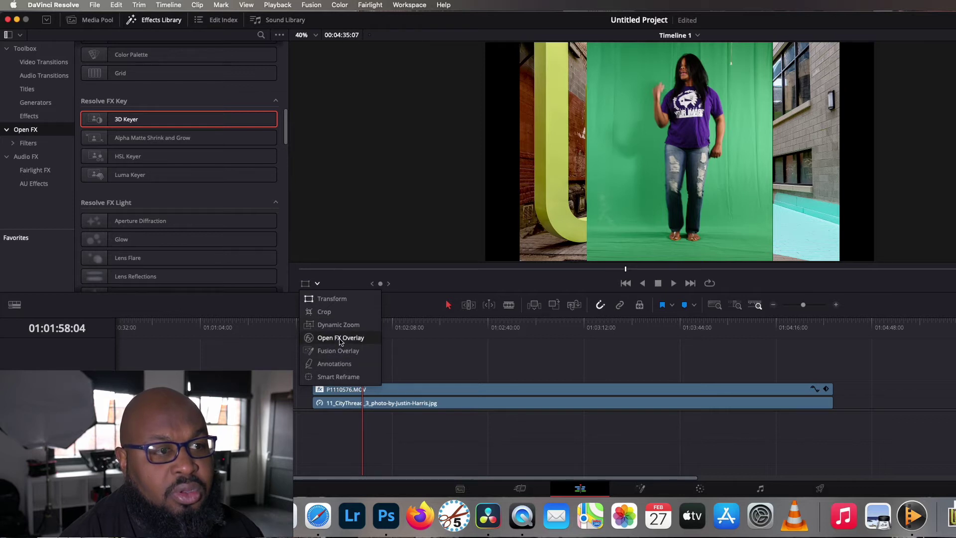
left_click(341, 339)
left_click(317, 284)
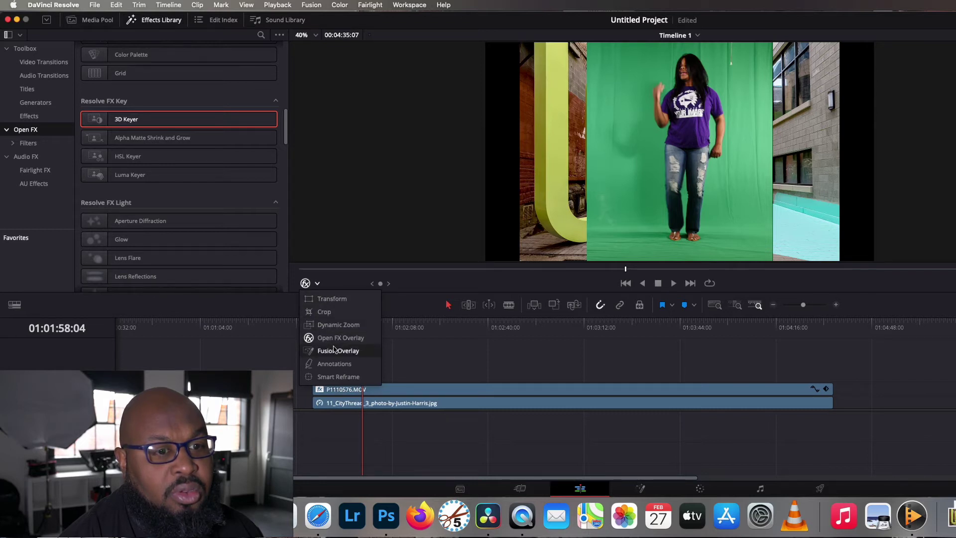
left_click(336, 350)
left_click(317, 282)
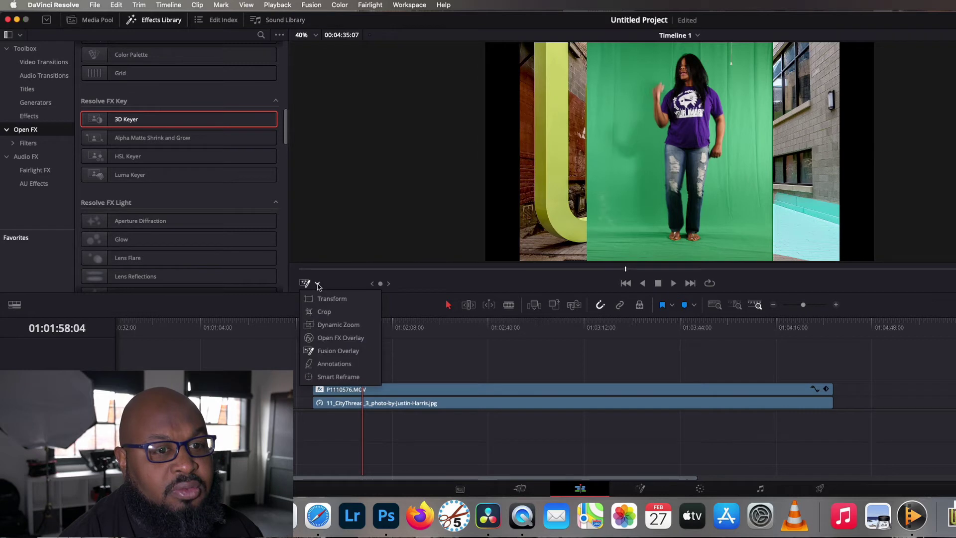
left_click(339, 377)
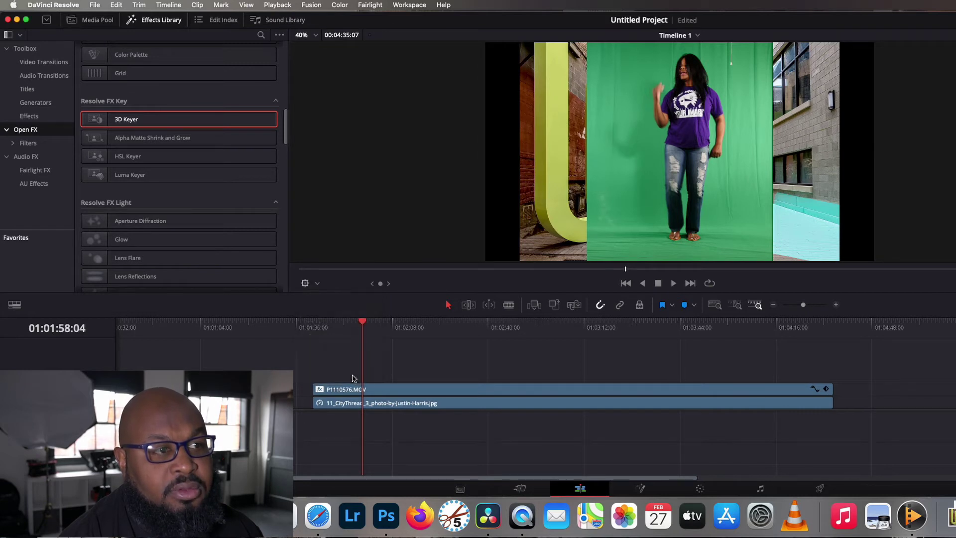
left_click(317, 284)
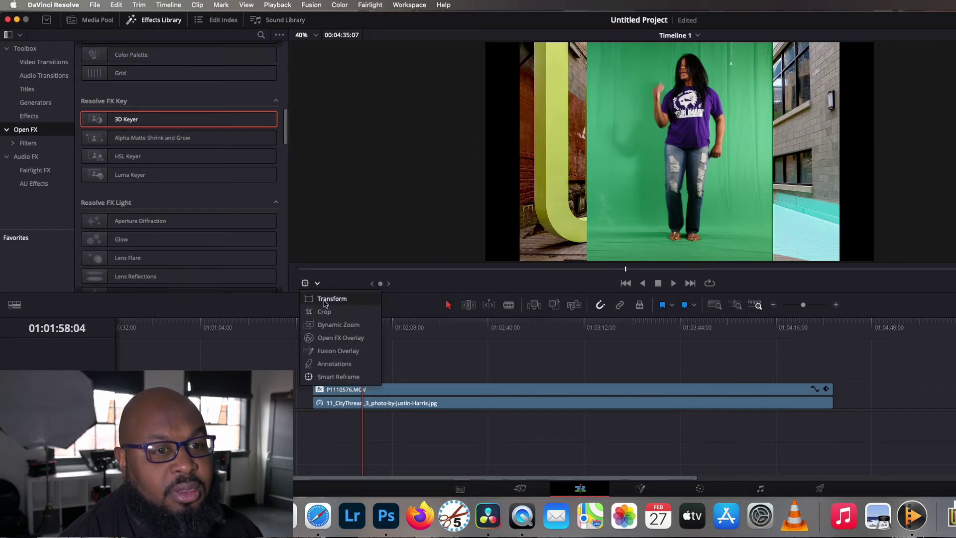
left_click(329, 299)
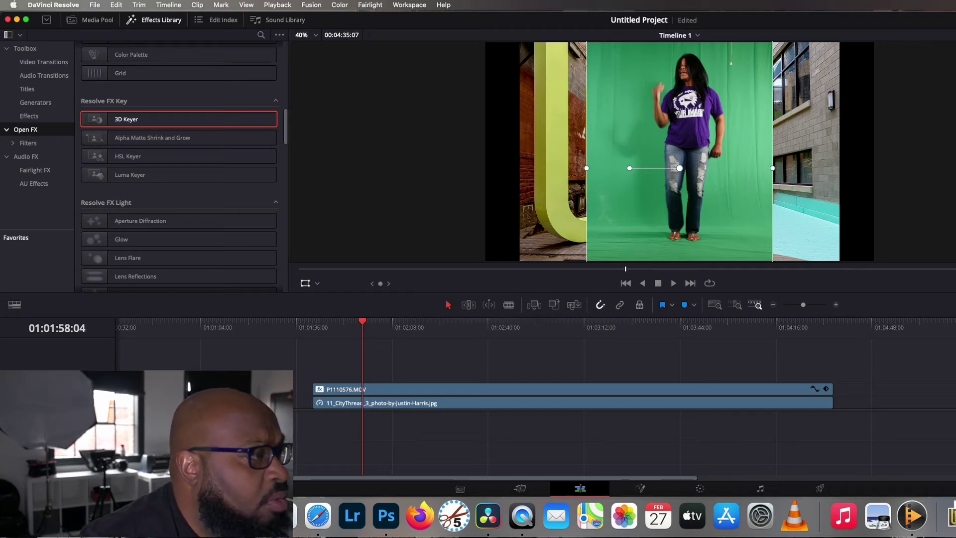
left_click_drag(737, 157, 737, 95)
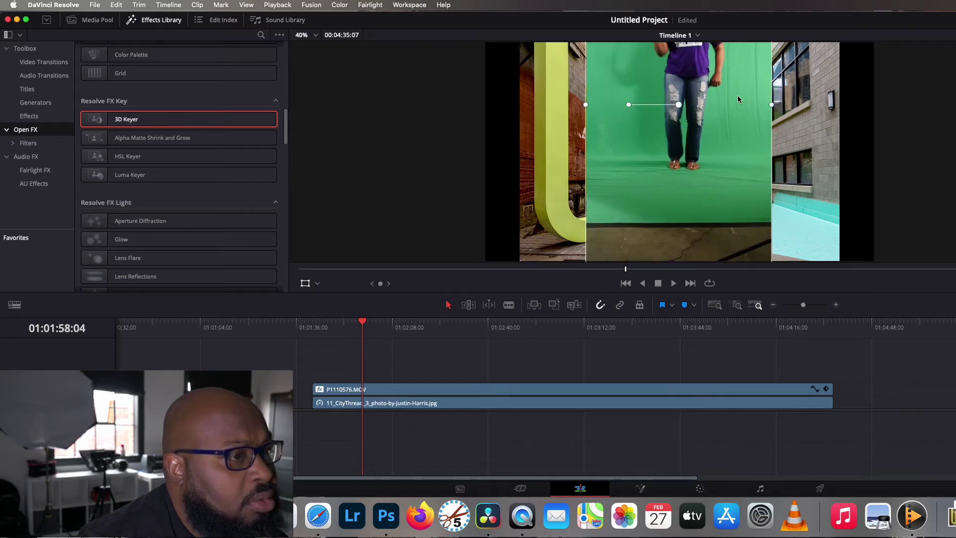
key("super+z")
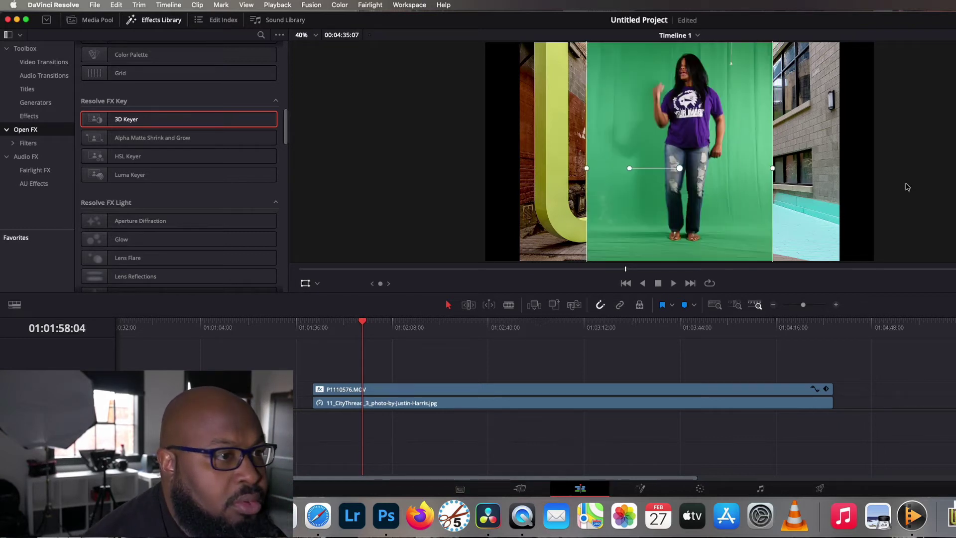
left_click(317, 283)
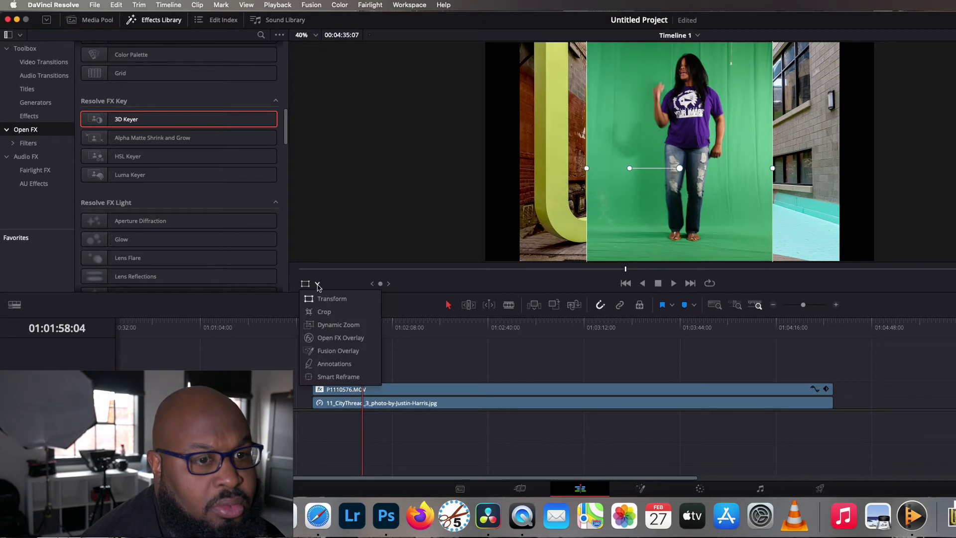
left_click(327, 302)
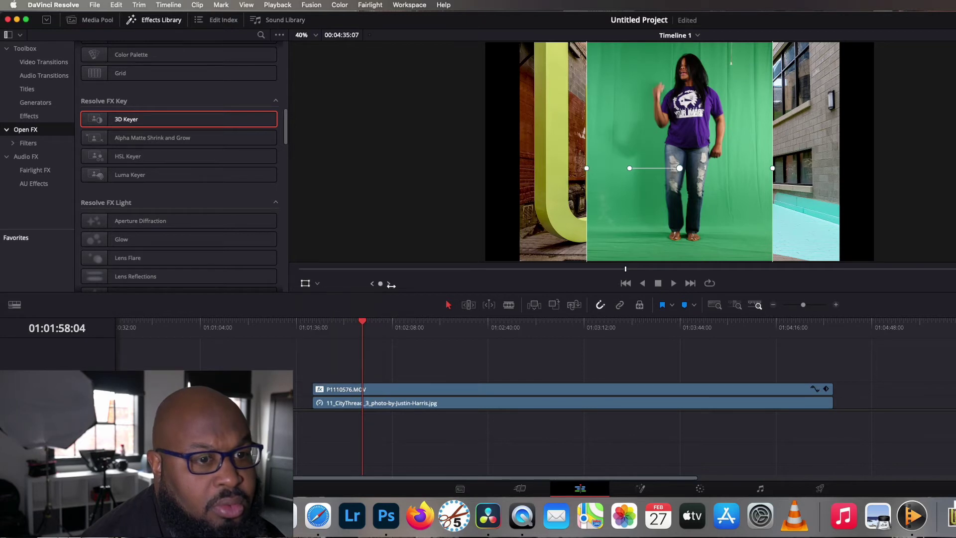
- Select P1110576.MOV, switch the viewer to the Open FX overlay, and sample the green screen
left_click(433, 389)
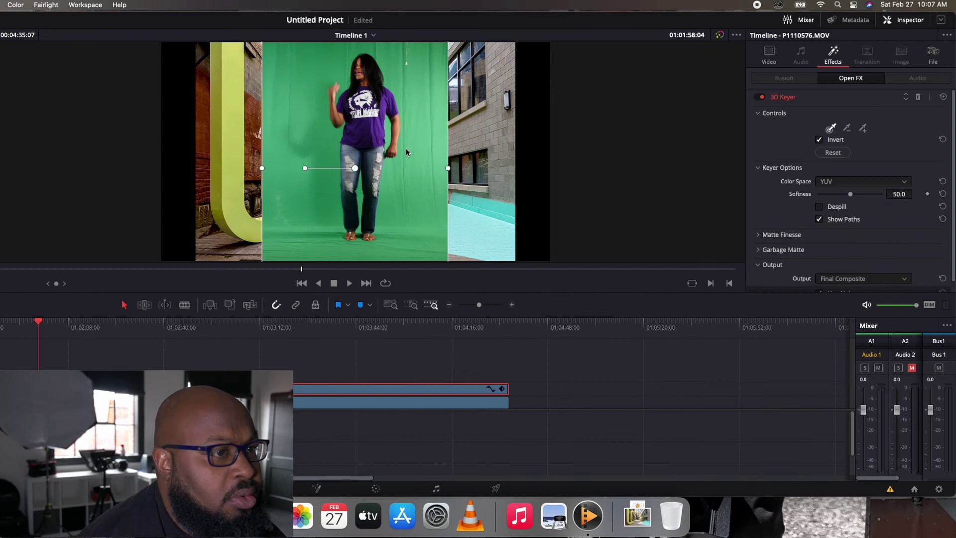
left_click(3, 283)
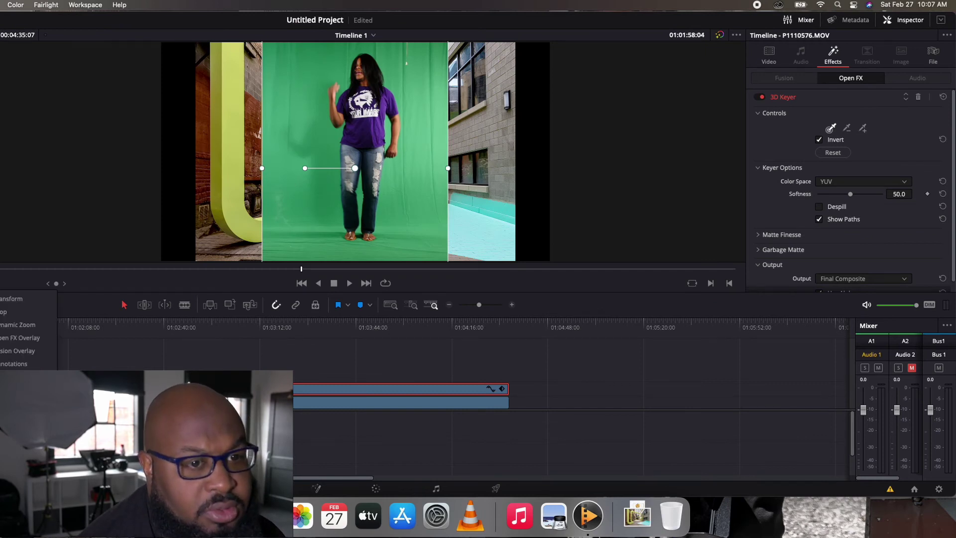
left_click(10, 311)
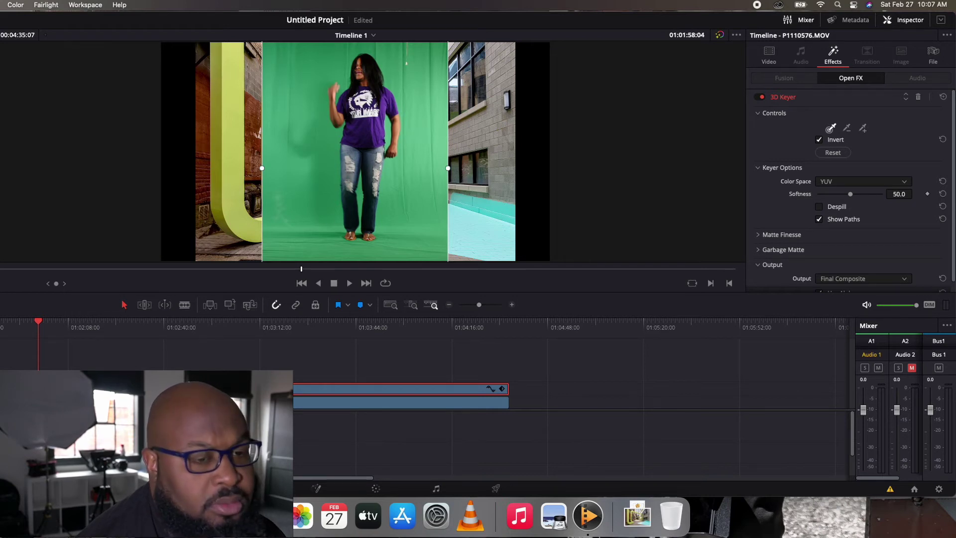
left_click(7, 284)
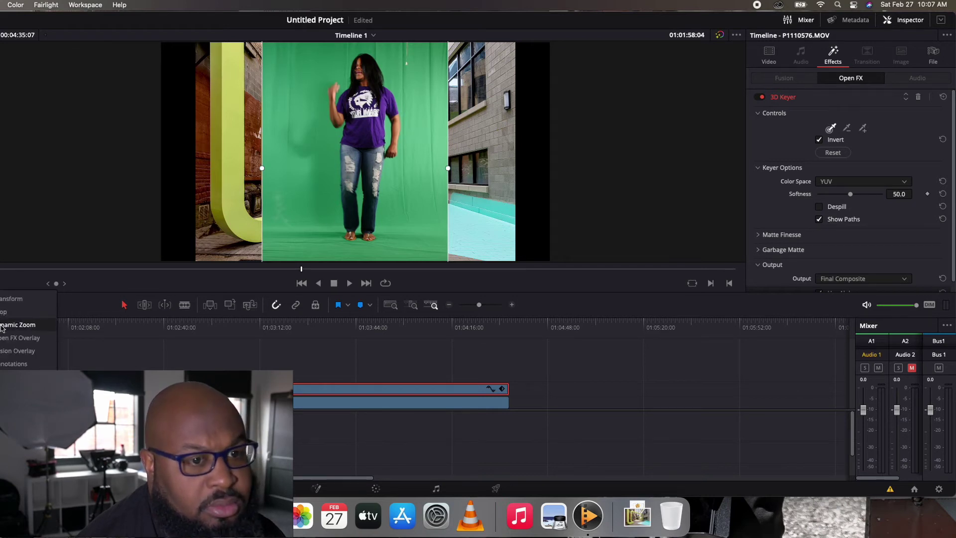
left_click(6, 340)
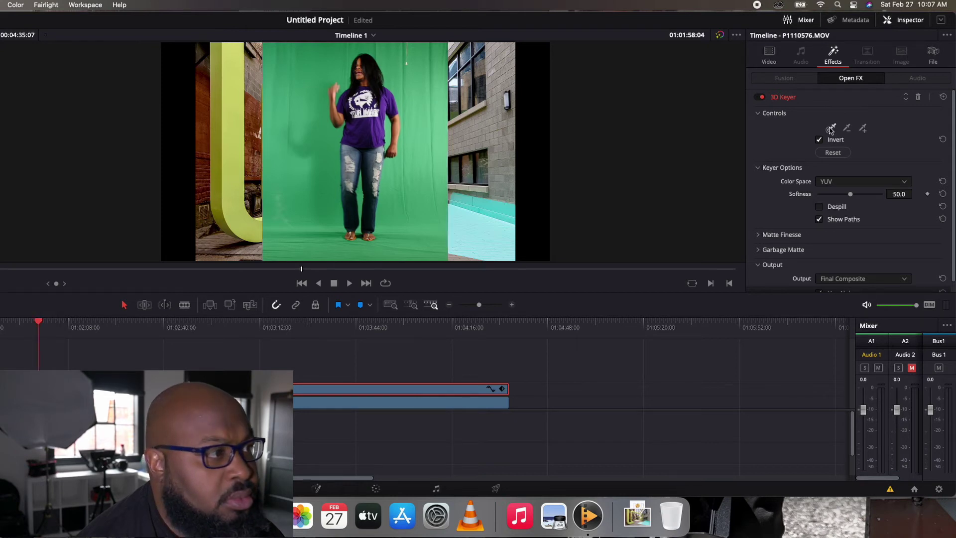
left_click(406, 170)
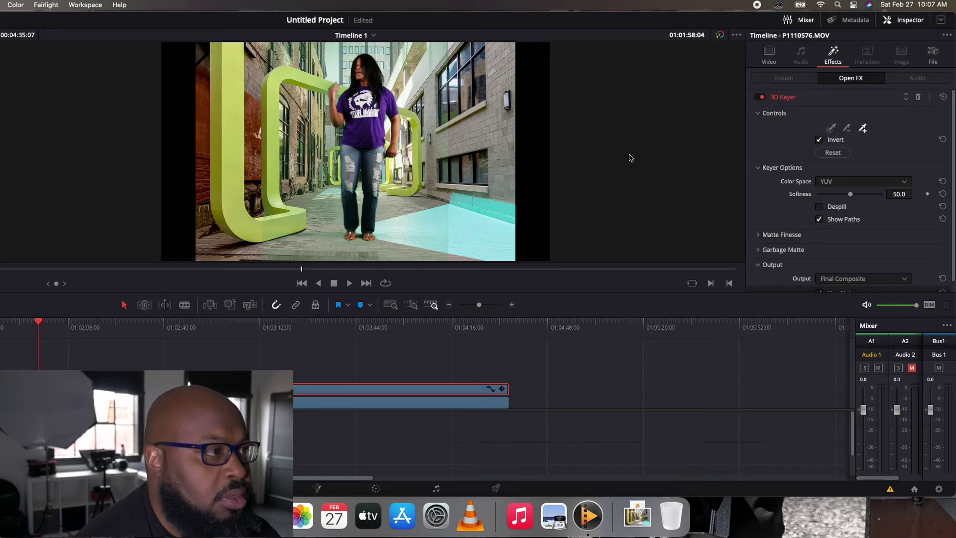
- Toggle the 3D Keyer off and on, reset it, and resample the green backdrop
left_click(775, 99)
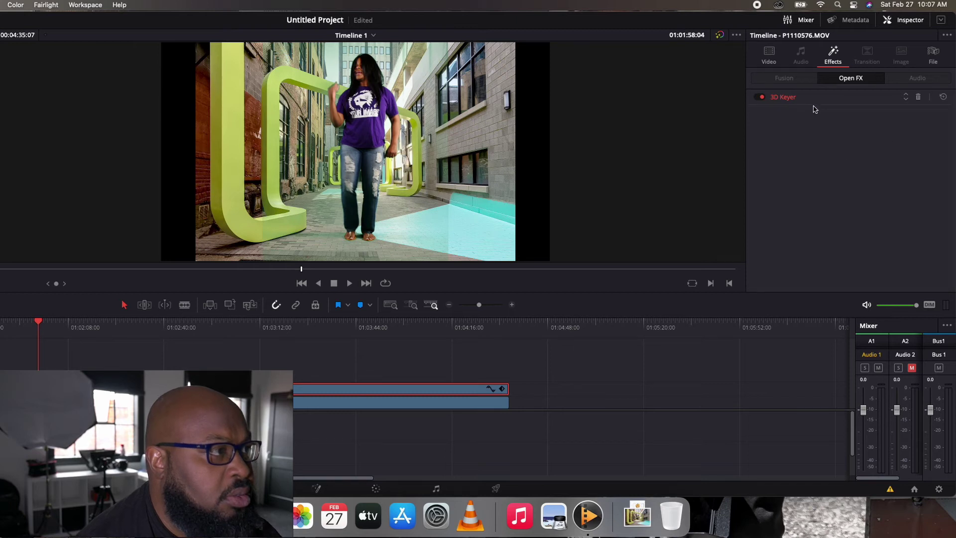
left_click(943, 97)
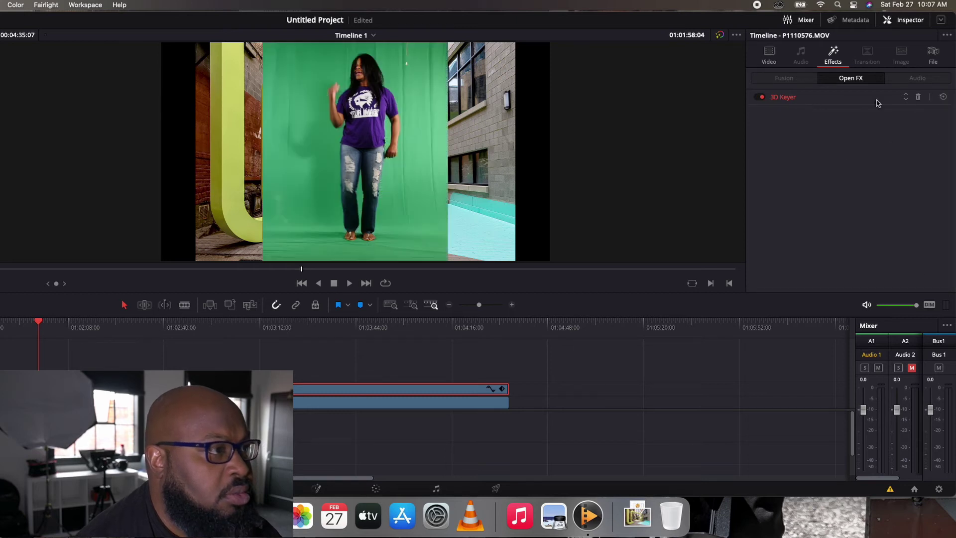
left_click(785, 99)
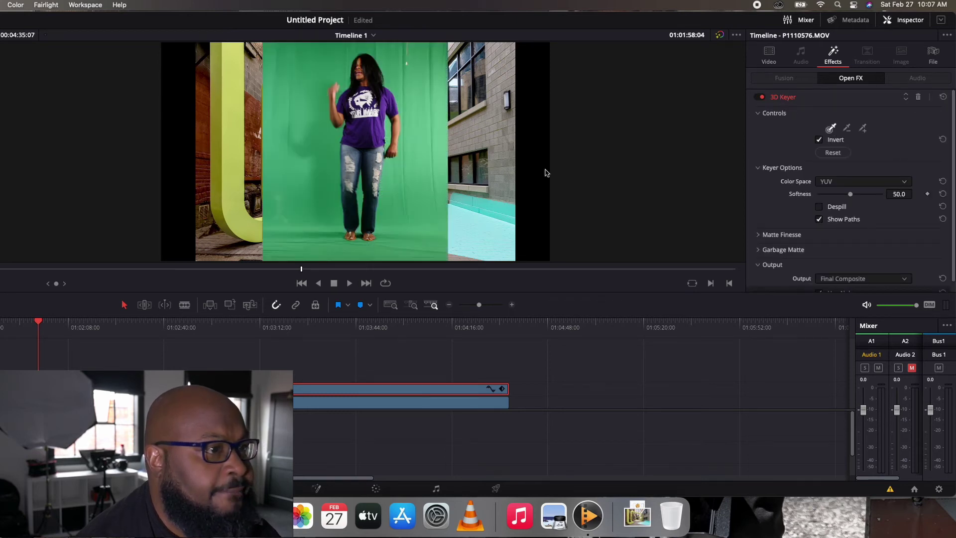
left_click(431, 167)
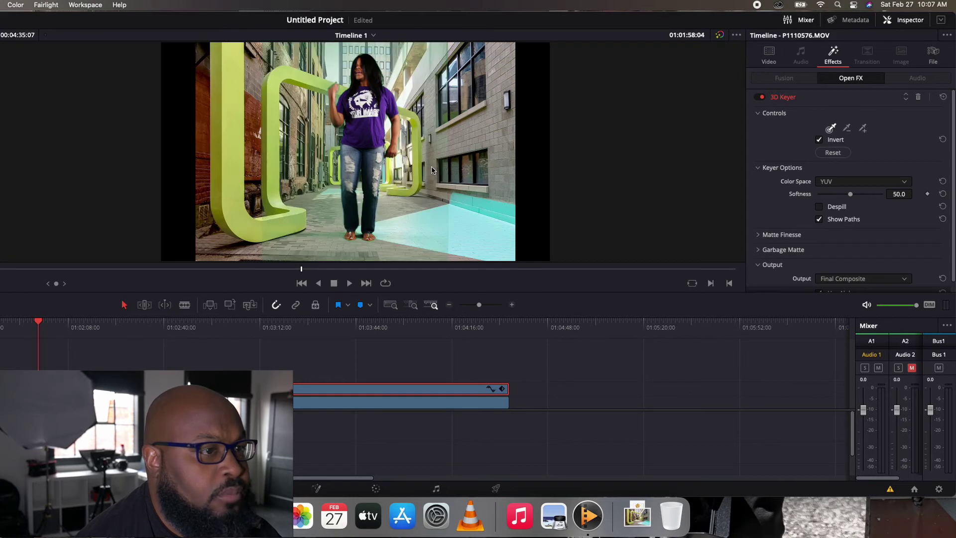
left_click(942, 99)
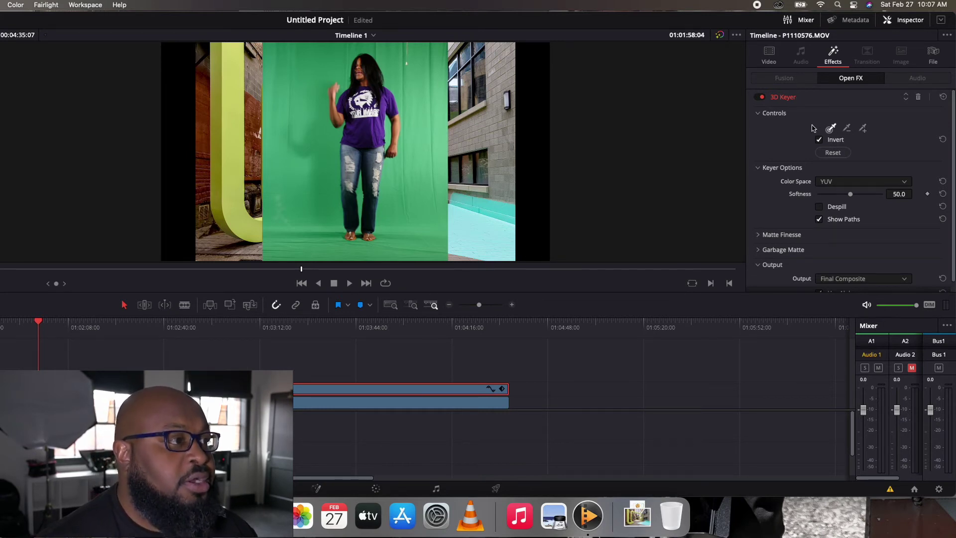
left_click(422, 163)
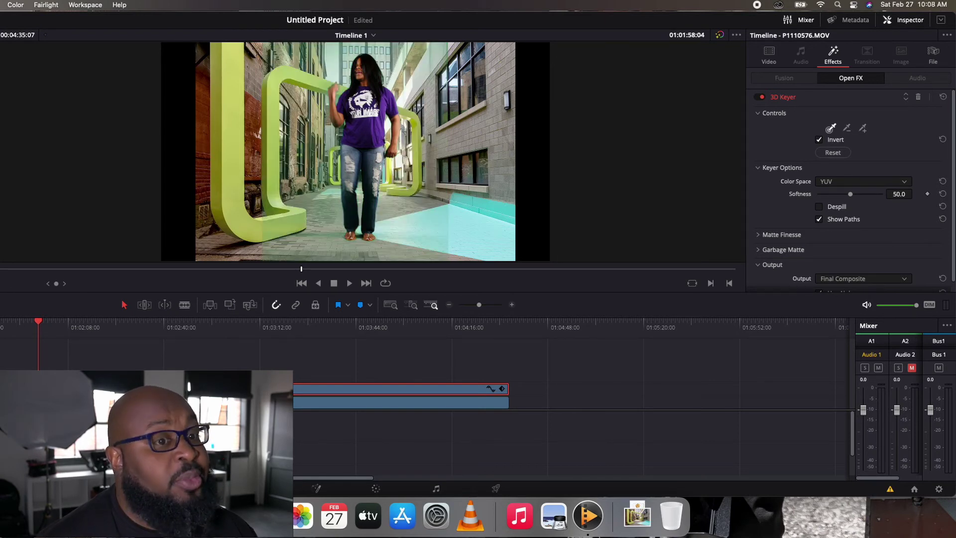
left_click(2, 283)
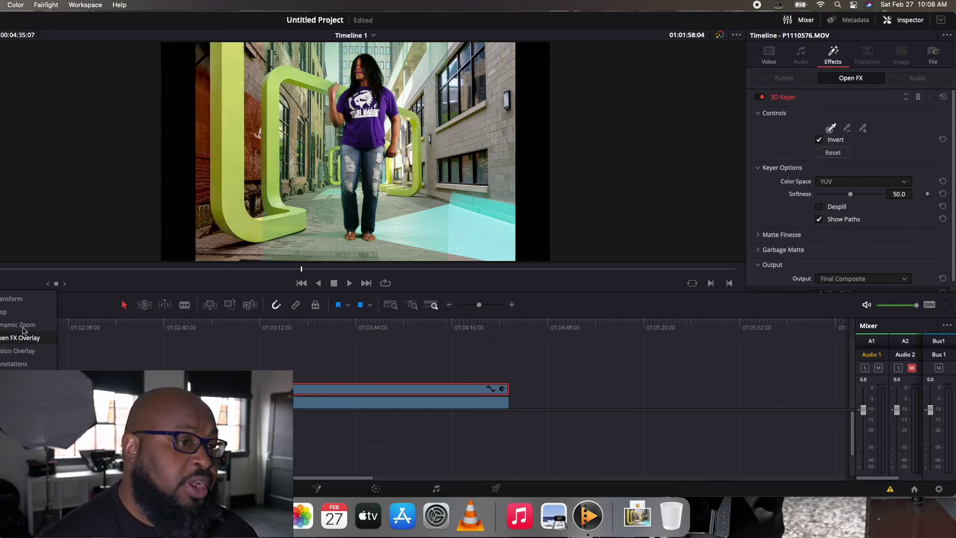
left_click(6, 338)
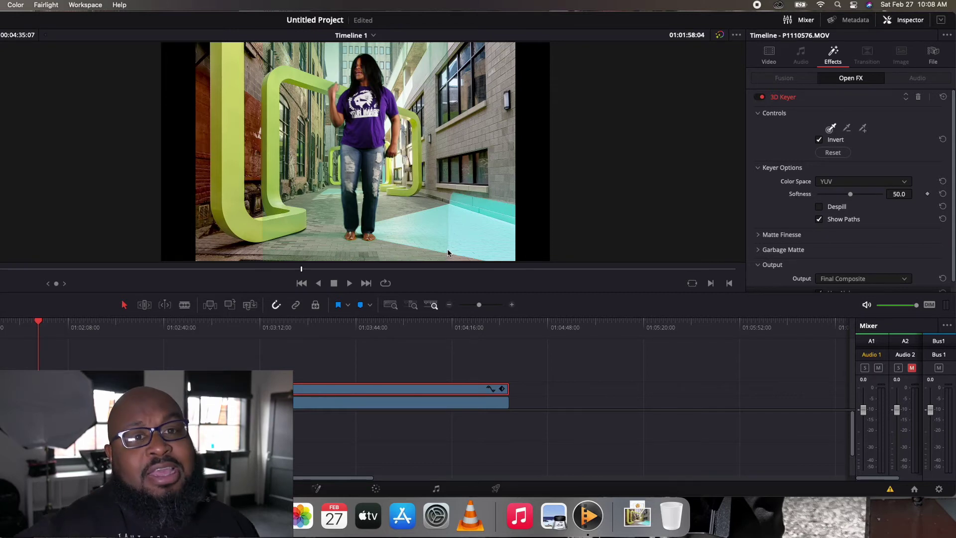
left_click(794, 99)
- Stroke the floor with the 3D Keyer subtract picker, undo the last stroke, and play back
left_click(794, 99)
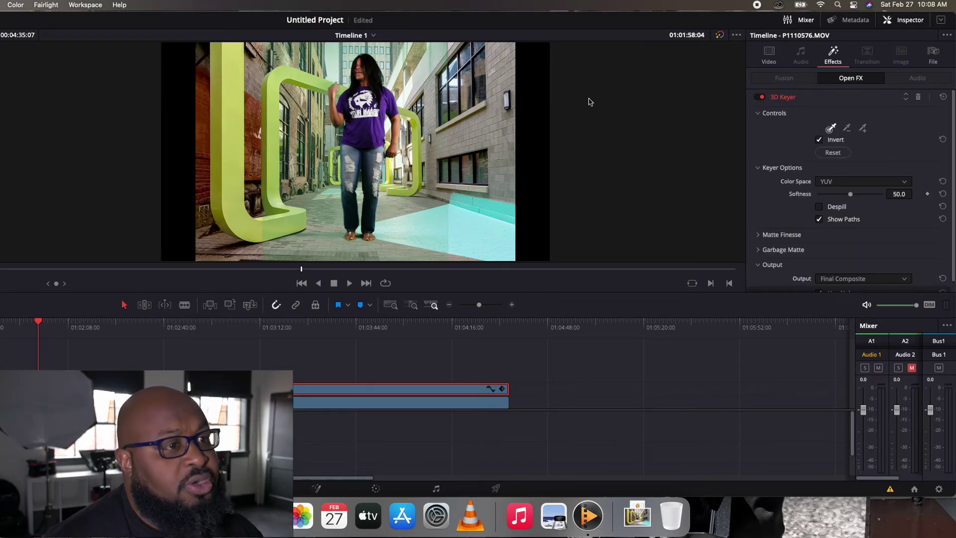
left_click(864, 129)
left_click(326, 173)
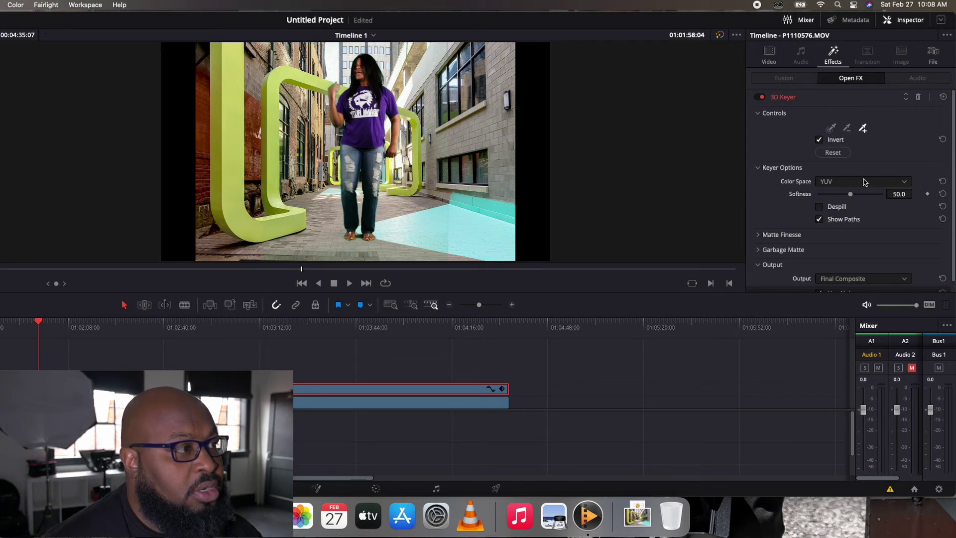
left_click_drag(426, 184, 426, 194)
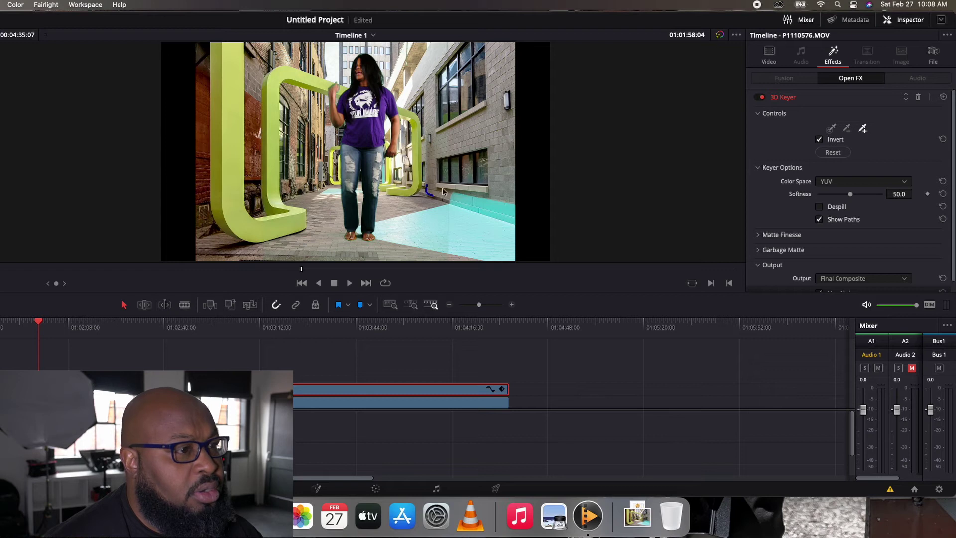
left_click_drag(442, 190, 438, 213)
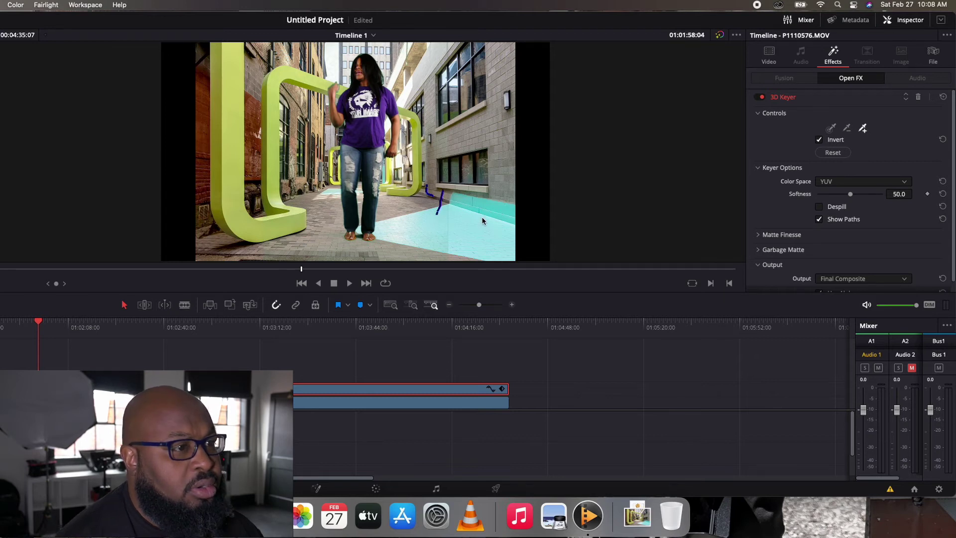
key("super+z")
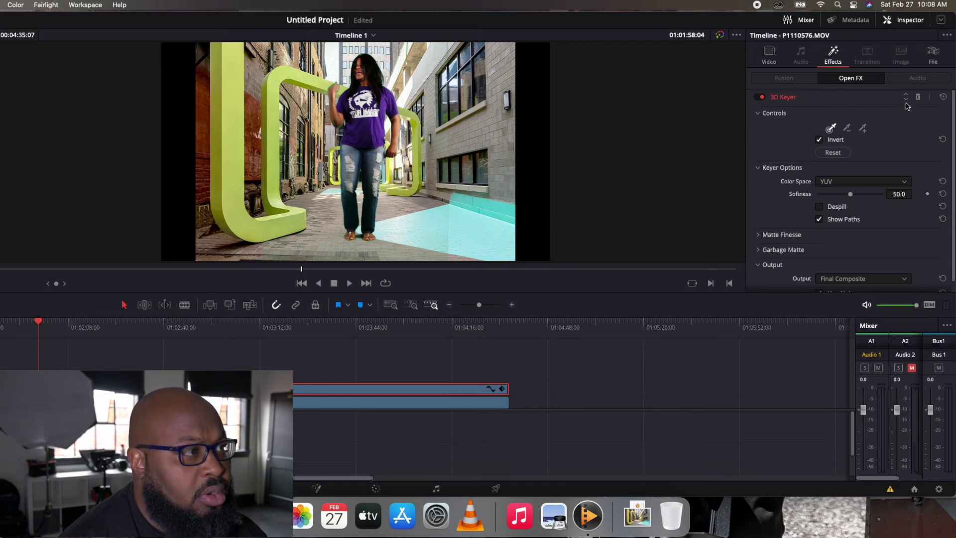
key("space")
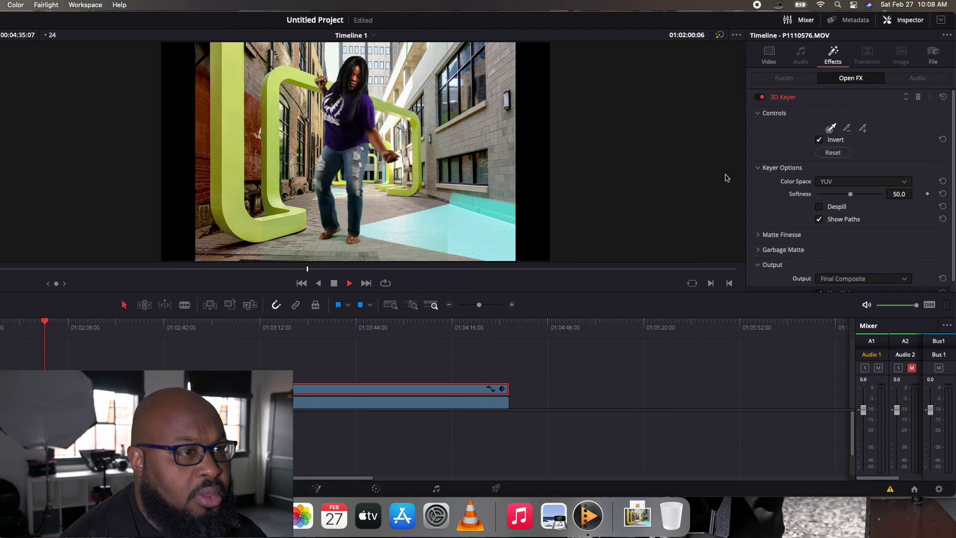
key("space")
- Set the dancer clip's Transform Zoom to 0.700 and Position Y to -204
left_click(771, 60)
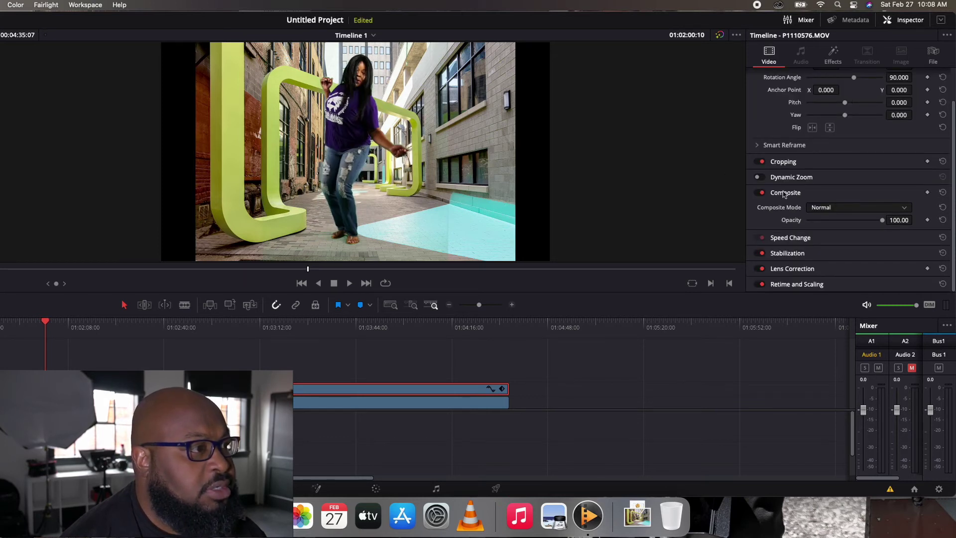
scroll(784, 194, "up", 2)
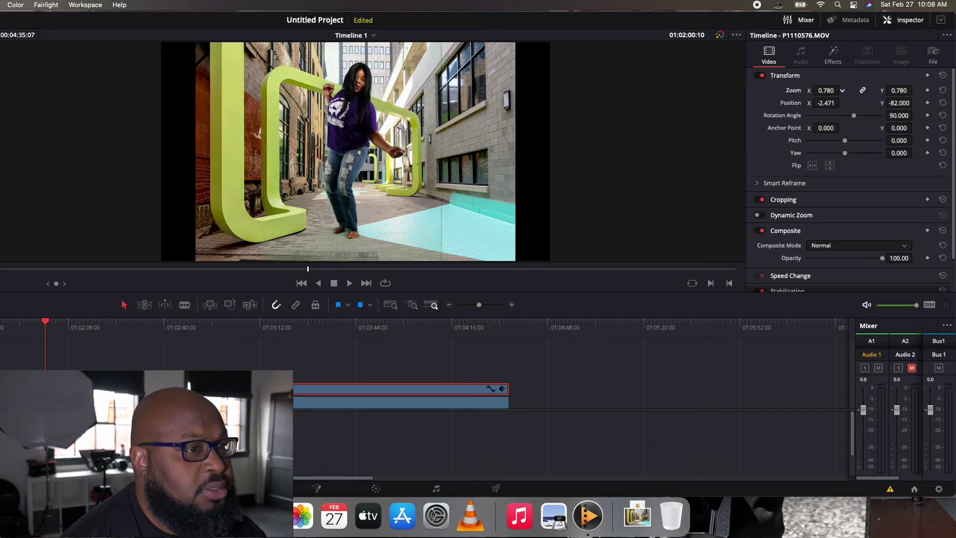
left_click_drag(825, 90, 788, 90)
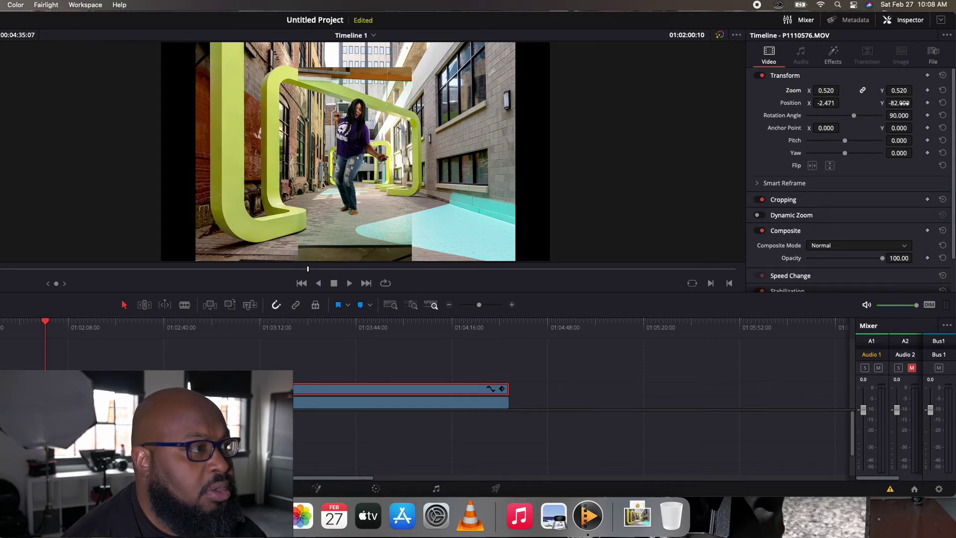
mouse_move(901, 103)
left_mouse_down()
mouse_move(915, 102)
mouse_move(904, 103)
left_mouse_up()
left_click_drag(819, 93, 843, 90)
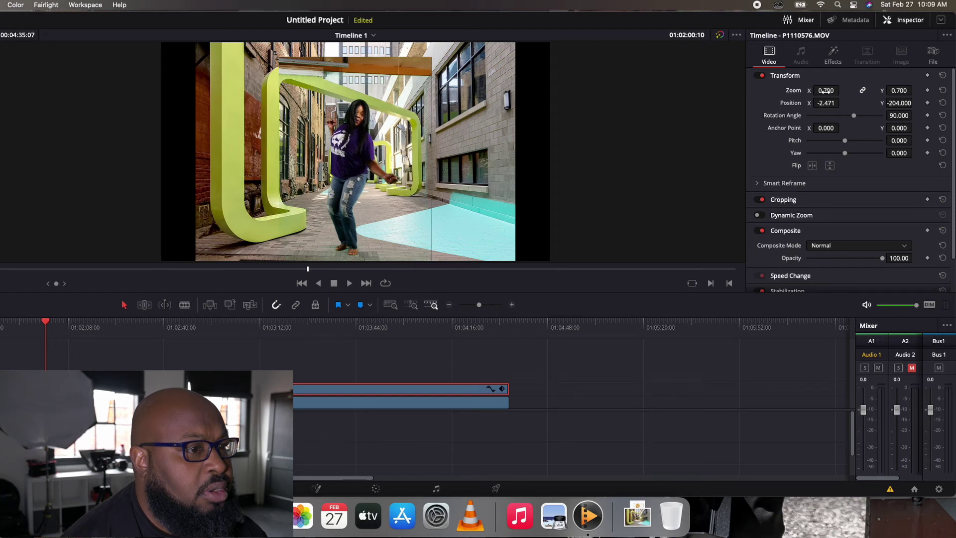
left_click(796, 200)
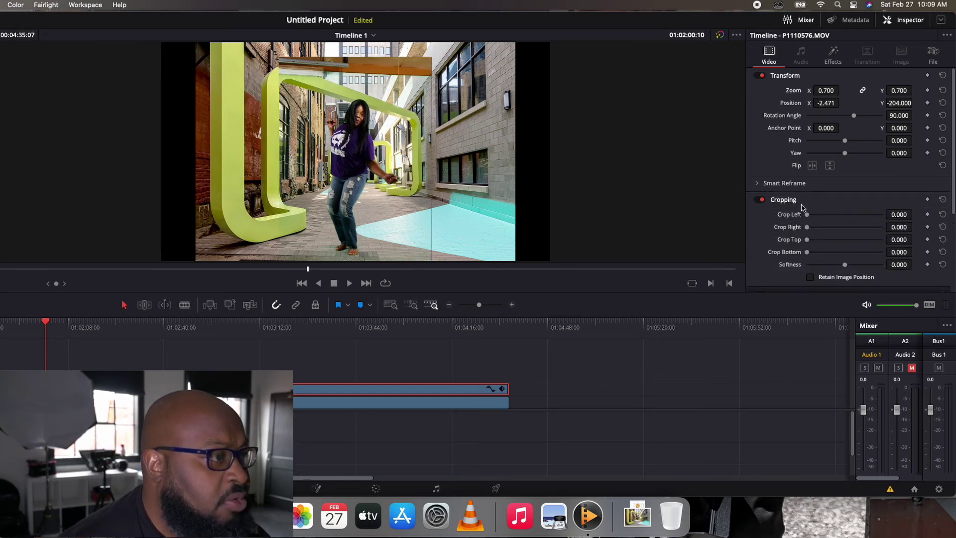
- Crop the dancer clip 483.2 on the left and 241.6 on the right, keeping Crop Top at zero
left_click_drag(807, 240, 857, 242)
double_click(857, 242)
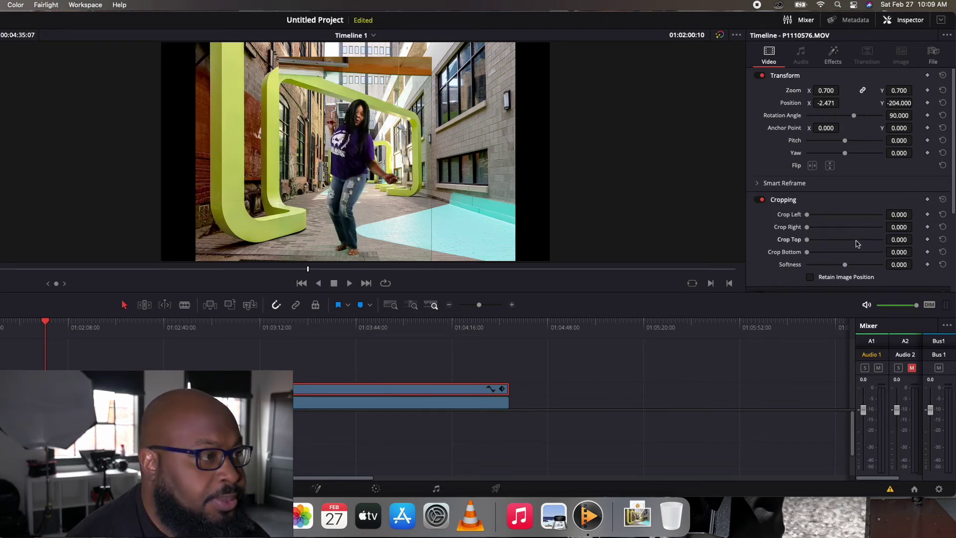
mouse_move(810, 215)
left_mouse_down()
mouse_move(839, 216)
mouse_move(826, 225)
left_mouse_up()
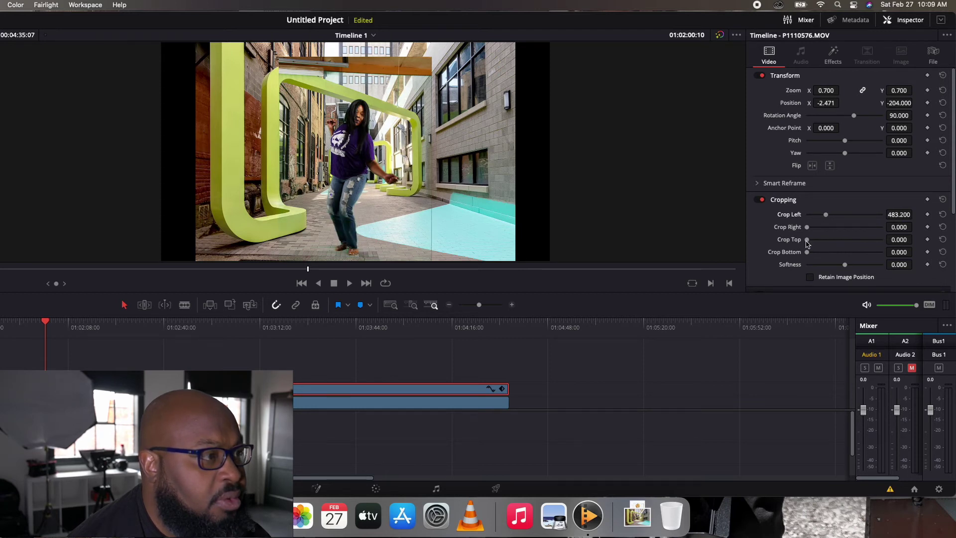
left_click_drag(809, 230, 816, 232)
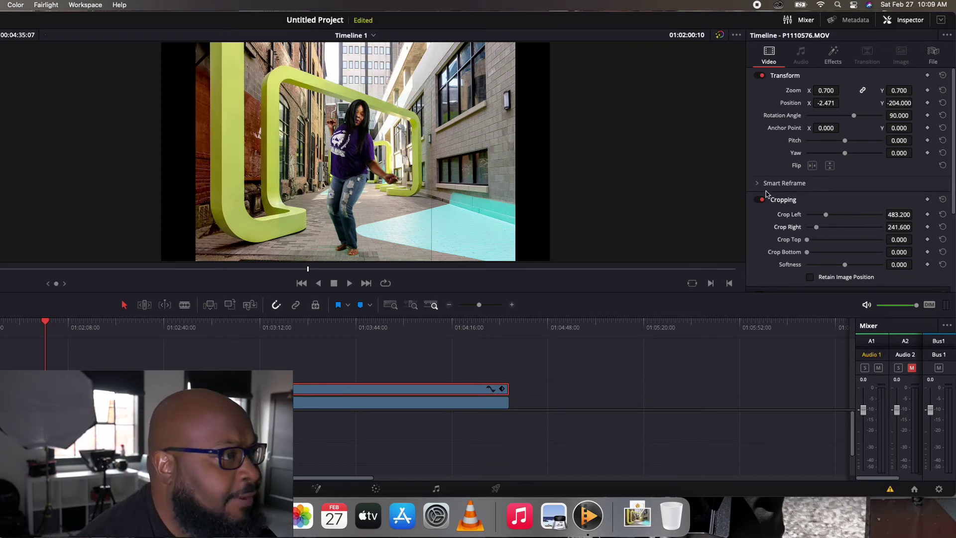
left_click(833, 53)
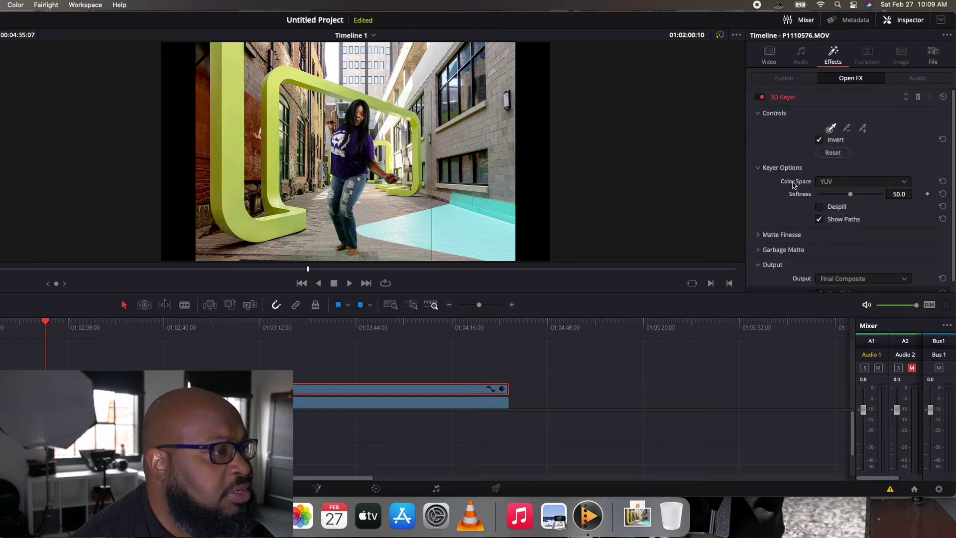
- Expand the 3D Keyer's Matte Finesse and raise the matte Denoise to 10.1
scroll(782, 197, "down", 1)
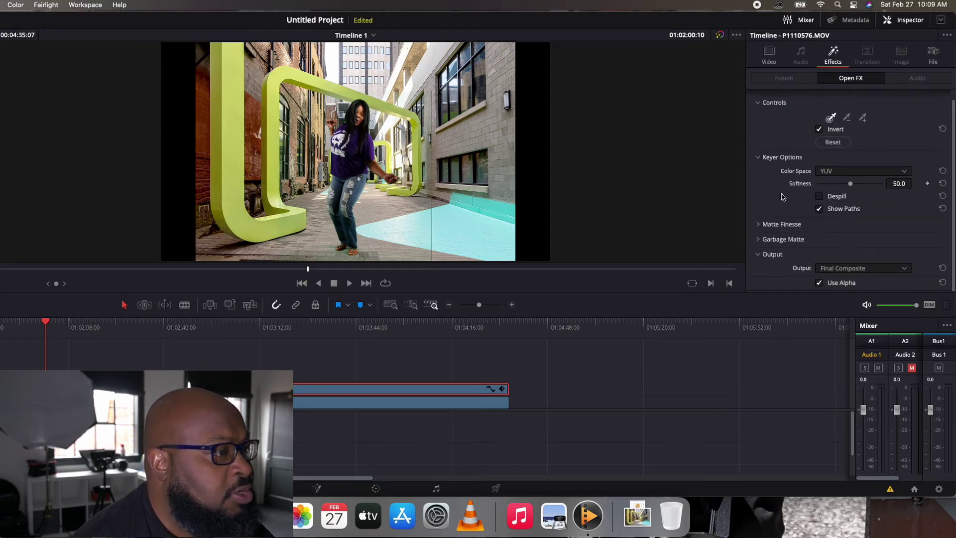
left_click(761, 224)
scroll(789, 250, "down", 5)
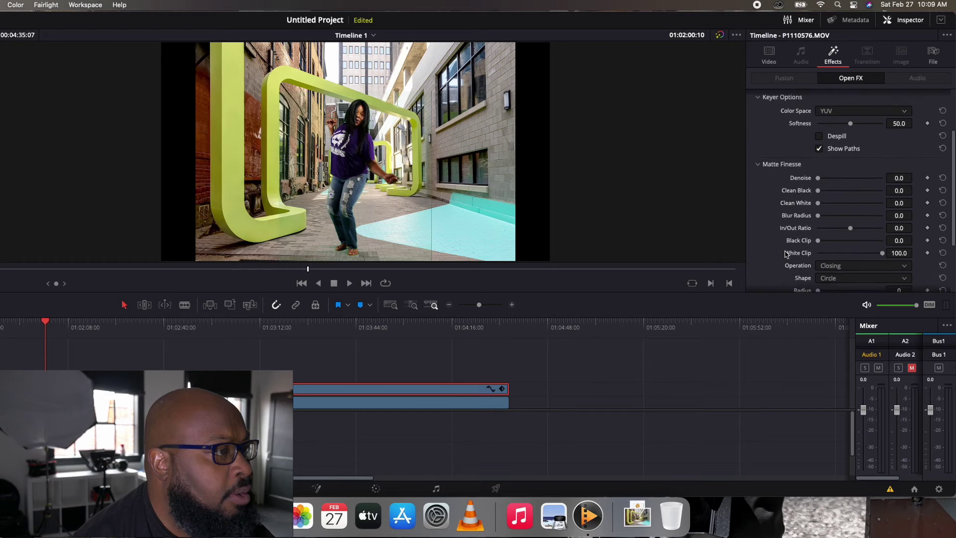
left_click_drag(821, 173, 825, 173)
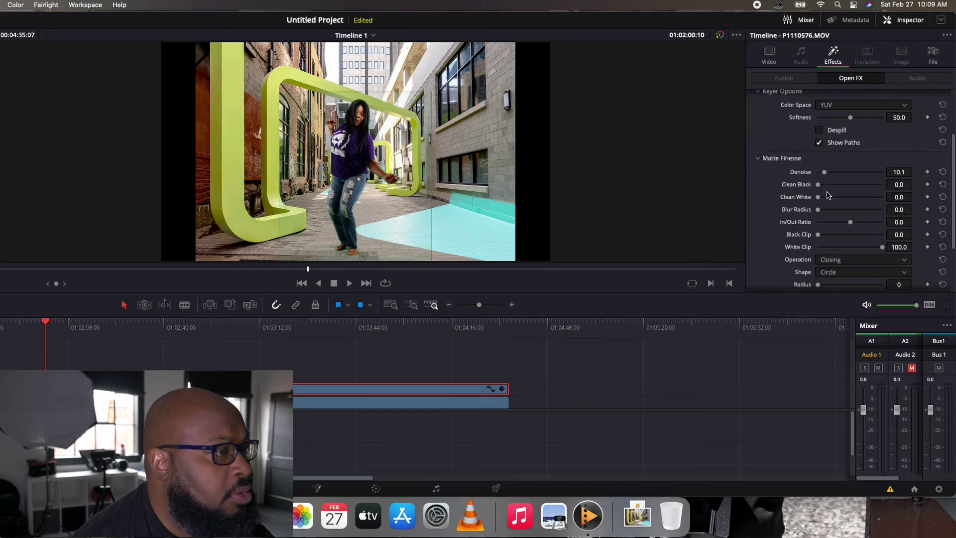
- Raise key Softness to 59.7, turn on Despill, and lower Denoise to 7.8
scroll(777, 240, "down", 5)
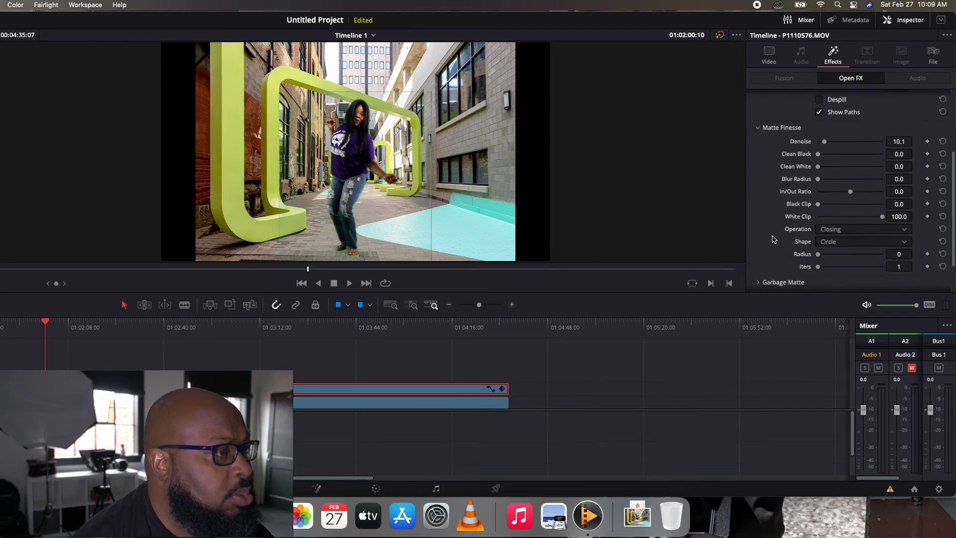
left_click(758, 241)
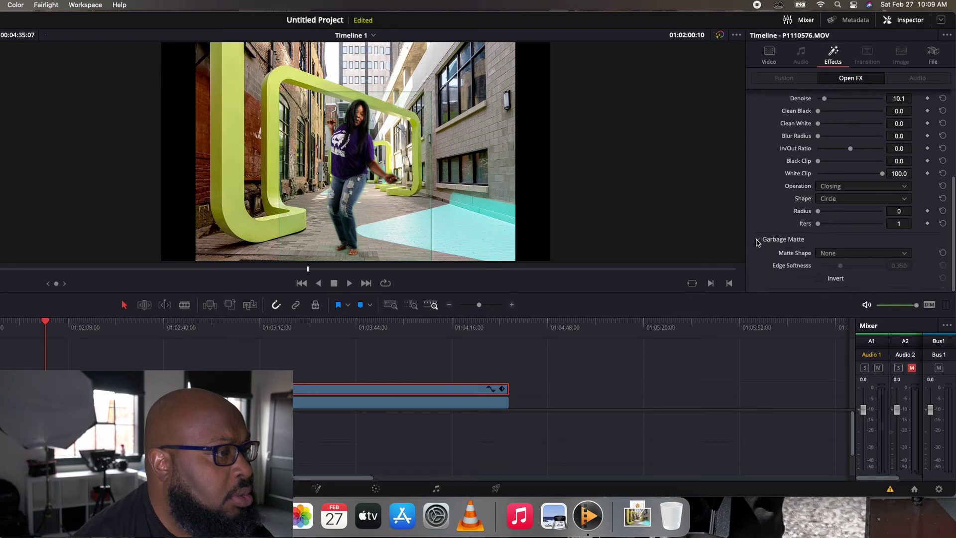
scroll(759, 242, "down", 4)
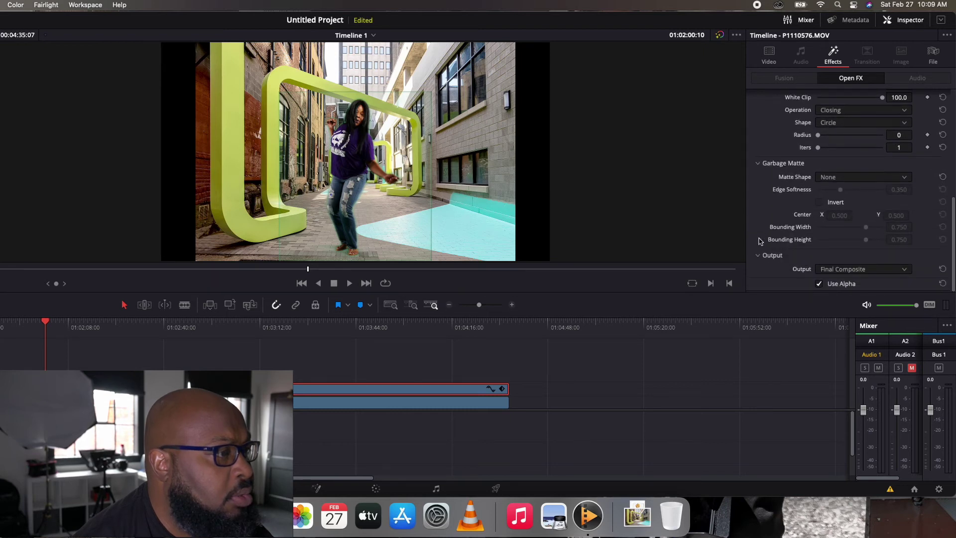
scroll(760, 242, "up", 10)
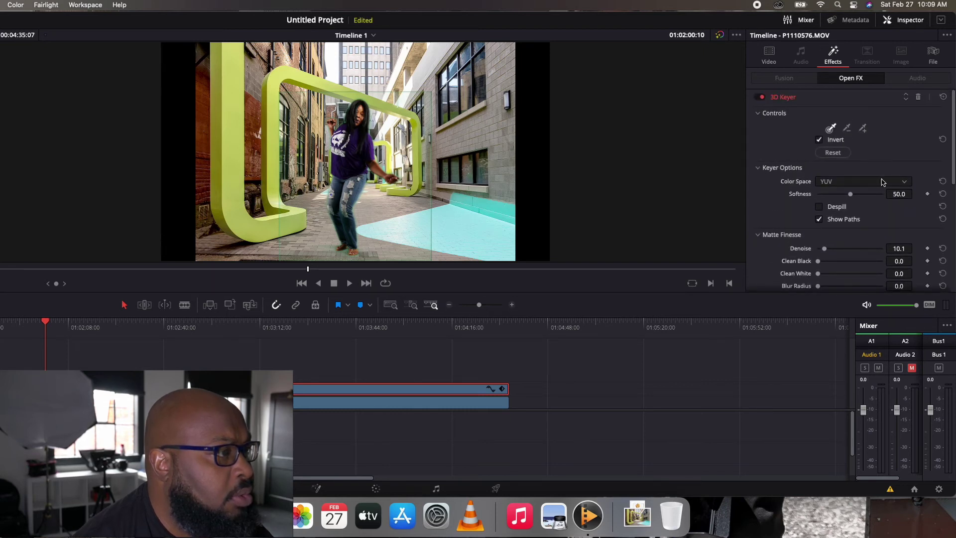
left_click_drag(850, 195, 856, 198)
left_click(820, 207)
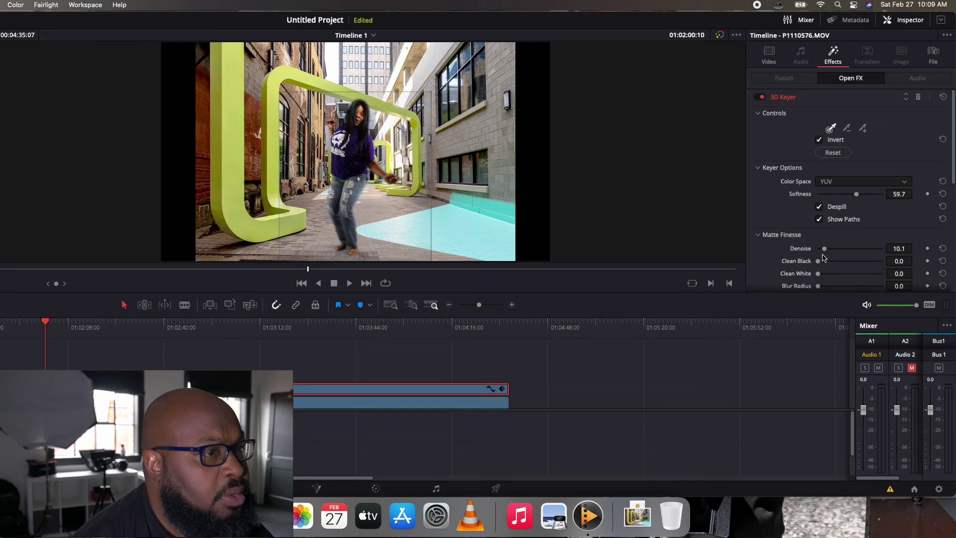
mouse_move(818, 261)
left_mouse_down()
mouse_move(845, 264)
mouse_move(814, 267)
mouse_move(824, 252)
left_mouse_up()
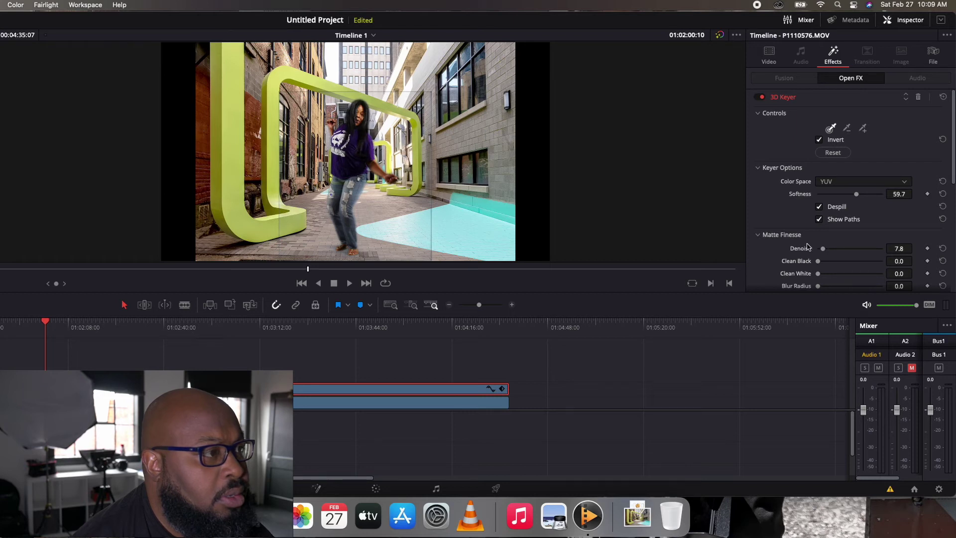
scroll(808, 246, "down", 10)
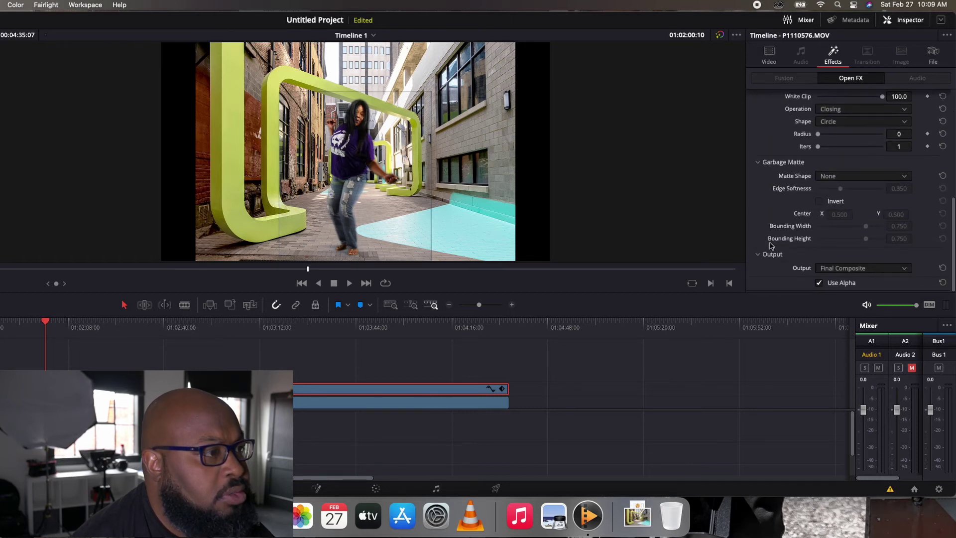
scroll(770, 245, "up", 10)
left_click(768, 53)
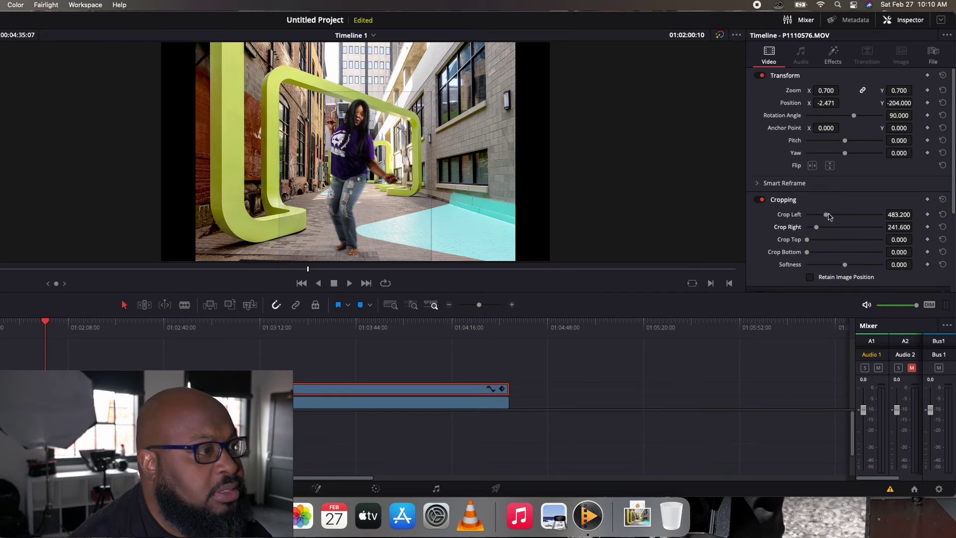
left_click_drag(807, 240, 818, 245)
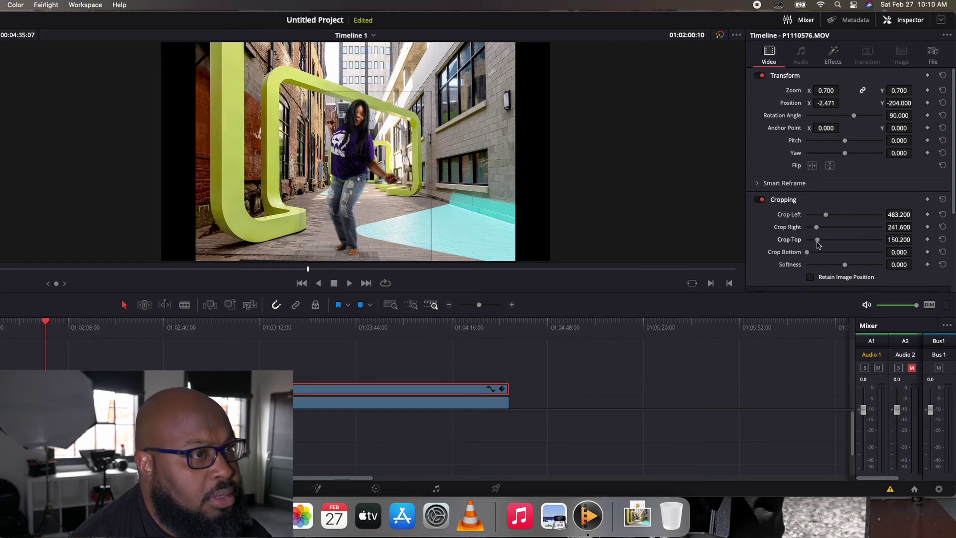
key("space")
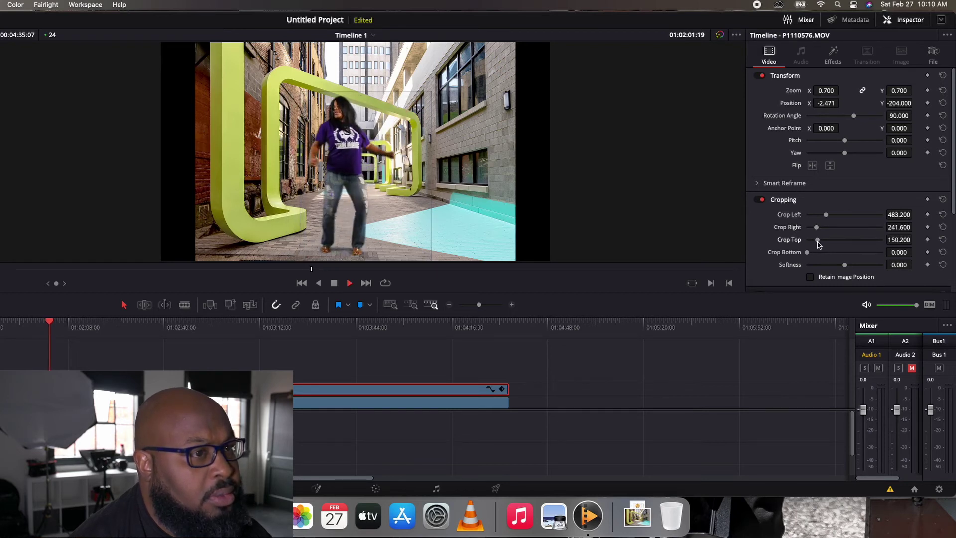
key("space")
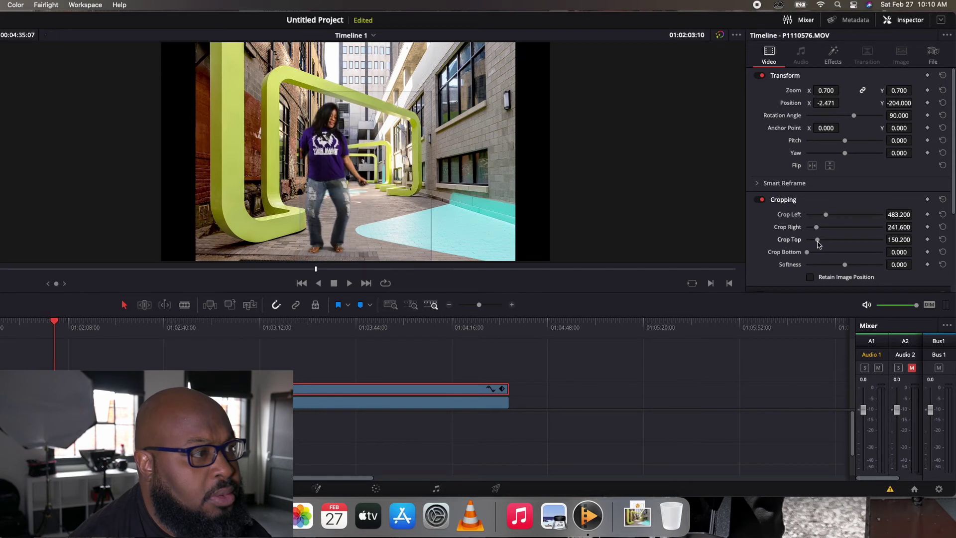
left_click_drag(819, 244, 806, 248)
key("space")
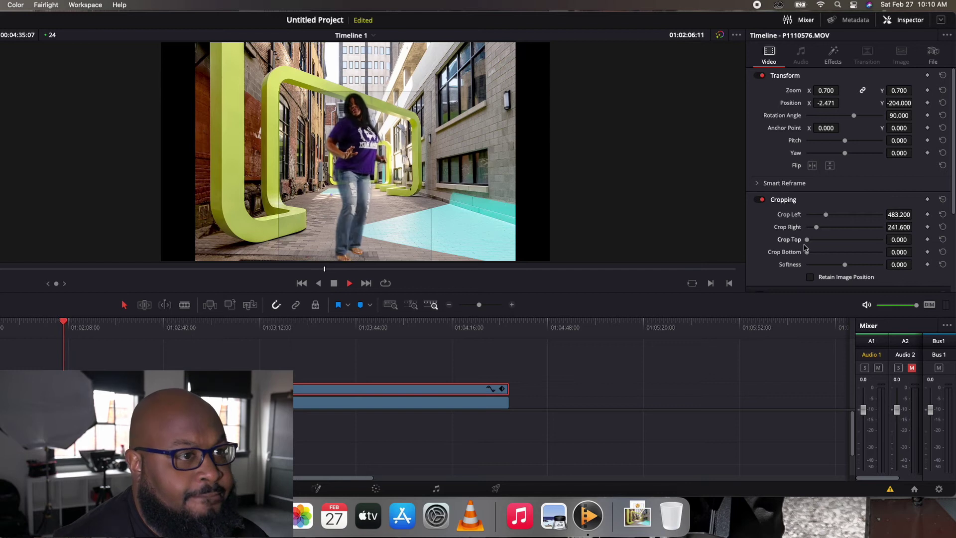
key("space")
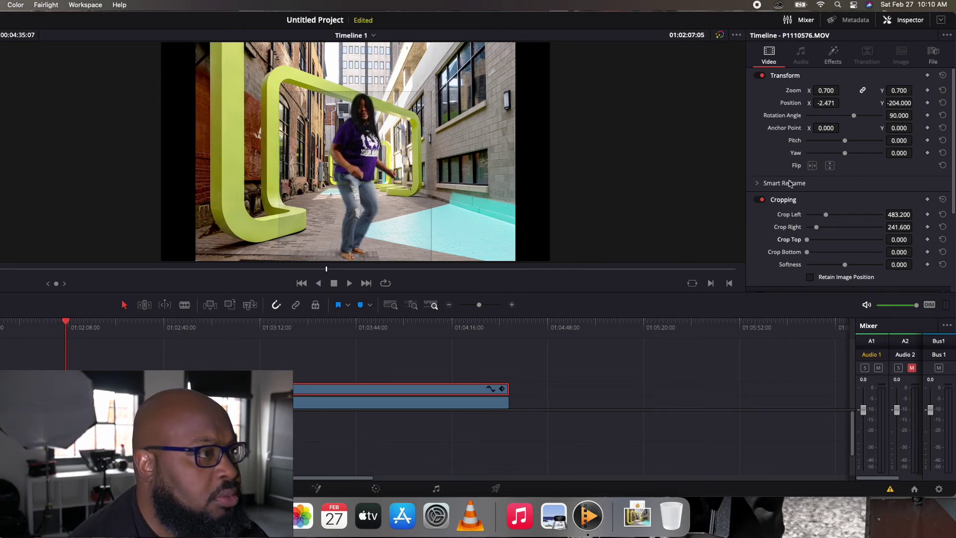
left_click(827, 56)
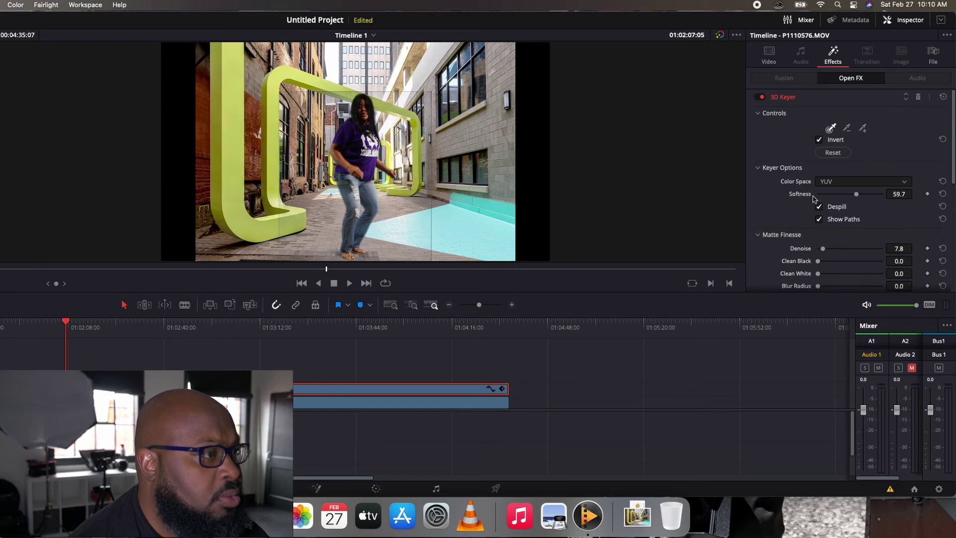
- Set the 3D Keyer colour space to HSL, drop Softness to 27.1, and enable Show Paths
left_click(905, 182)
left_click(874, 205)
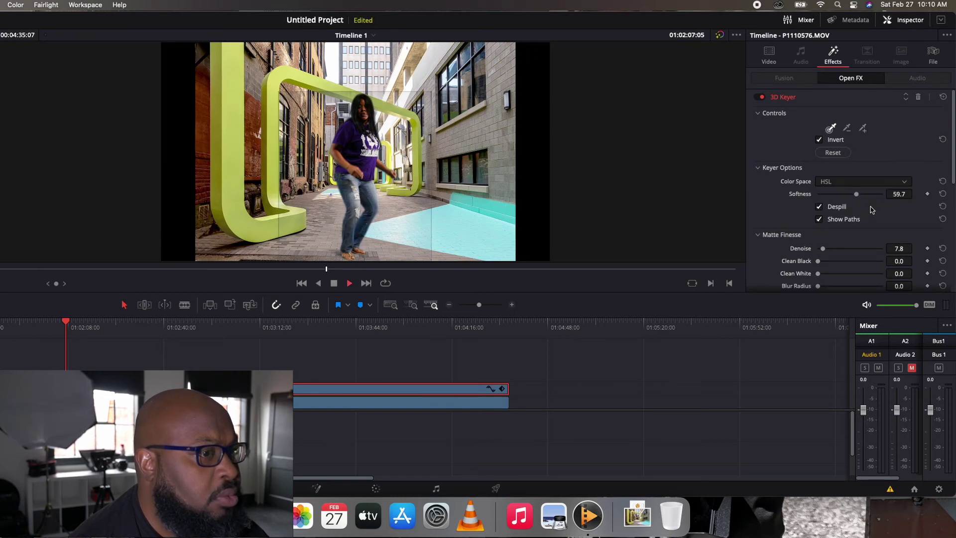
key("space")
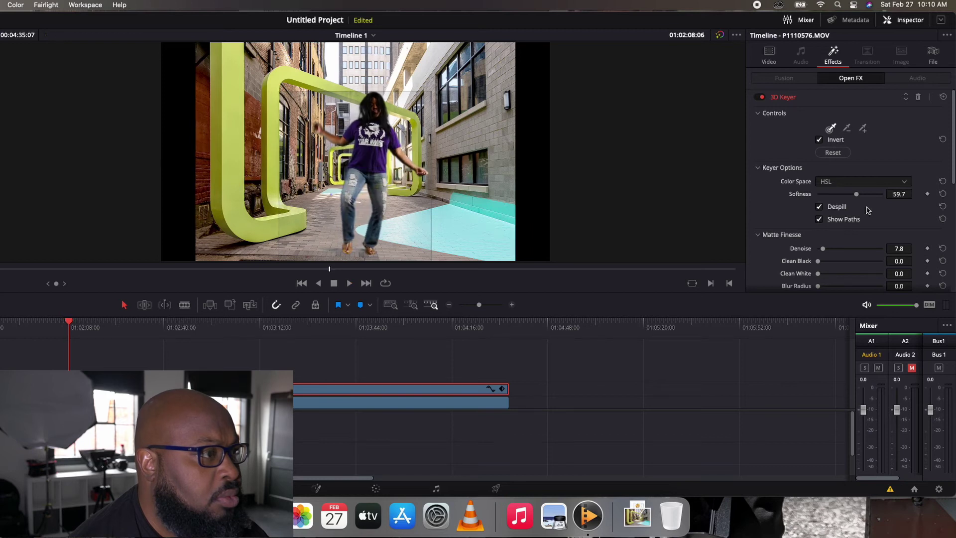
left_click_drag(856, 197, 836, 200)
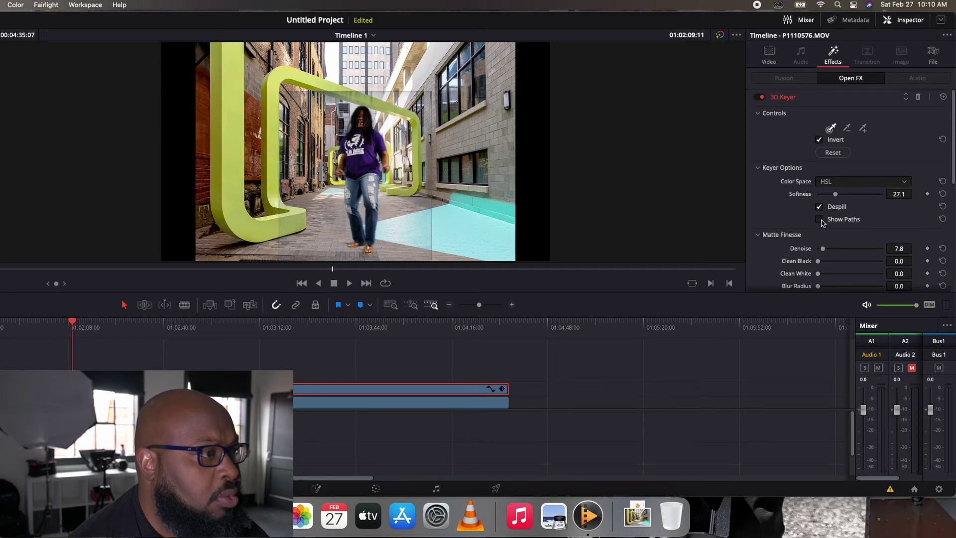
left_click(819, 219)
scroll(777, 228, "down", 5)
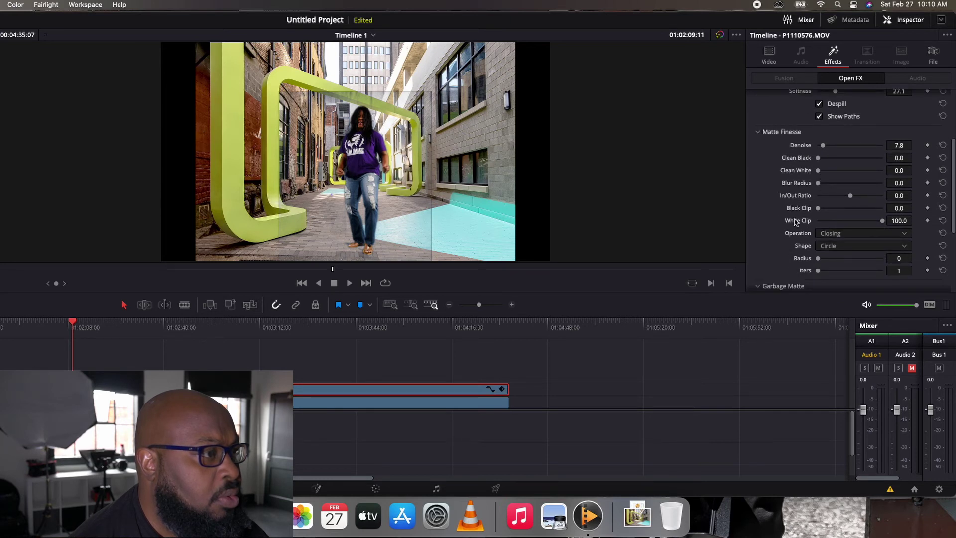
scroll(793, 221, "down", 4)
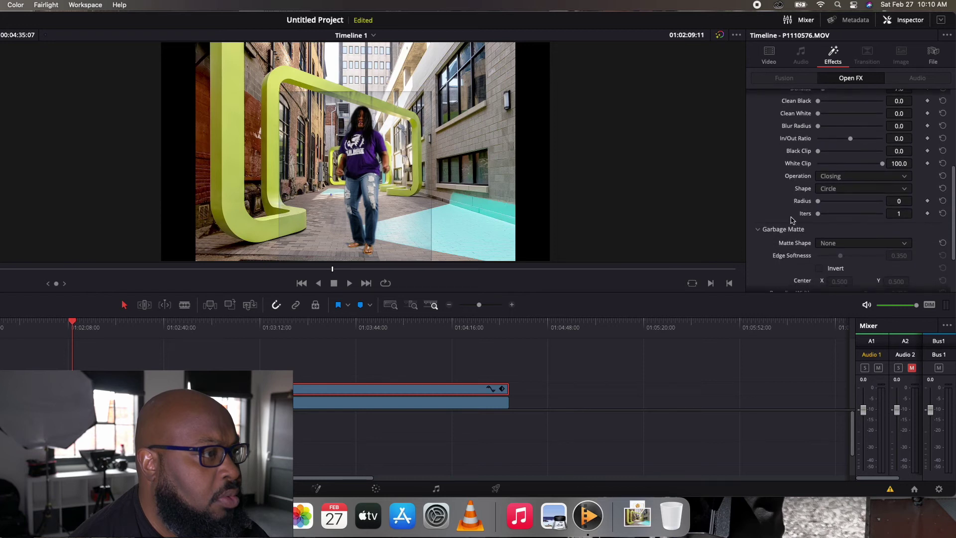
scroll(791, 217, "down", 3)
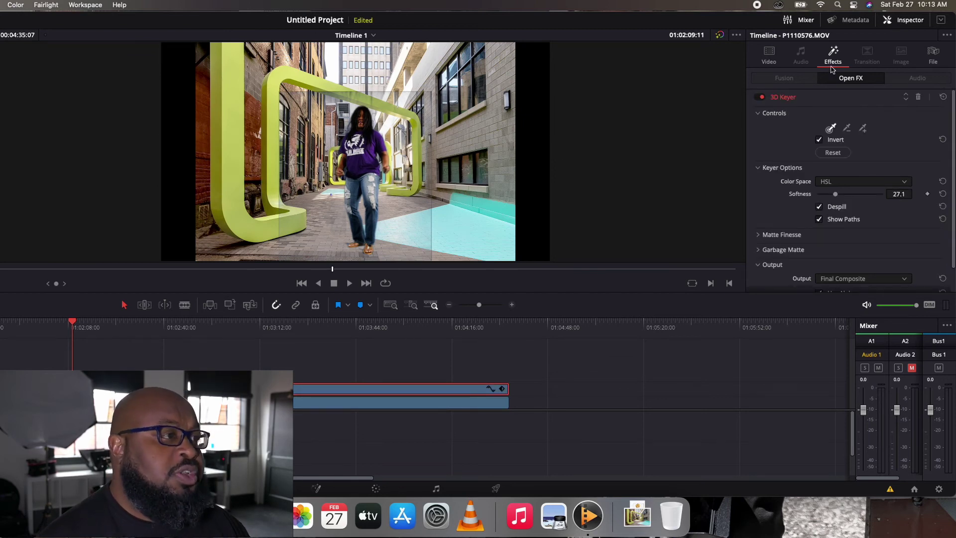
- Collapse the 3D Keyer and set the Transform effect's Zoom to 0.919
left_click(792, 100)
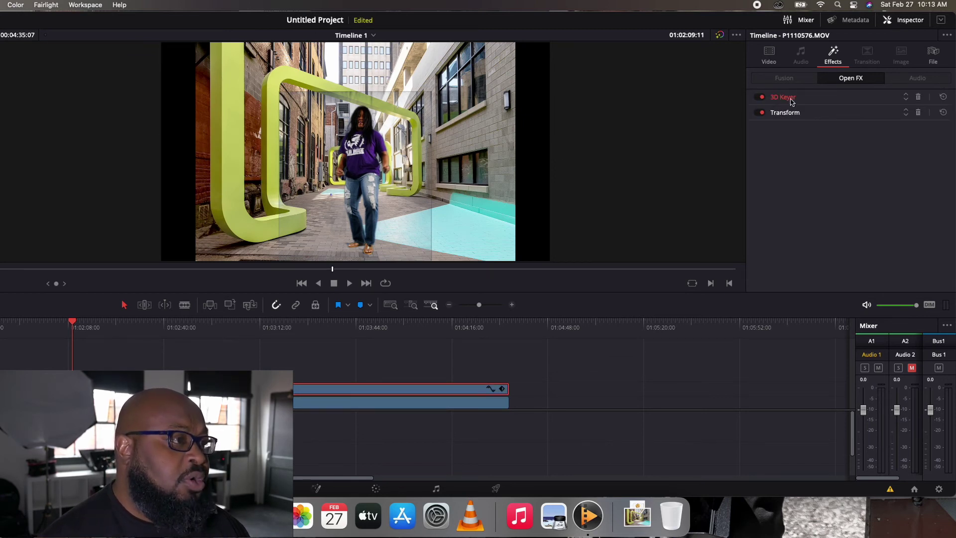
left_click(807, 114)
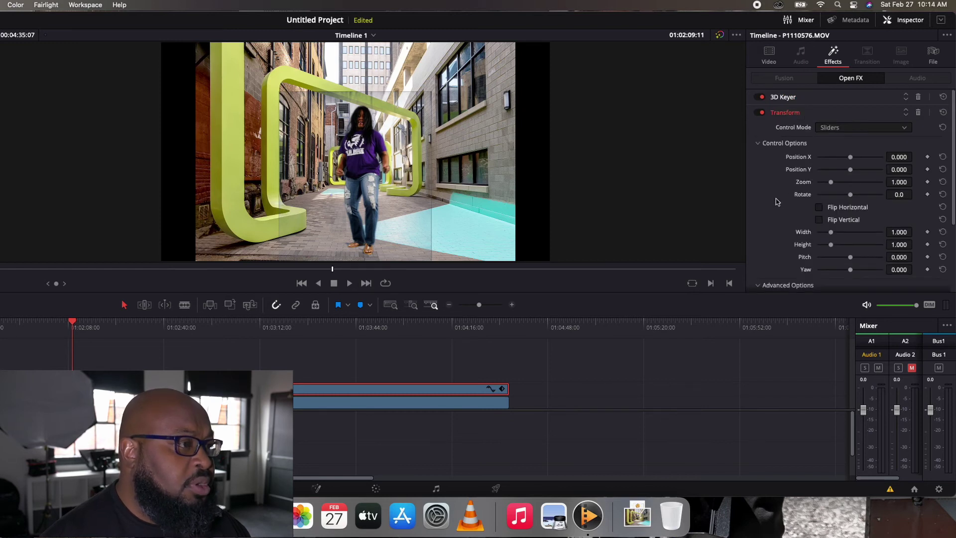
scroll(776, 202, "down", 1)
mouse_move(835, 170)
left_mouse_down()
mouse_move(842, 170)
mouse_move(830, 174)
left_mouse_up()
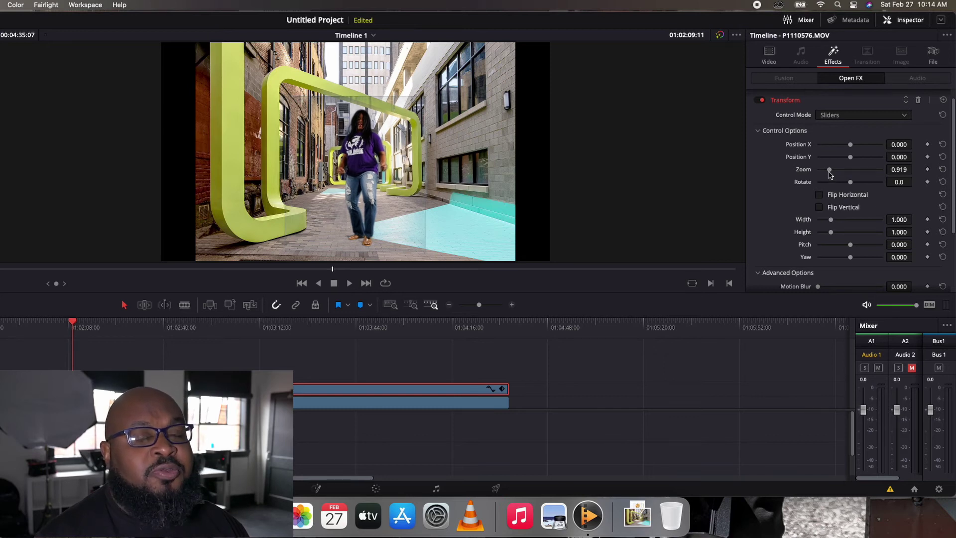
- Enlarge the clip's own Video Transform Zoom to 0.770
left_click(775, 62)
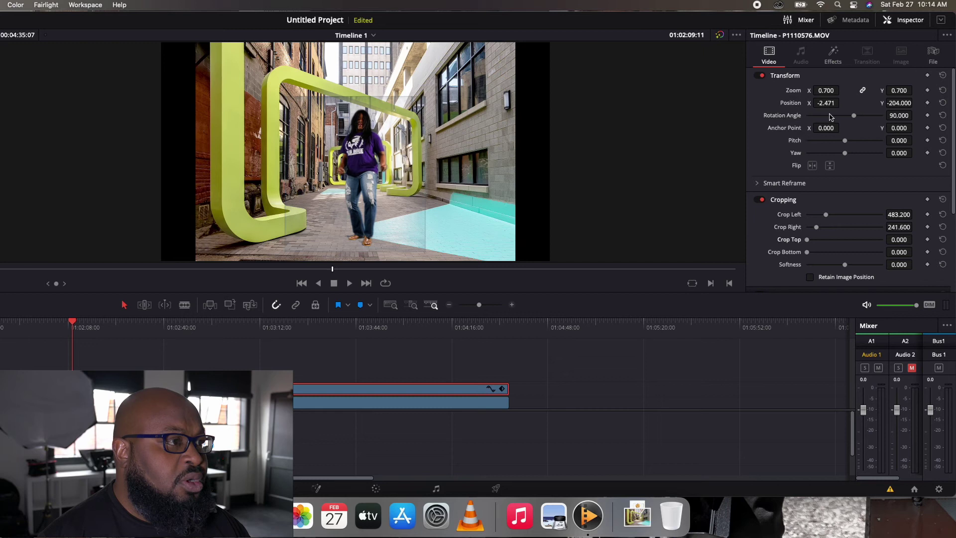
left_click_drag(825, 91, 842, 89)
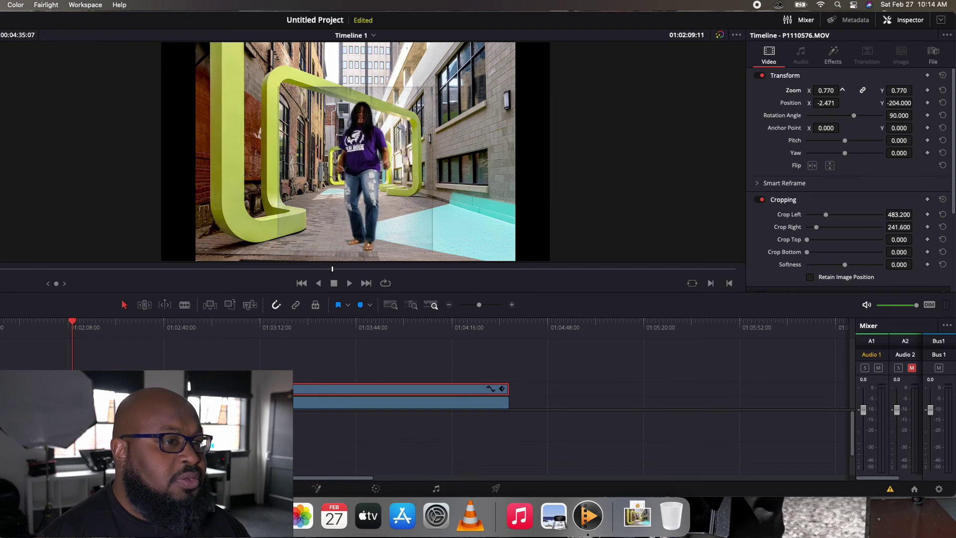
left_click(833, 60)
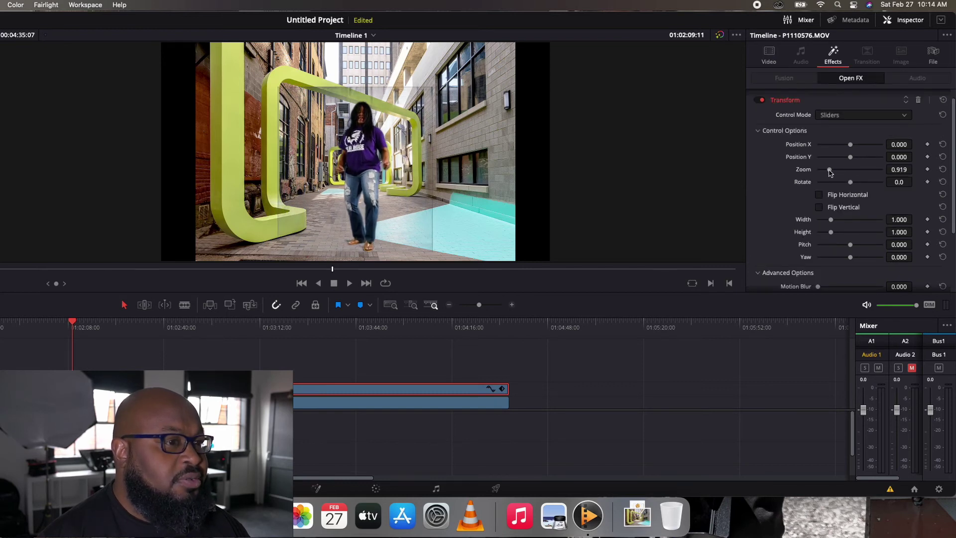
- Raise the Transform effect's Zoom to 0.978, keeping Control Mode on Sliders
mouse_move(829, 169)
left_mouse_down()
mouse_move(838, 169)
mouse_move(817, 171)
mouse_move(831, 174)
left_mouse_up()
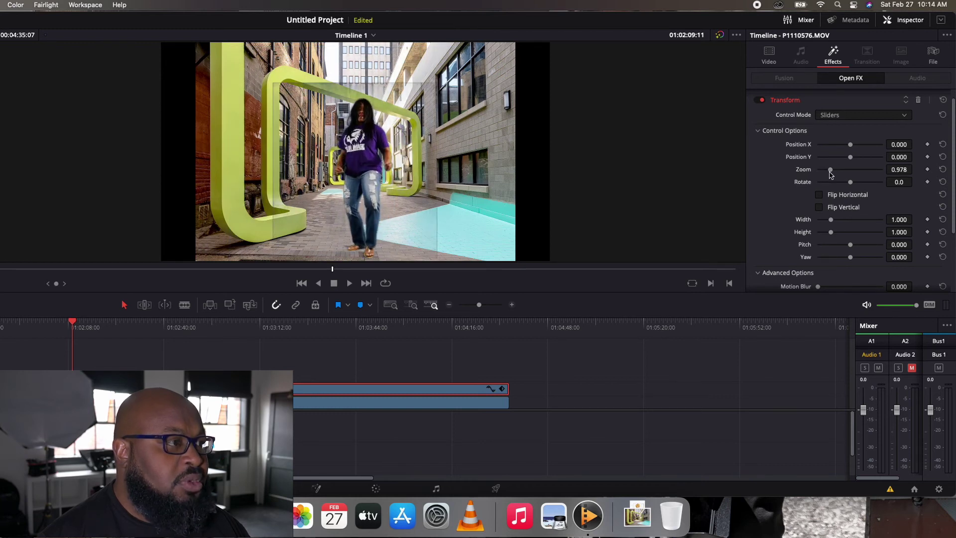
left_click(859, 116)
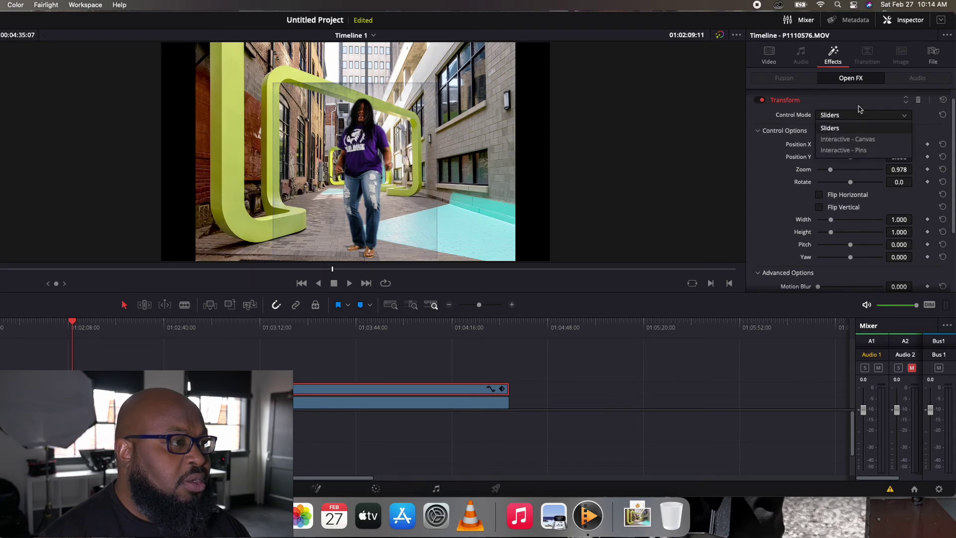
left_click(858, 110)
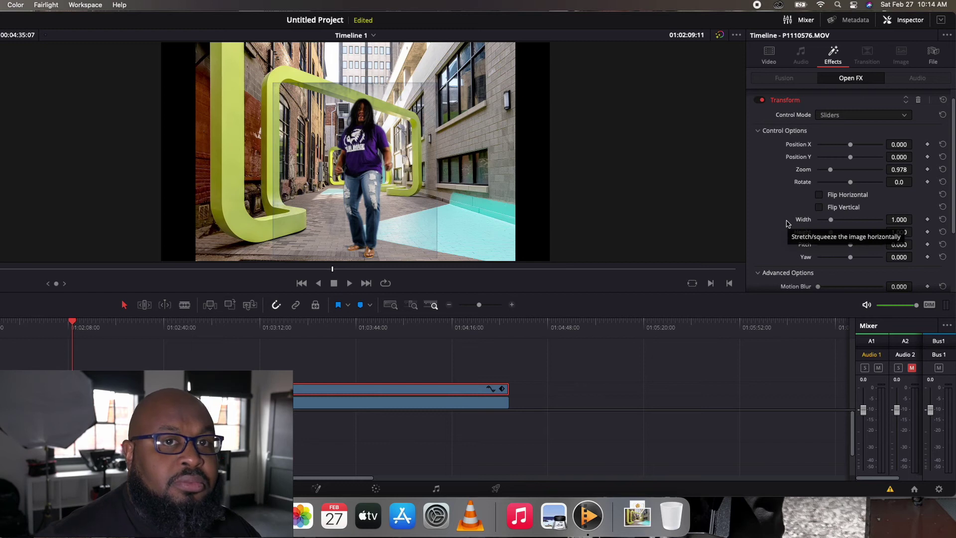
scroll(788, 224, "down", 5)
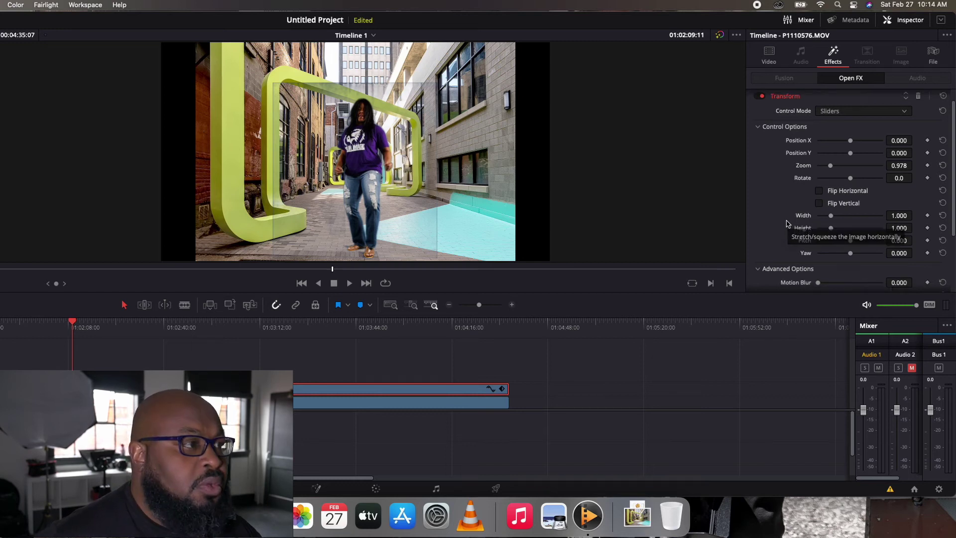
scroll(787, 223, "down", 1)
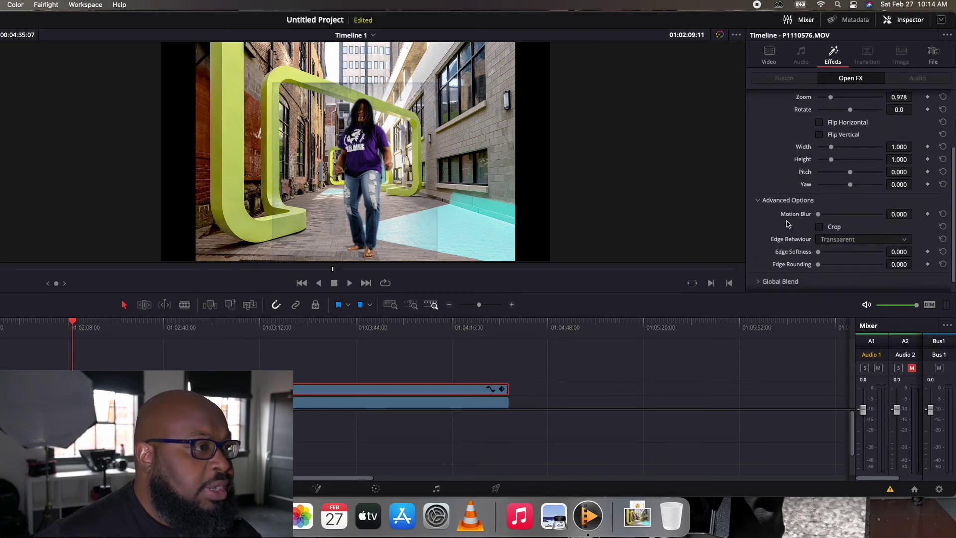
scroll(787, 223, "down", 1)
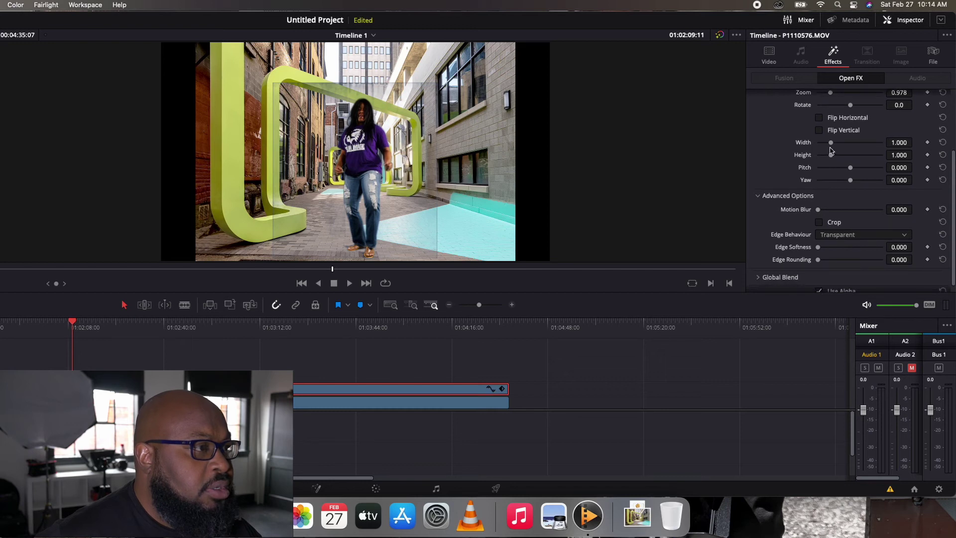
scroll(787, 187, "down", 1)
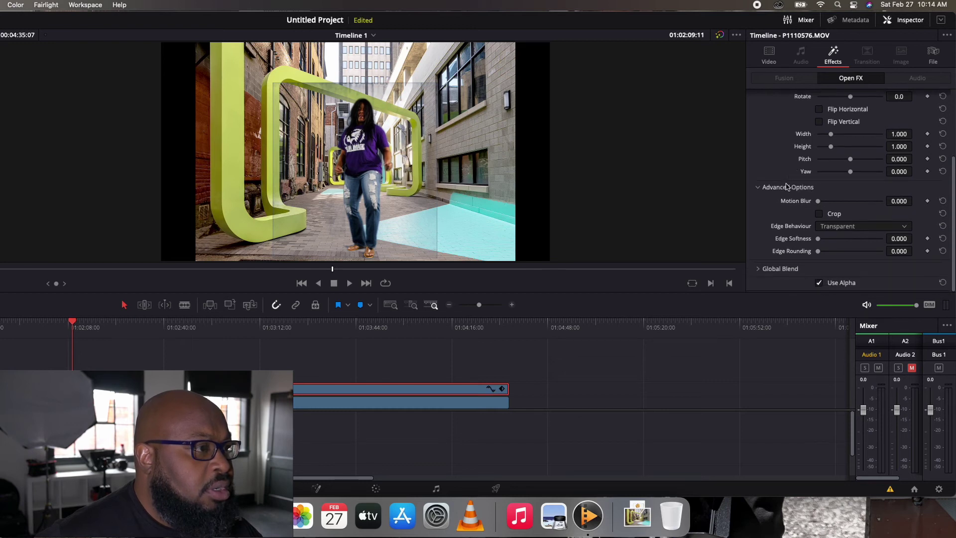
- Set the Transform effect's Motion Blur to 0.047 and Edge Behaviour to Reflect, with Crop off
mouse_move(814, 201)
left_mouse_down()
mouse_move(829, 201)
mouse_move(822, 204)
left_mouse_up()
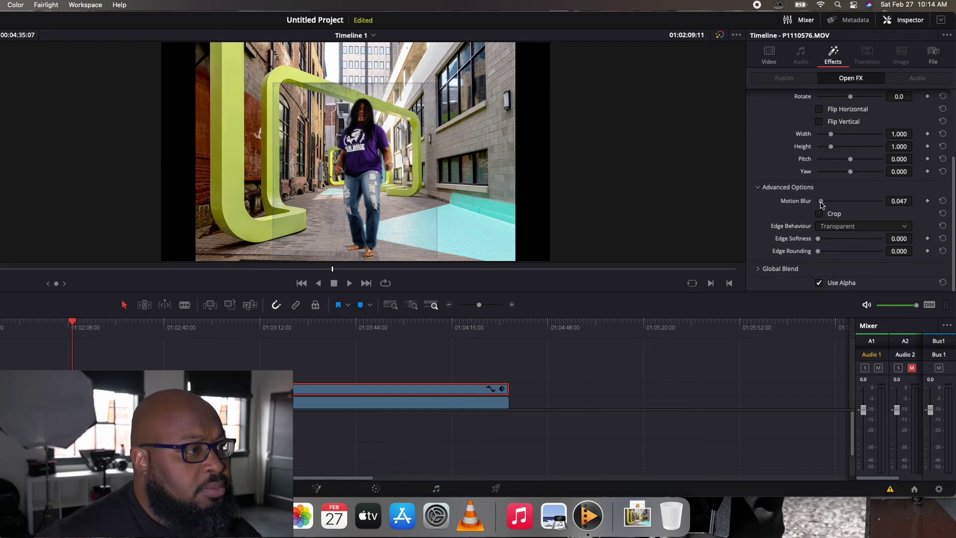
left_click(819, 214)
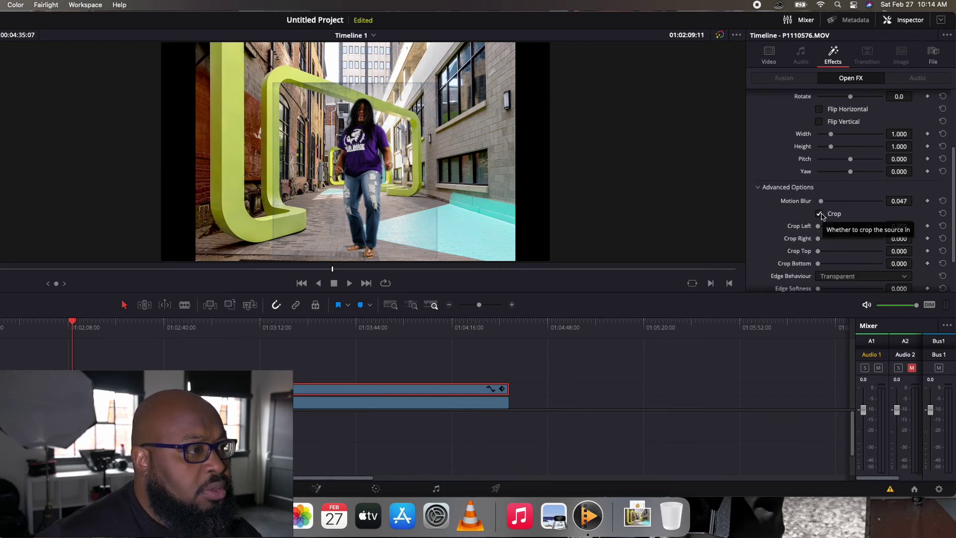
left_click(819, 214)
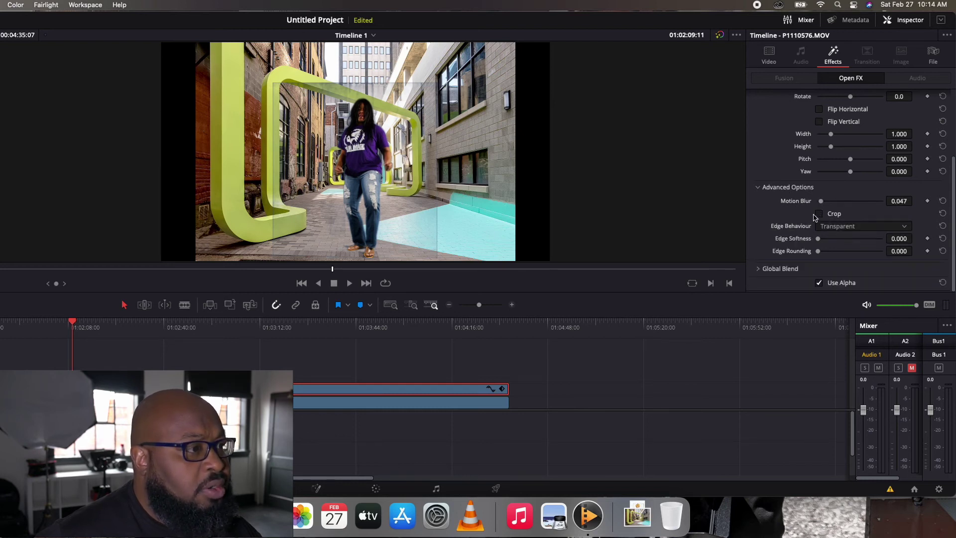
left_click(850, 228)
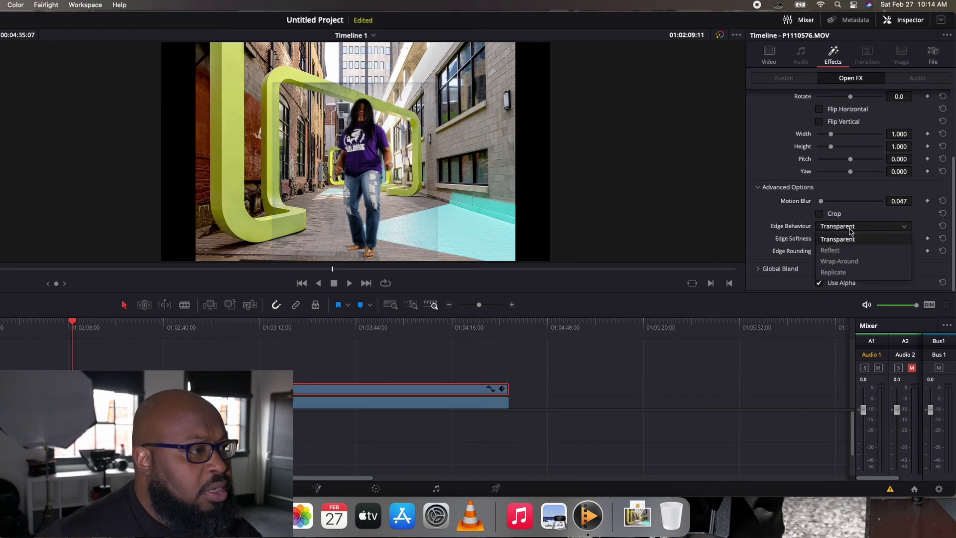
left_click(845, 252)
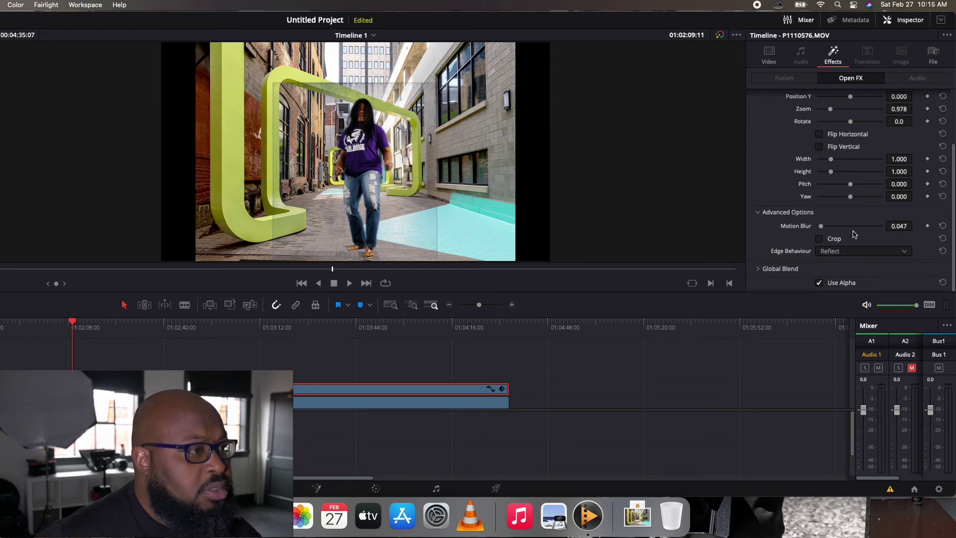
left_click(758, 269)
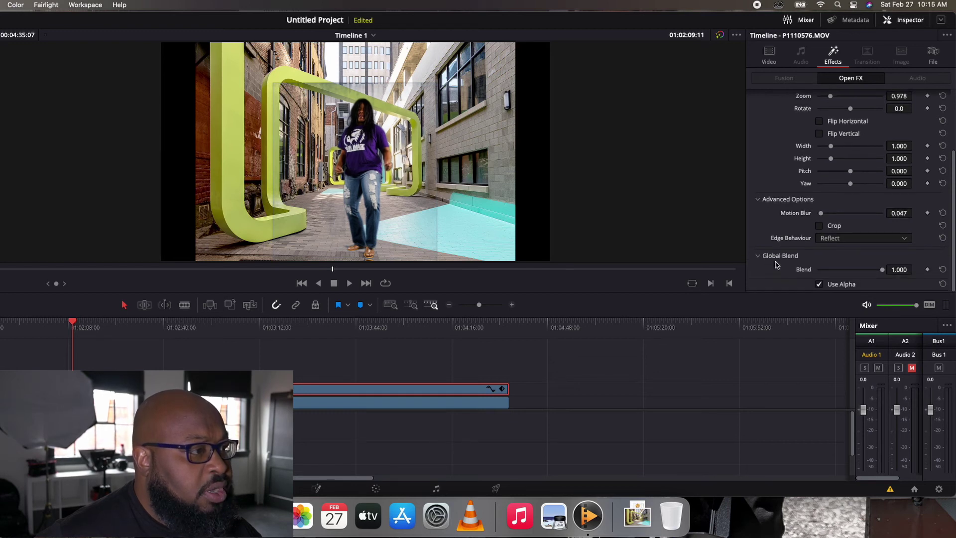
scroll(795, 247, "up", 5)
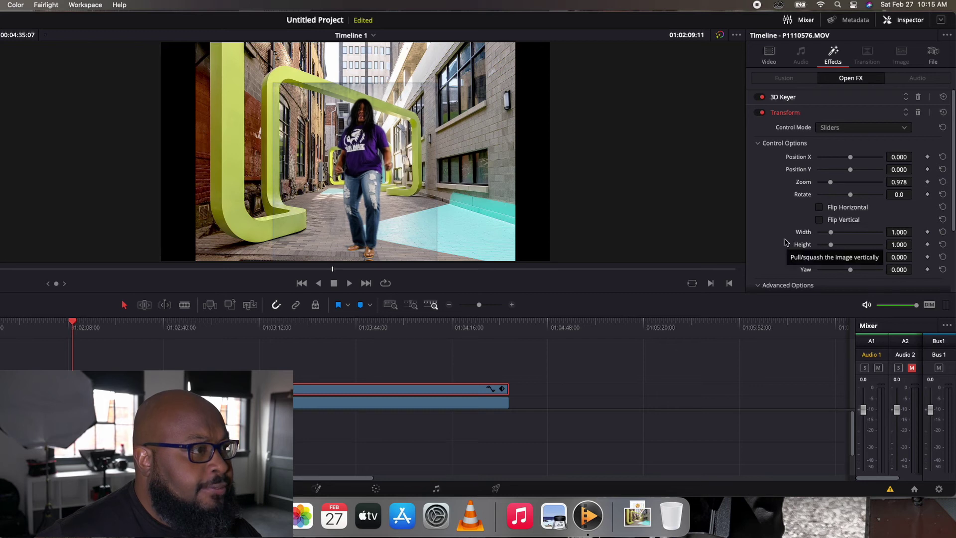
scroll(785, 243, "down", 5)
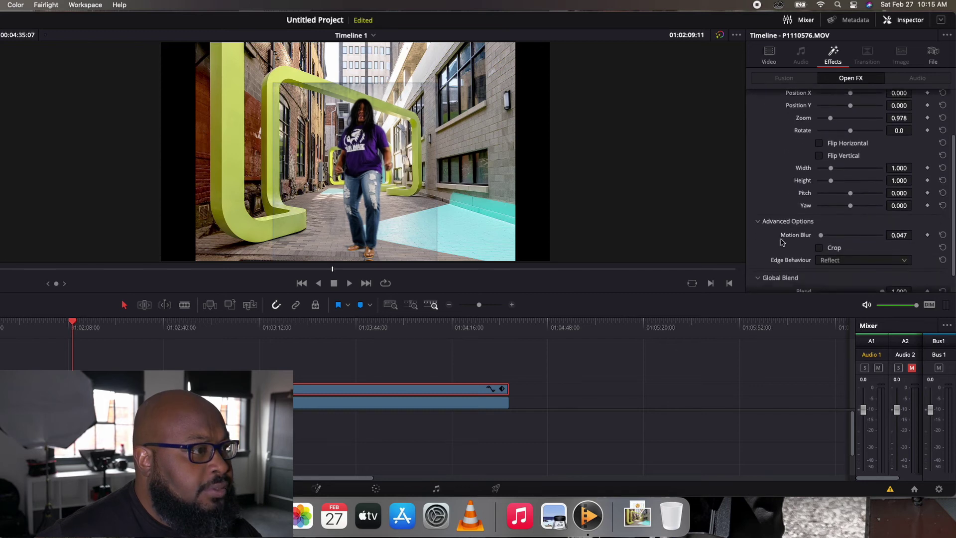
scroll(783, 242, "down", 2)
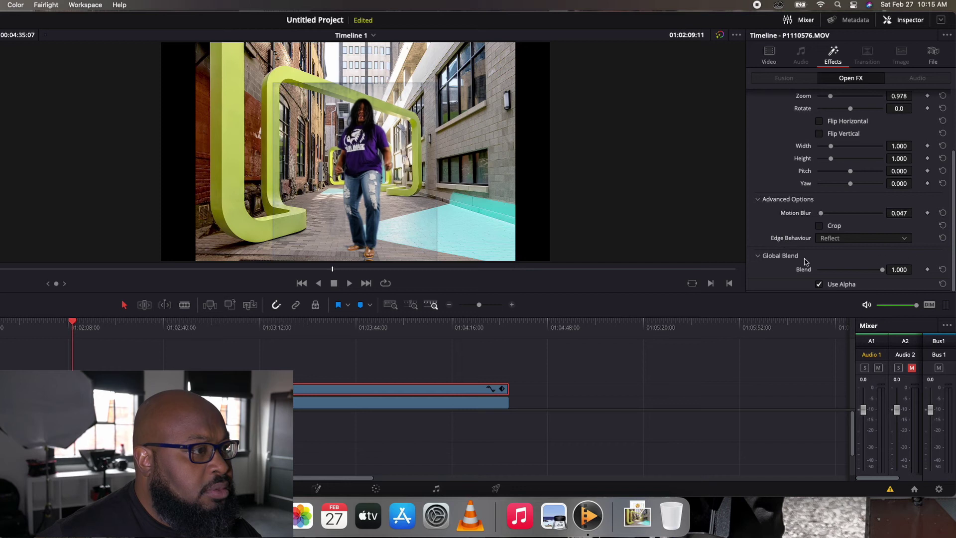
scroll(781, 260, "up", 6)
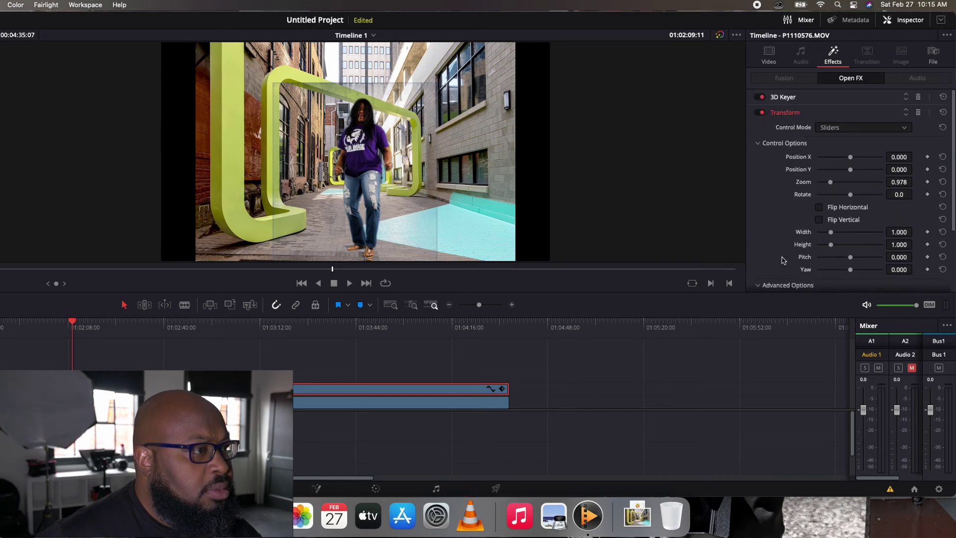
scroll(783, 260, "down", 4)
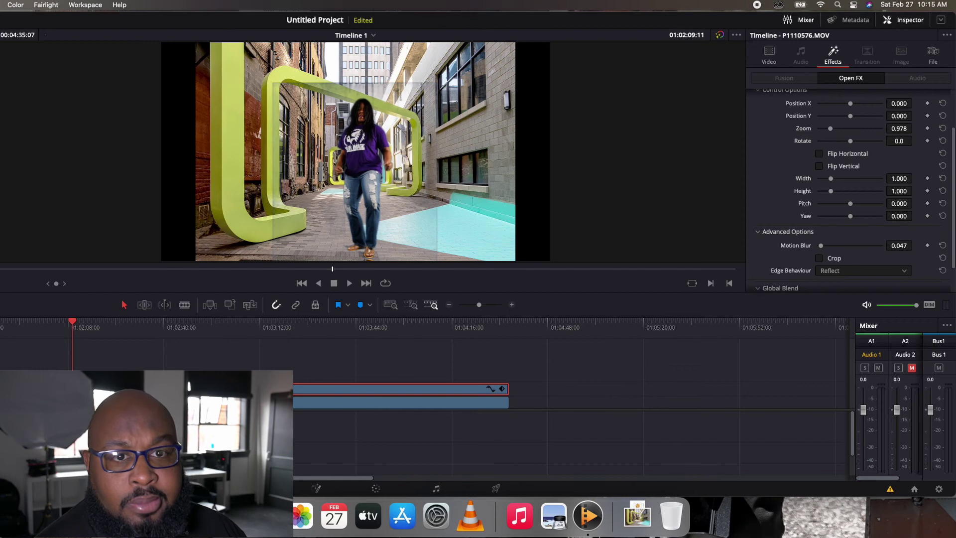
- Toggle the viewer bypass to compare with the source, then show the clip's Video inspector
key("shift+d")
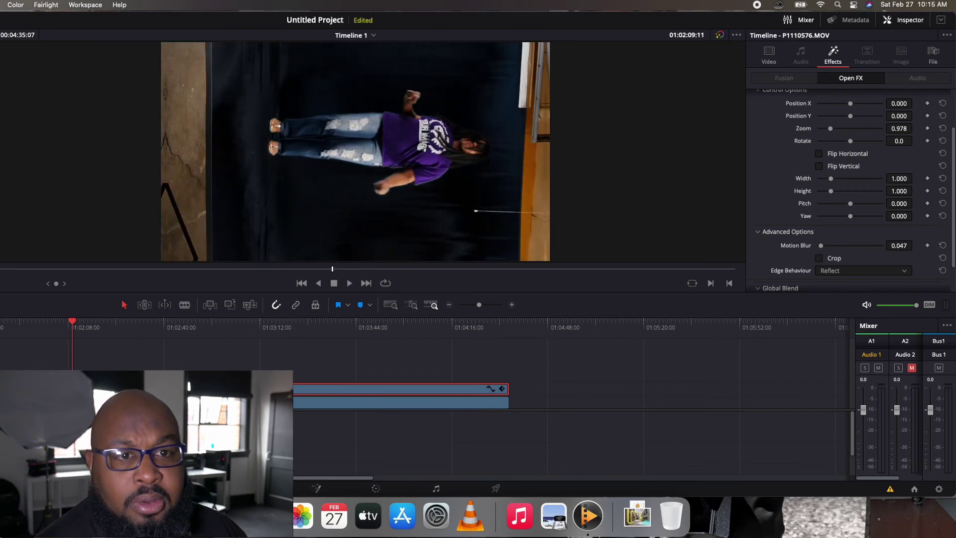
key("shift+d")
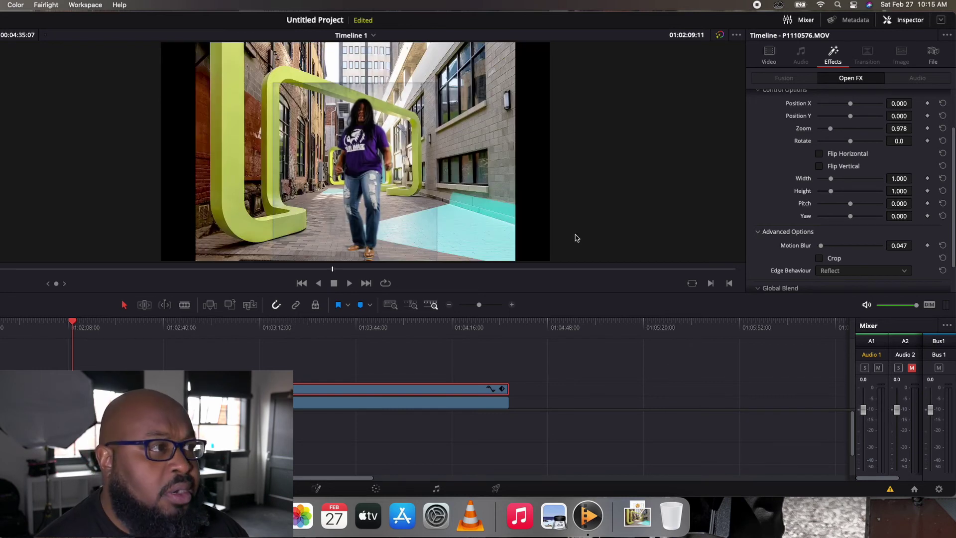
left_click(770, 56)
scroll(765, 170, "down", 5)
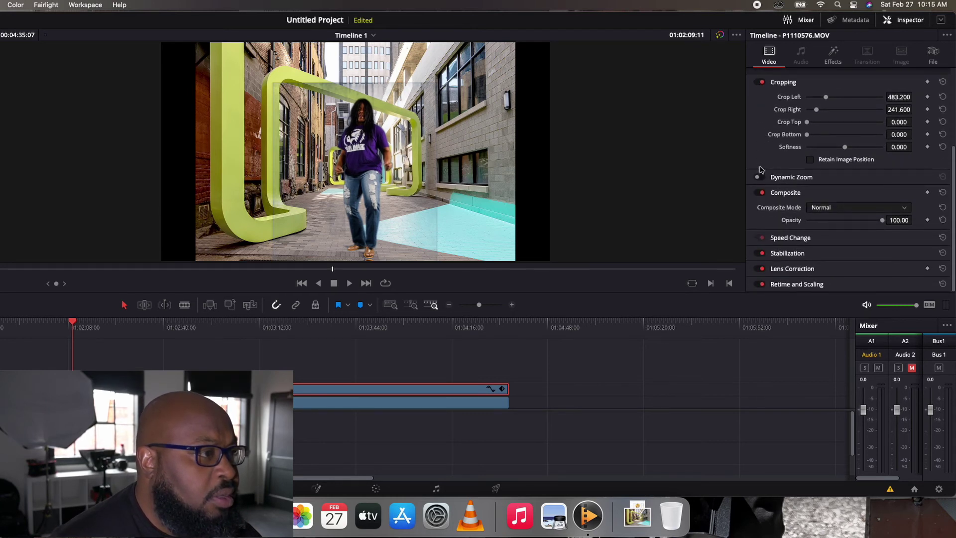
scroll(762, 160, "up", 4)
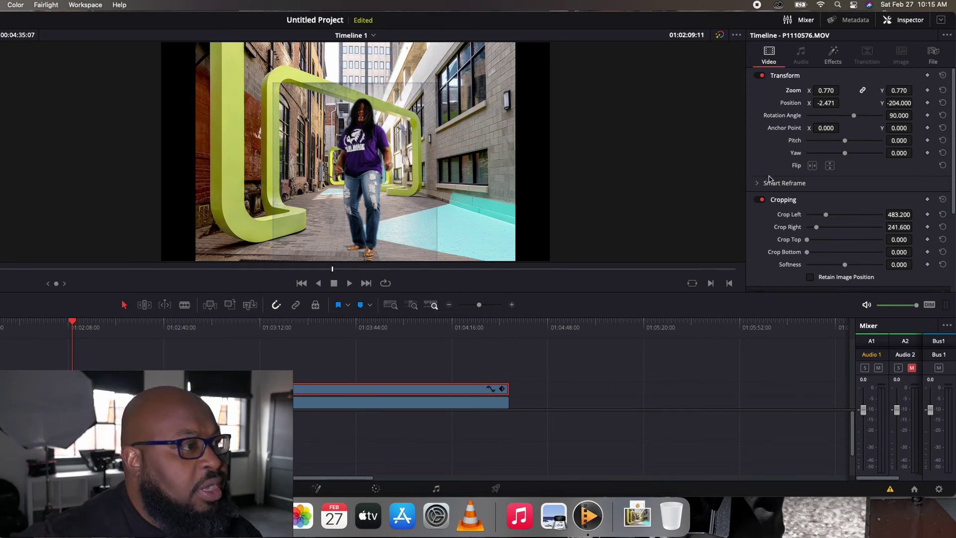
- Expand the Smart Reframe and Speed Change sections
left_click(757, 184)
scroll(757, 184, "down", 2)
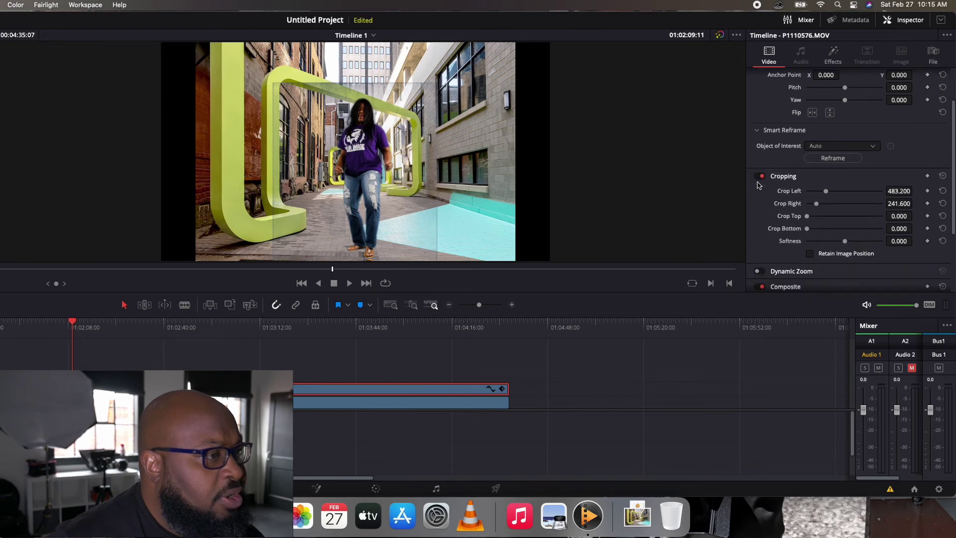
scroll(758, 185, "down", 3)
scroll(758, 185, "down", 2)
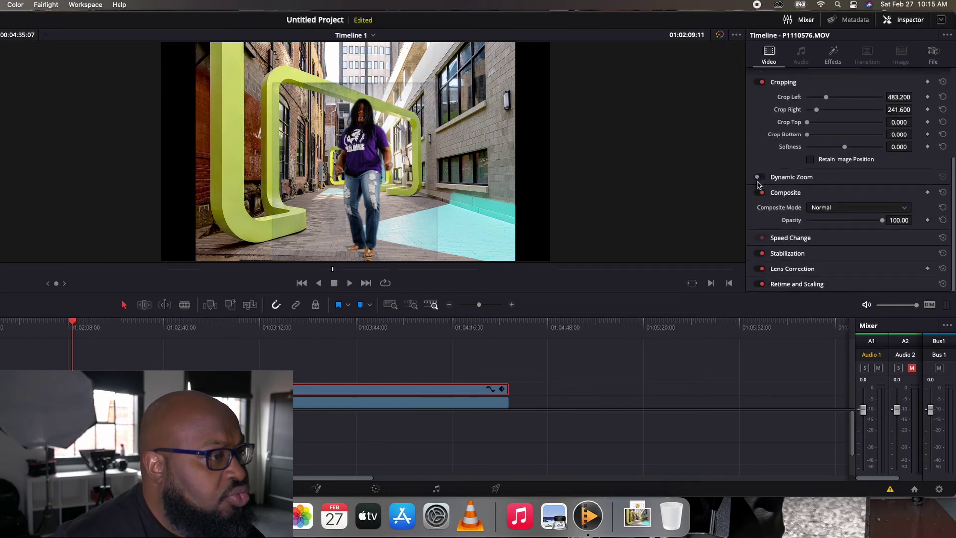
left_click(793, 239)
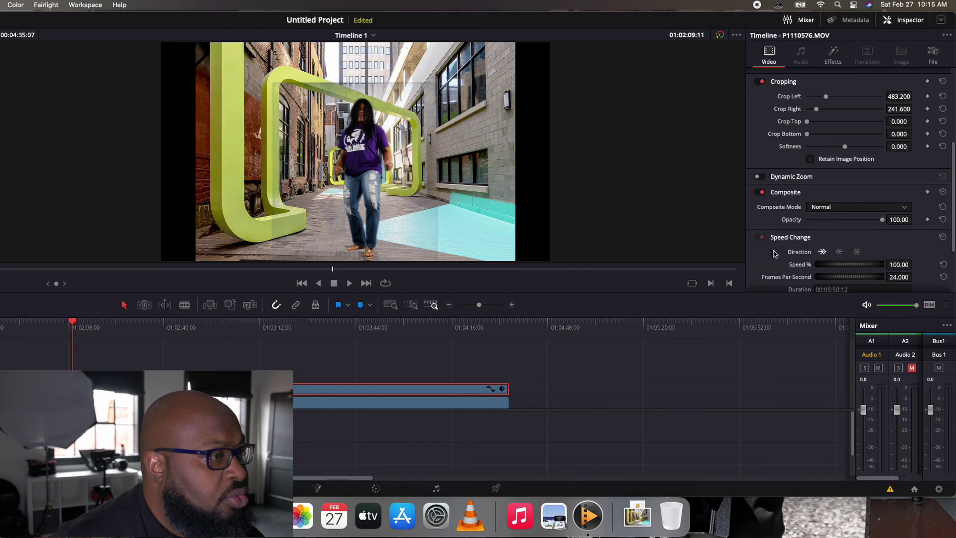
- Collapse Composite, preview the clip in reverse, then set it back to forward playback
scroll(774, 254, "down", 2)
scroll(775, 254, "down", 1)
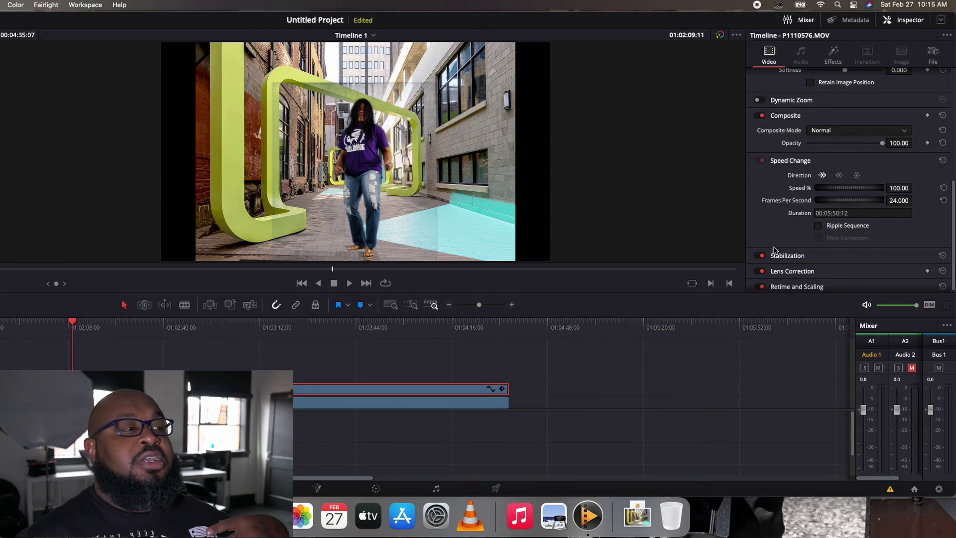
left_click(792, 116)
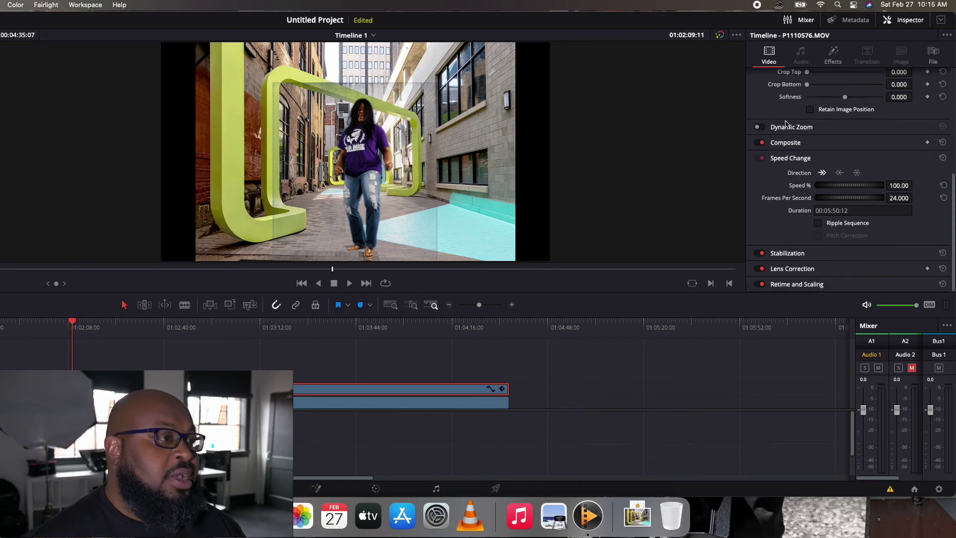
left_click(782, 160)
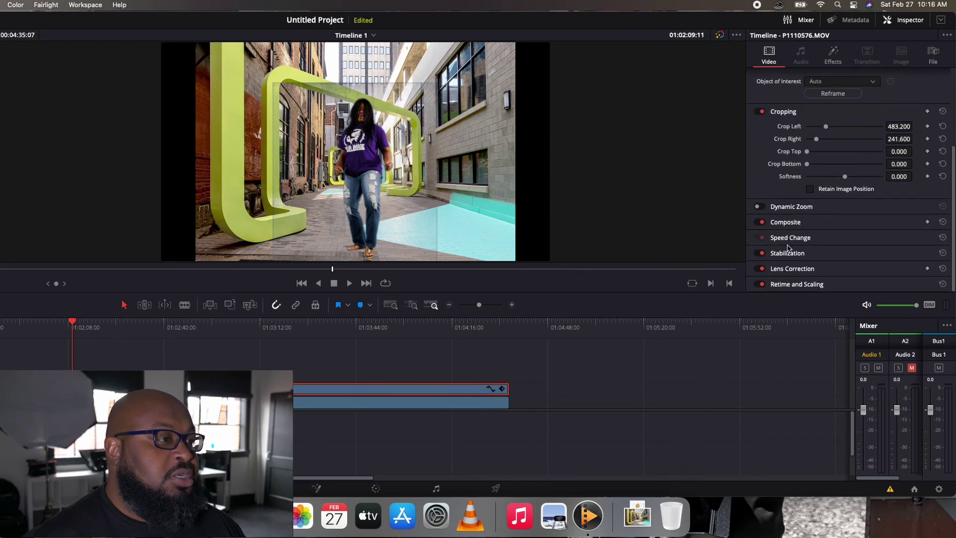
left_click(785, 238)
scroll(767, 244, "down", 4)
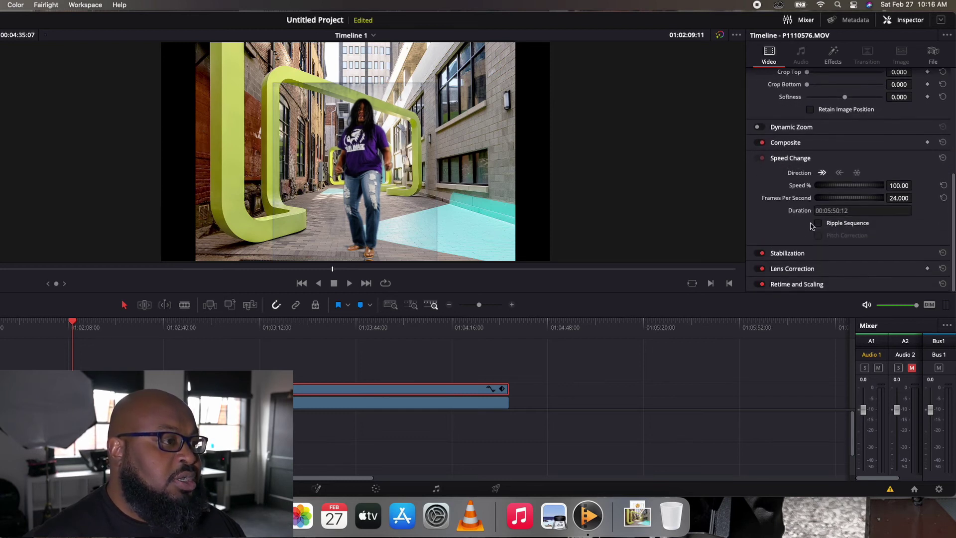
left_click(839, 173)
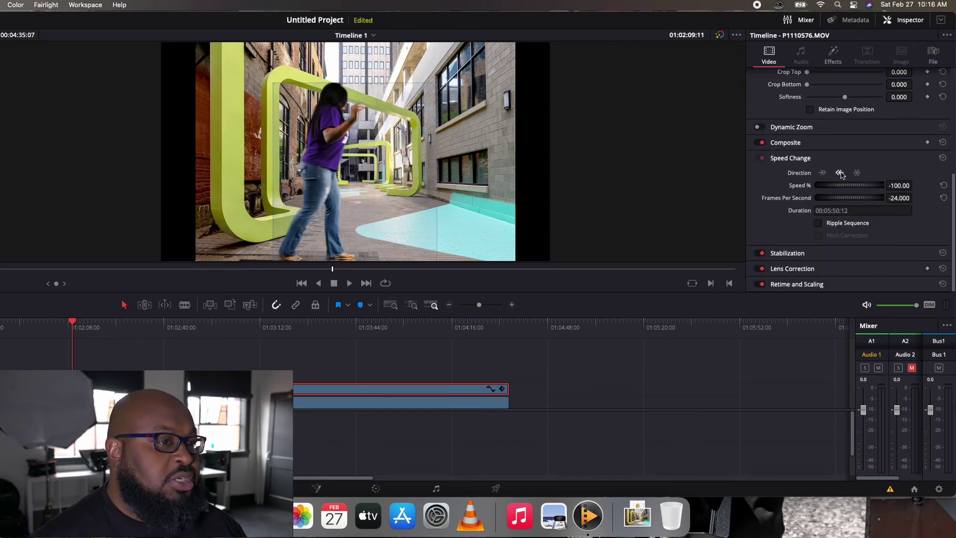
key("space")
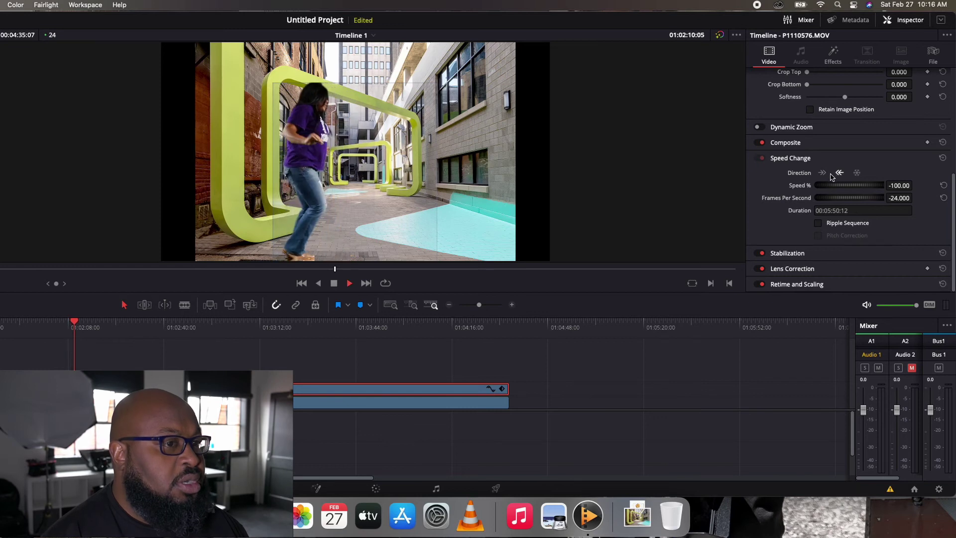
left_click(823, 173)
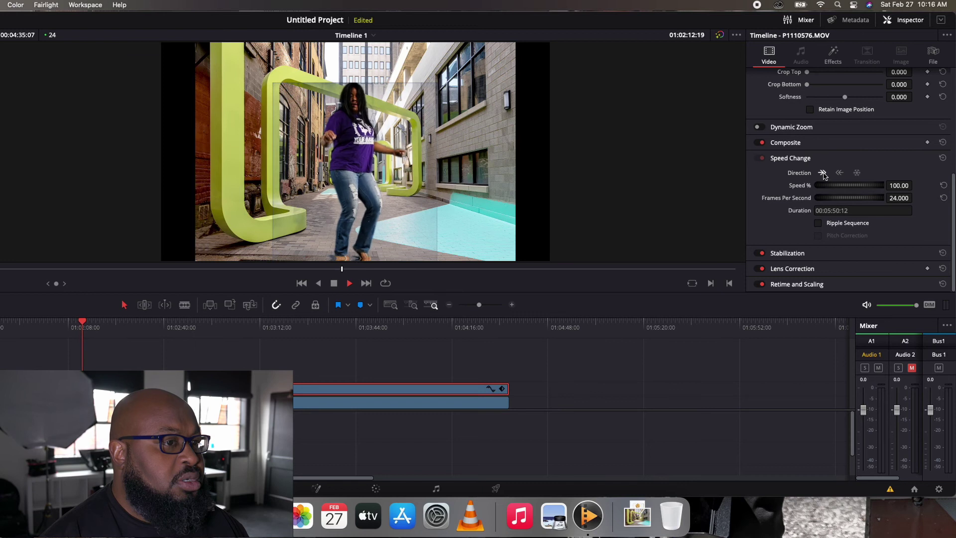
key("space")
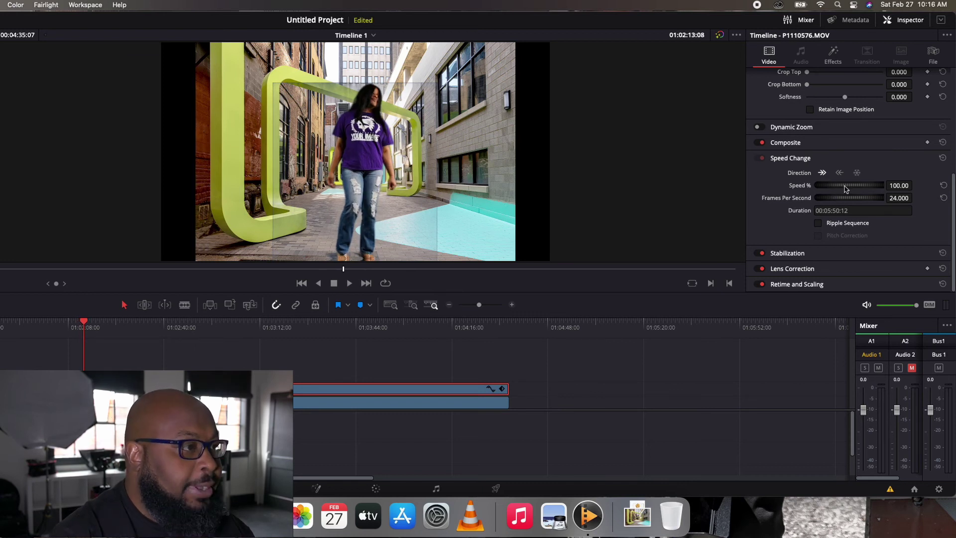
- Speed the clip up to 132.67% at 31.840 fps and preview it
left_click_drag(845, 188, 878, 187)
key("space")
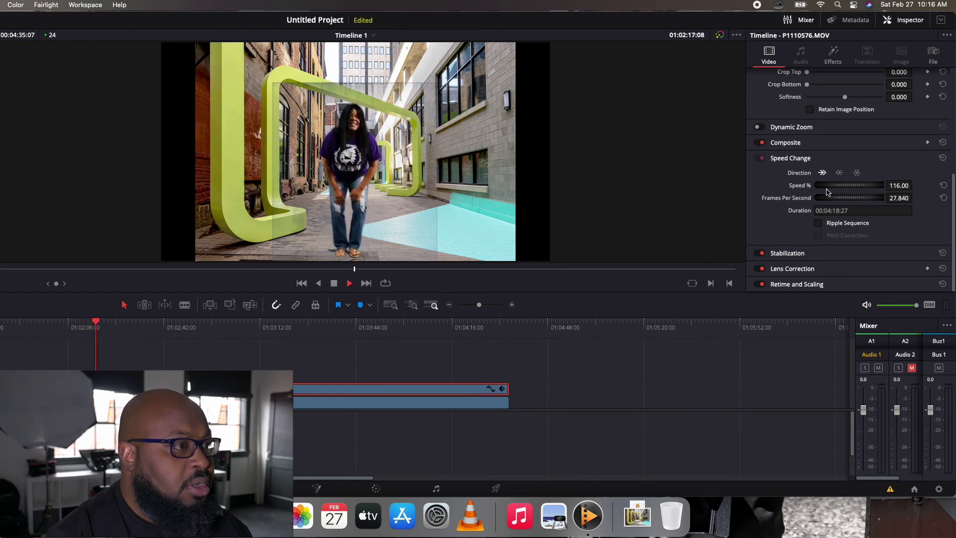
key("space")
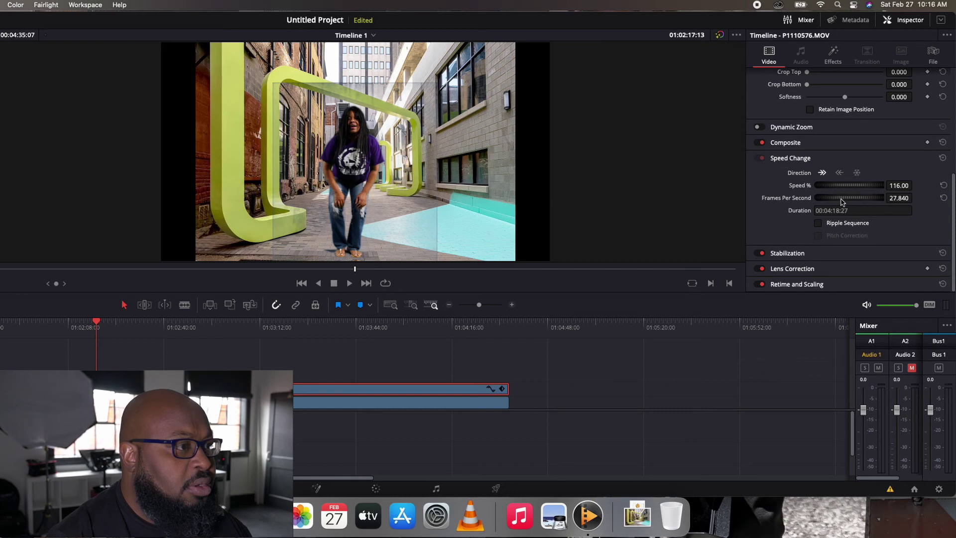
left_click_drag(842, 202, 858, 201)
key("space")
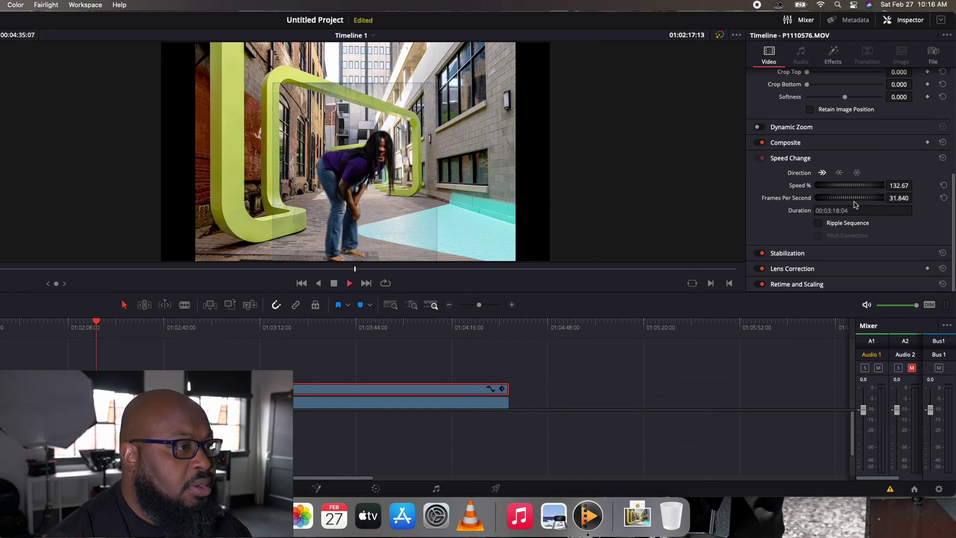
- Turn off Ripple Sequence and play the alley clip, stopping at 01:02:22:11
left_click(818, 224)
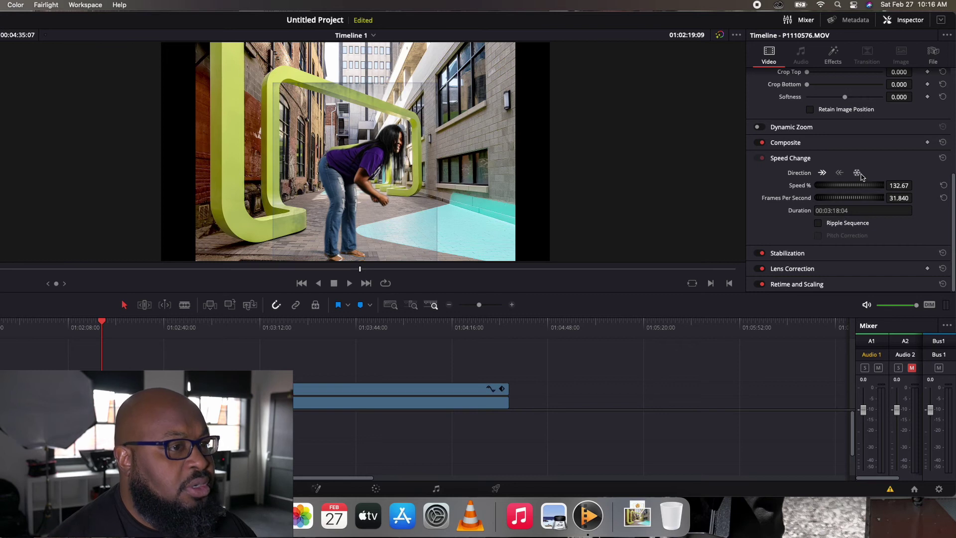
key("space")
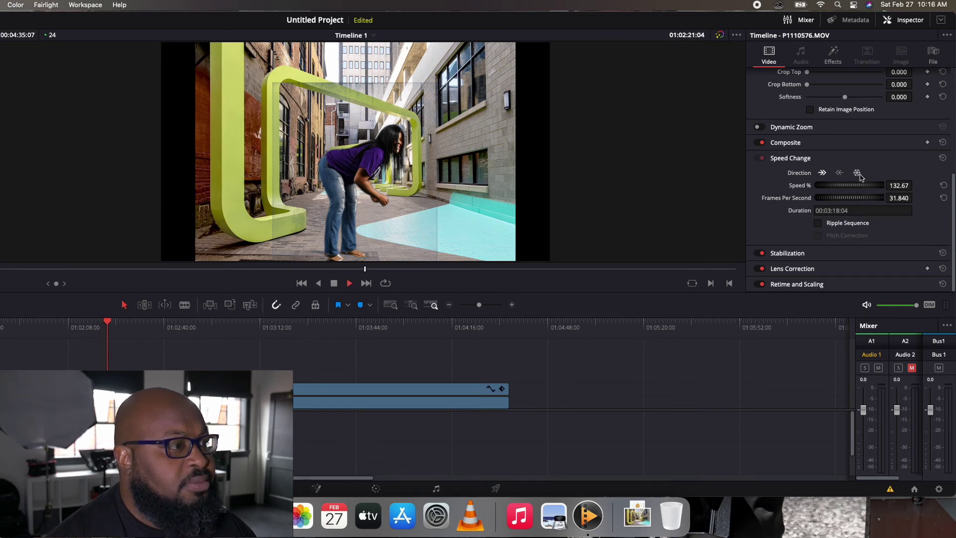
key("space")
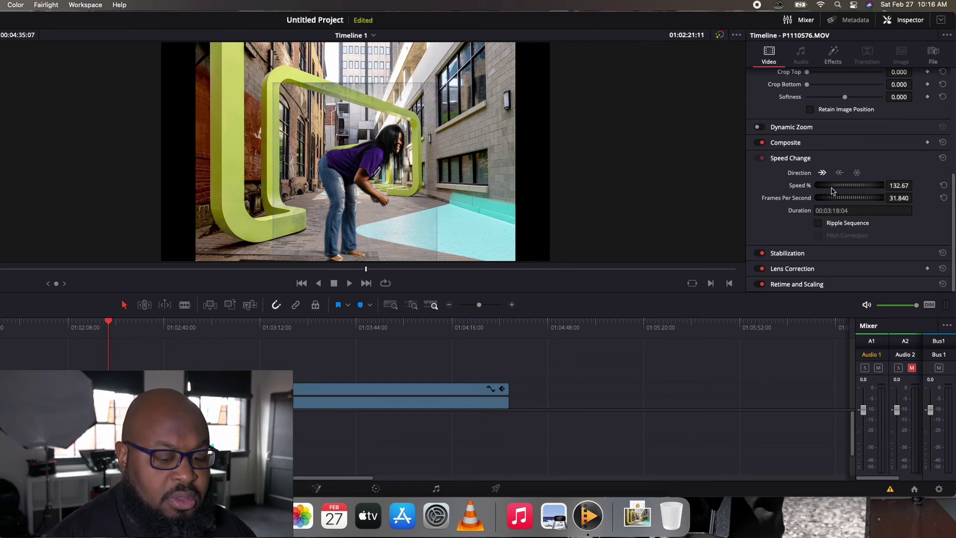
key("space")
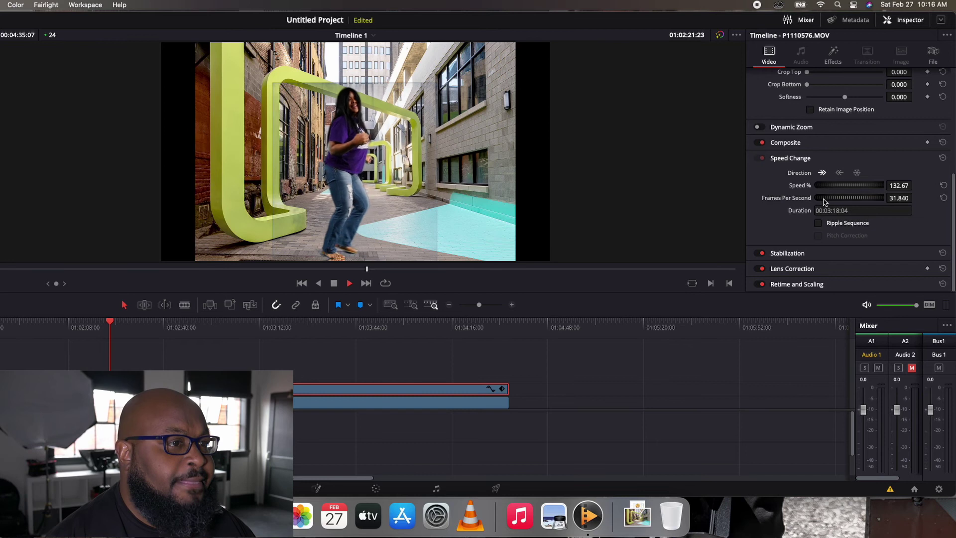
key("space")
- Select and delete both alley clips, then return near the start of gym clip P1102118.MOV
scroll(785, 187, "up", 1)
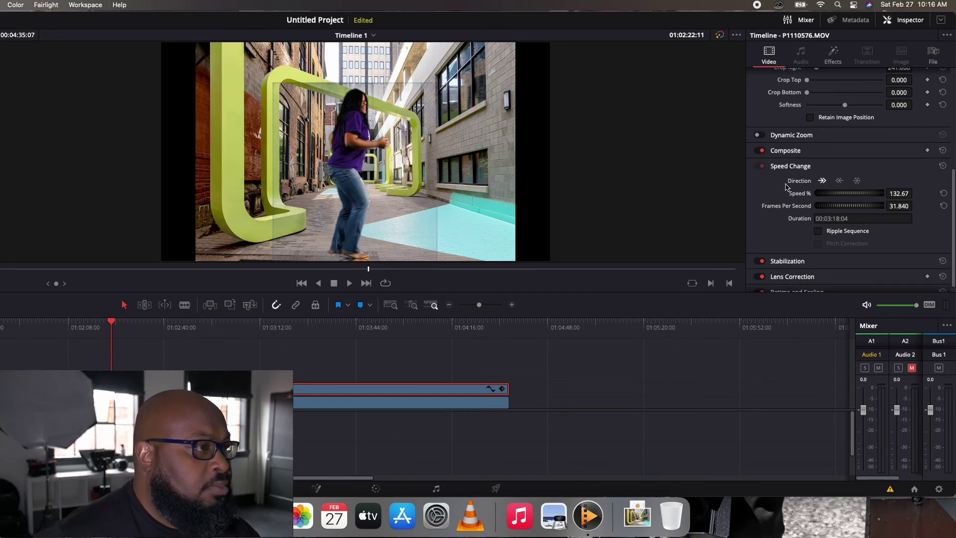
scroll(785, 187, "up", 10)
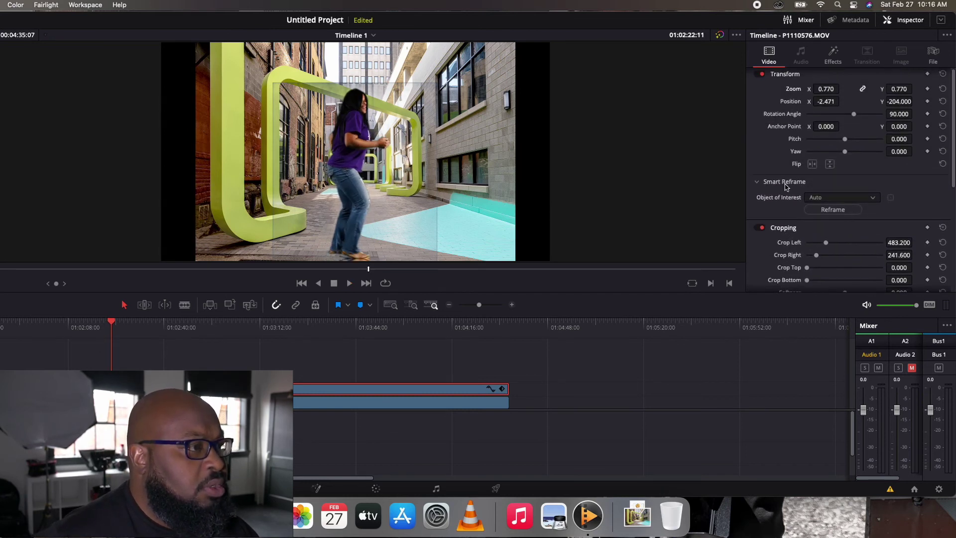
scroll(785, 187, "up", 1)
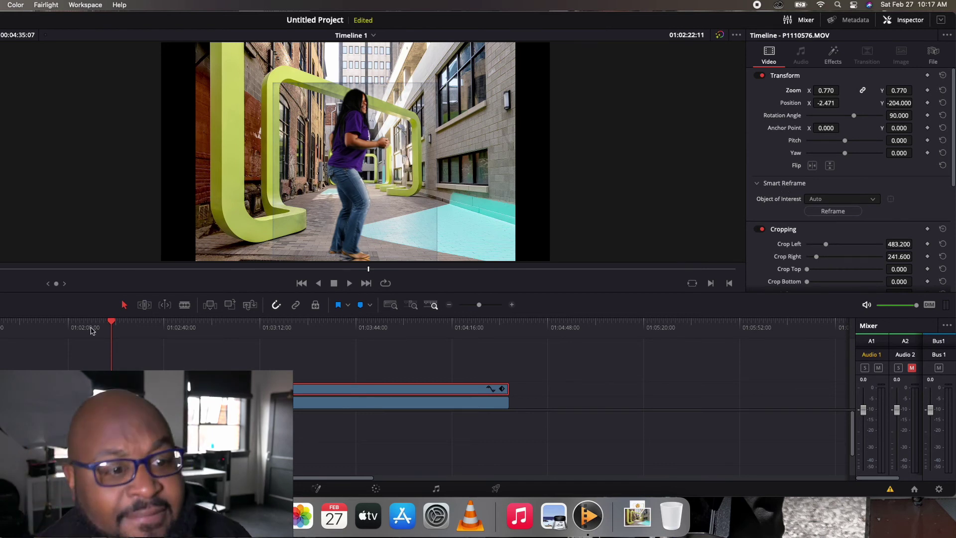
key("super+a")
key("BackSpace")
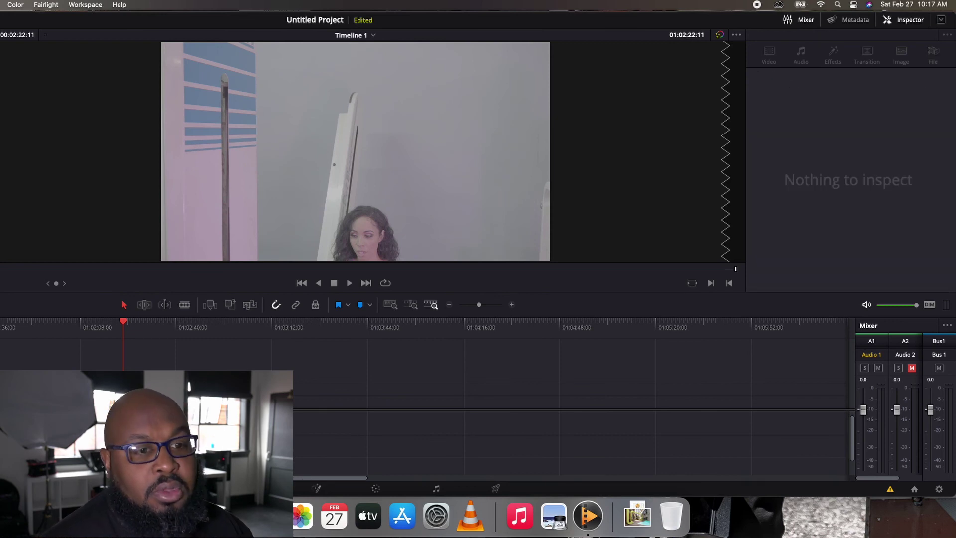
left_click(67, 329)
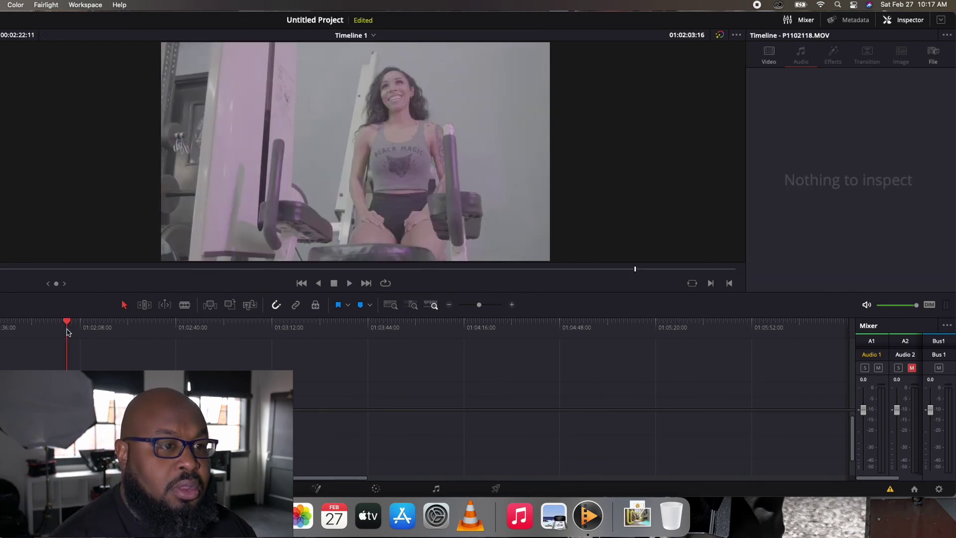
- Preview the gym clip, then set the timeline resolution to a custom 1200 x 1500 portrait frame and save
key("space")
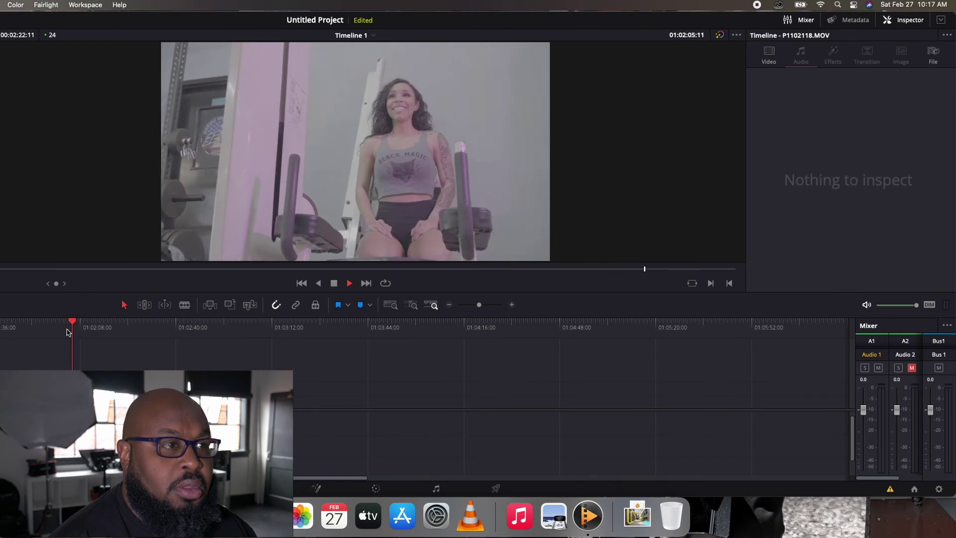
key("space")
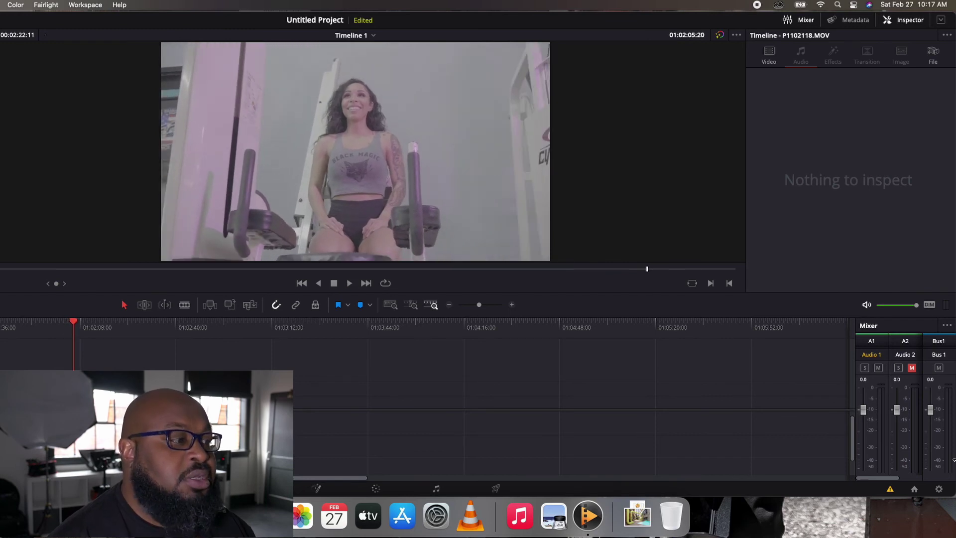
left_click(939, 489)
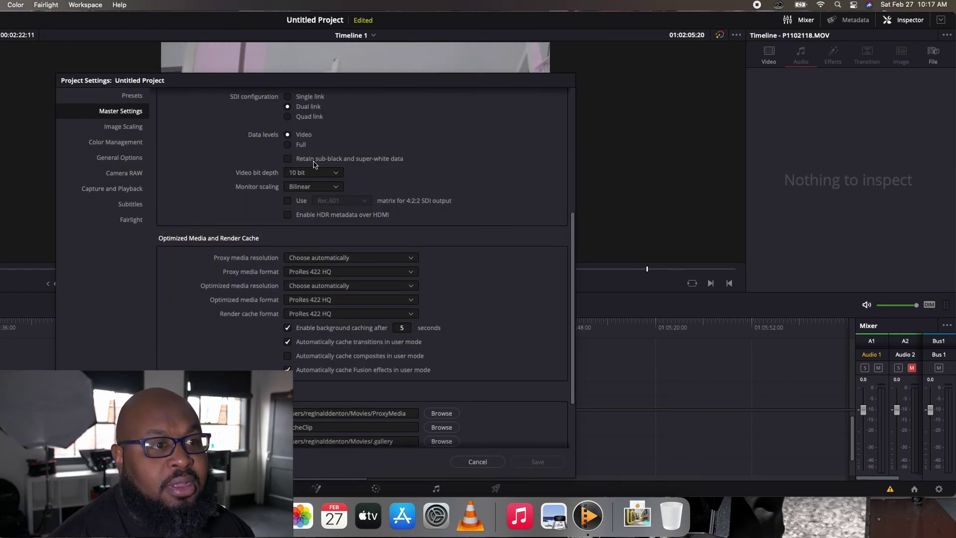
scroll(181, 152, "up", 5)
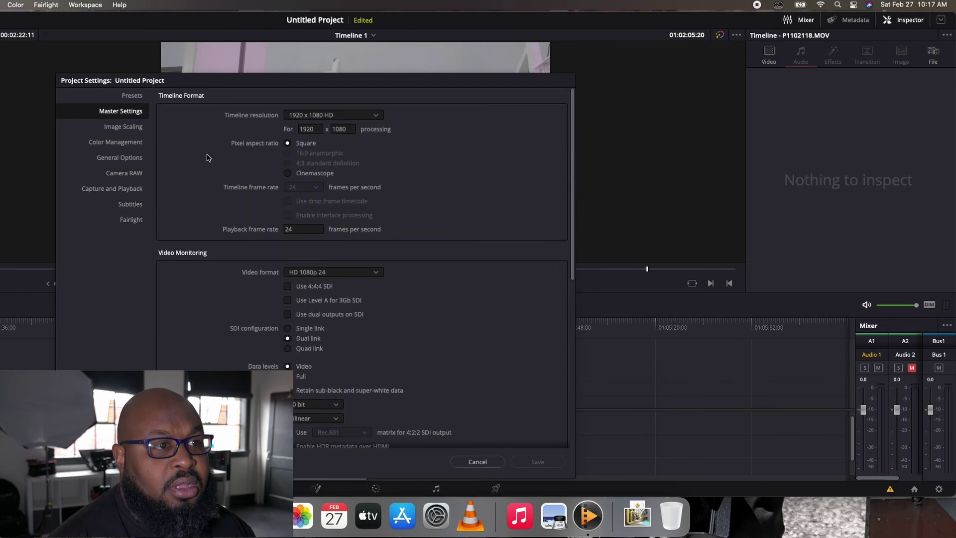
left_click(350, 130)
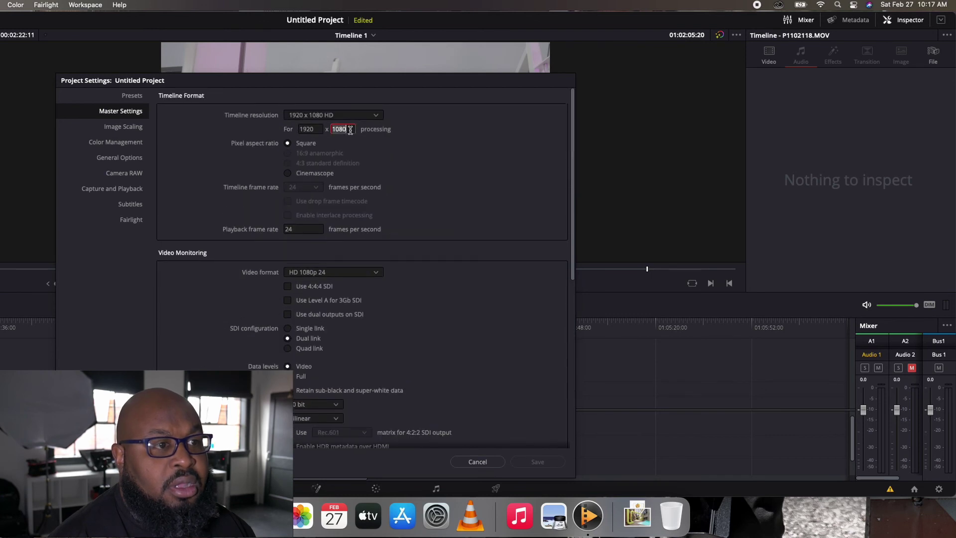
left_click(317, 130)
type("1")
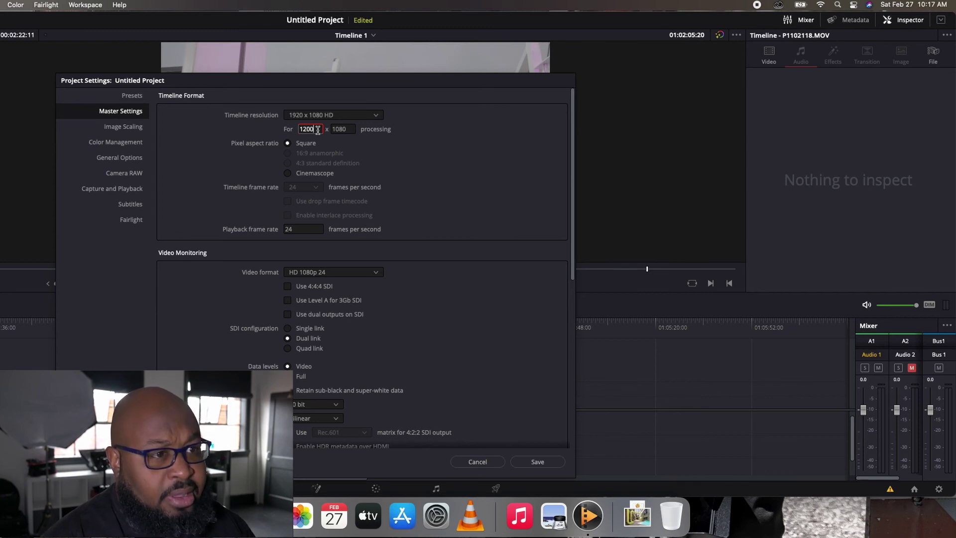
left_click(341, 130)
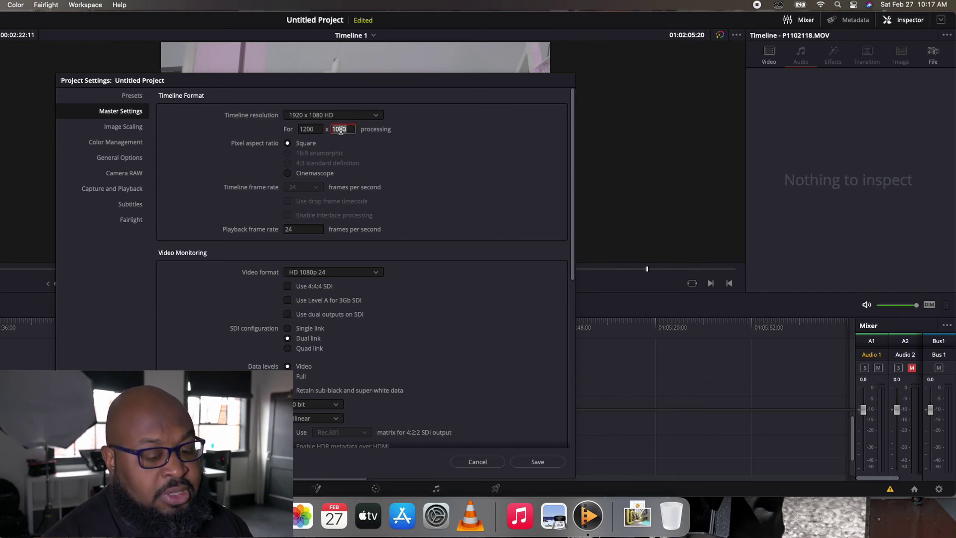
type("1")
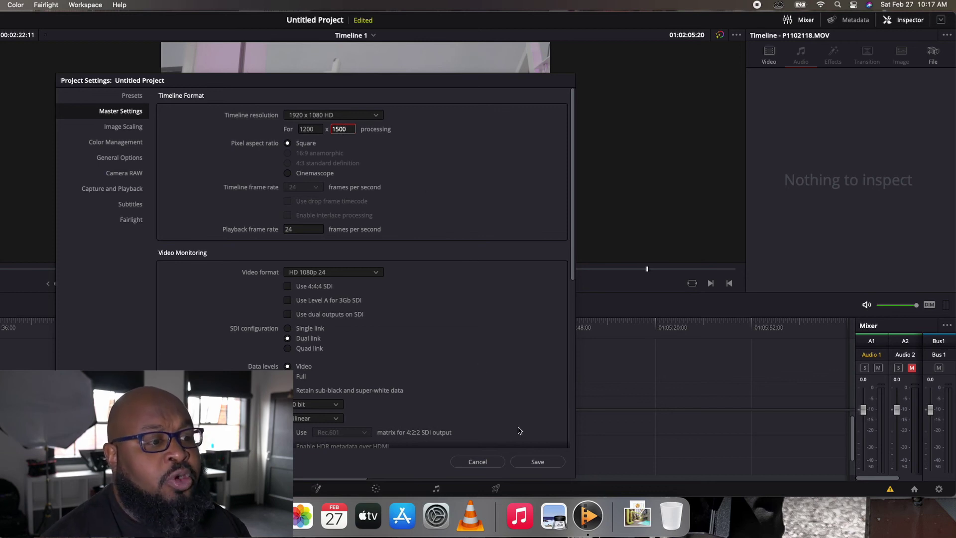
left_click(538, 462)
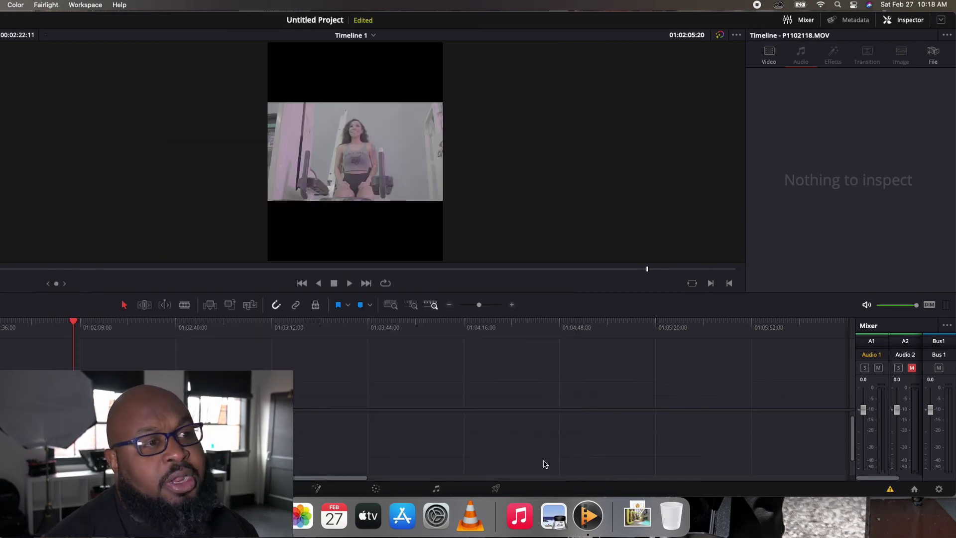
- Select the gym clip and run Smart Reframe with Object of Interest set to Auto
left_click(100, 388)
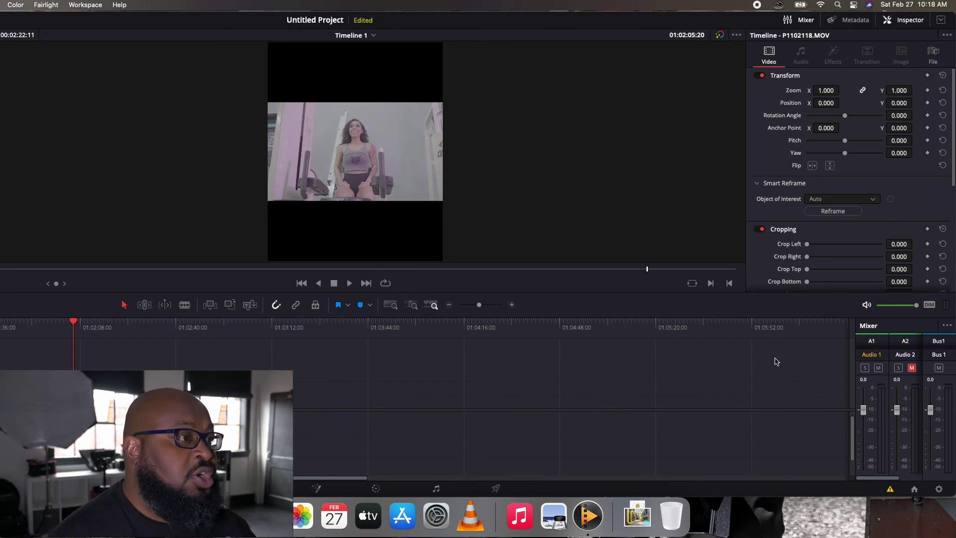
scroll(779, 219, "down", 4)
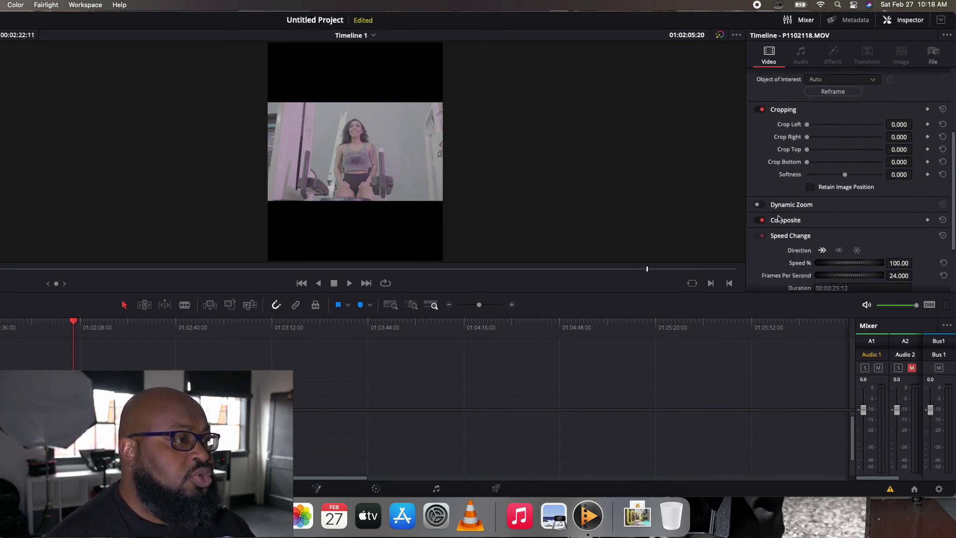
scroll(778, 219, "down", 2)
scroll(774, 200, "up", 6)
left_click(774, 183)
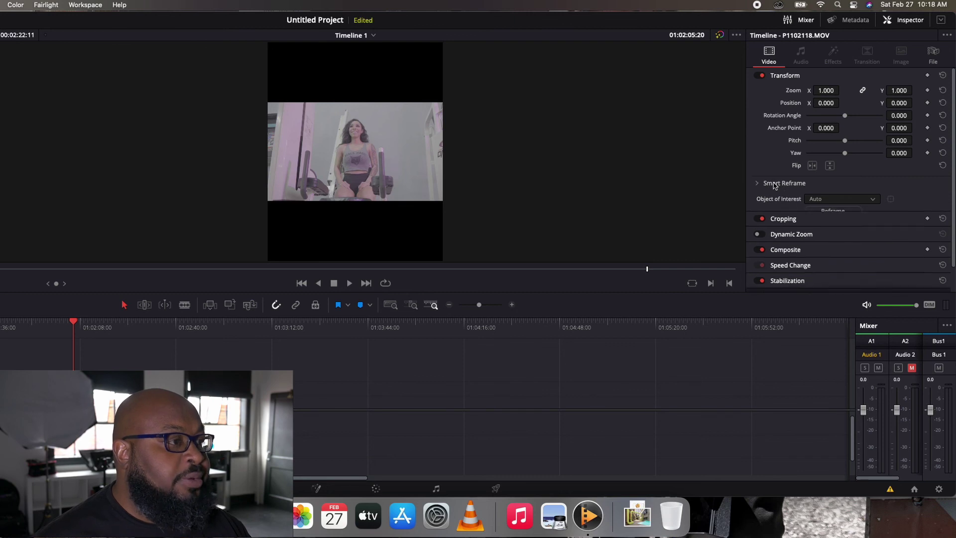
left_click(774, 183)
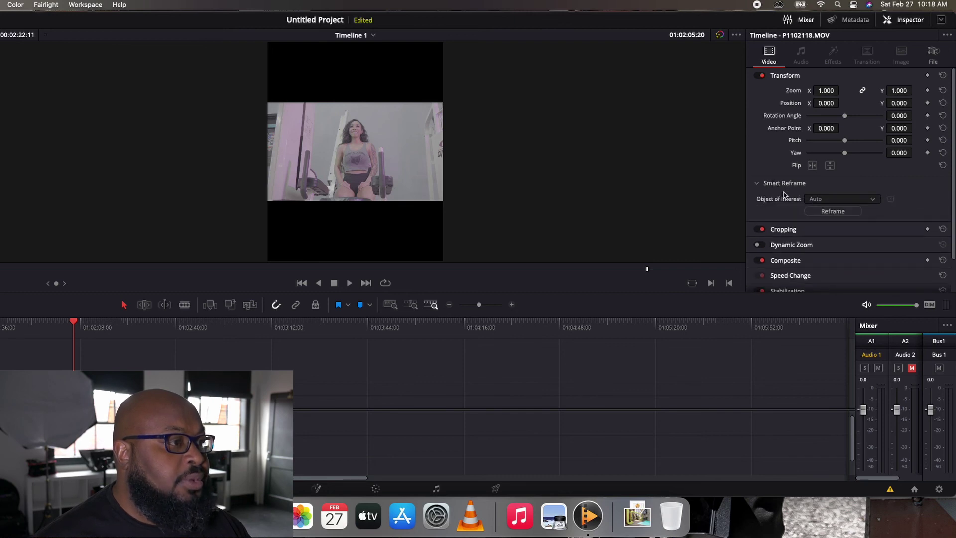
left_click(833, 211)
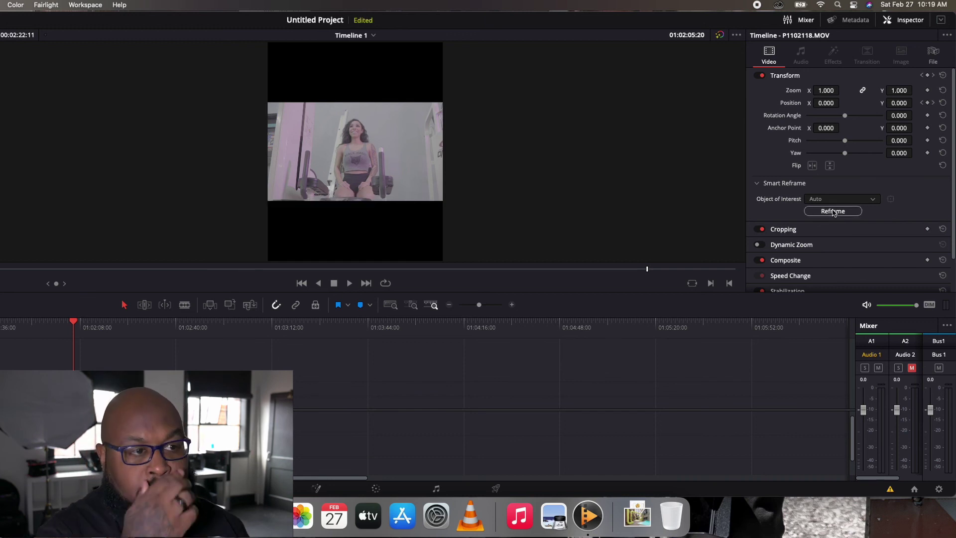
- Play back the reframed clip, then zoom it in to 2.250
key("space")
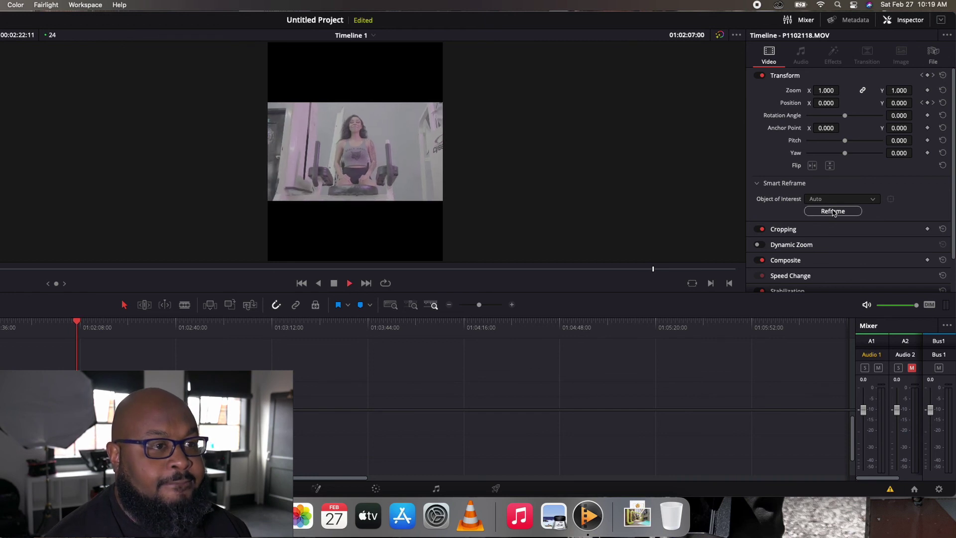
key("space")
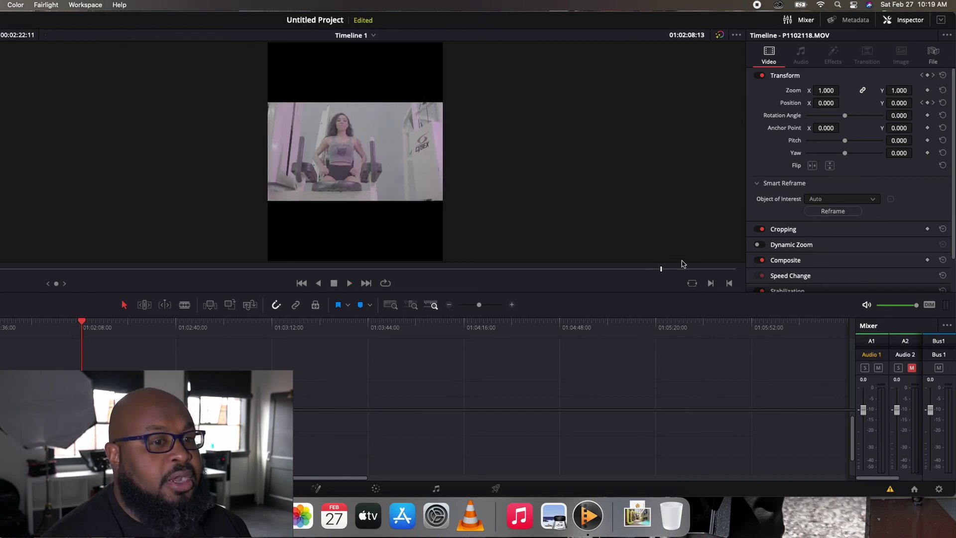
left_click_drag(828, 91, 848, 90)
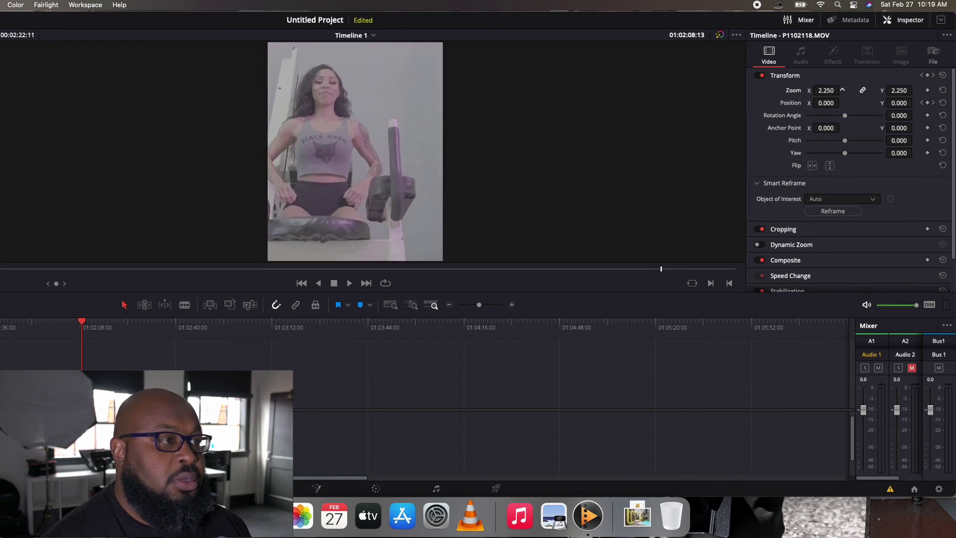
- Set Smart Reframe's Object of Interest to Reference Point and show its reference box in the viewer
left_click(847, 200)
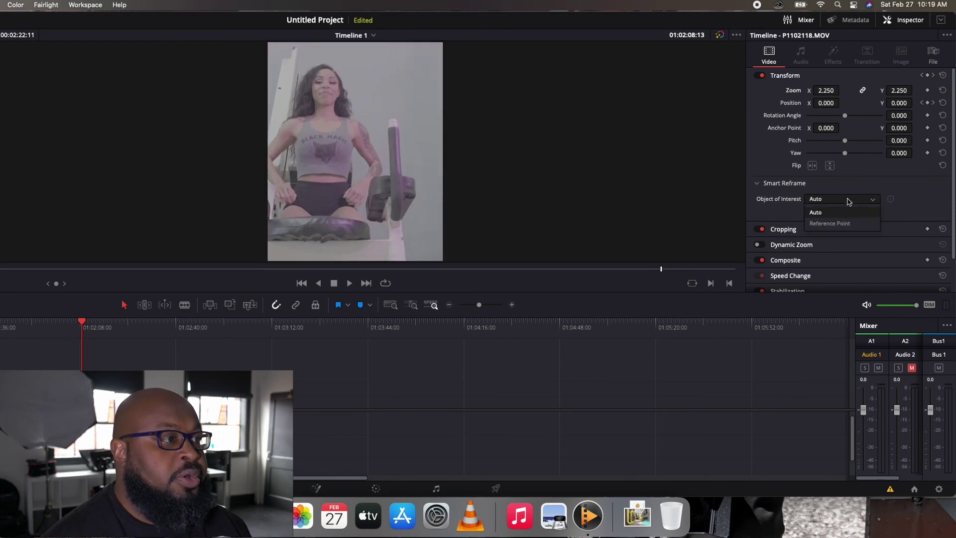
left_click(840, 225)
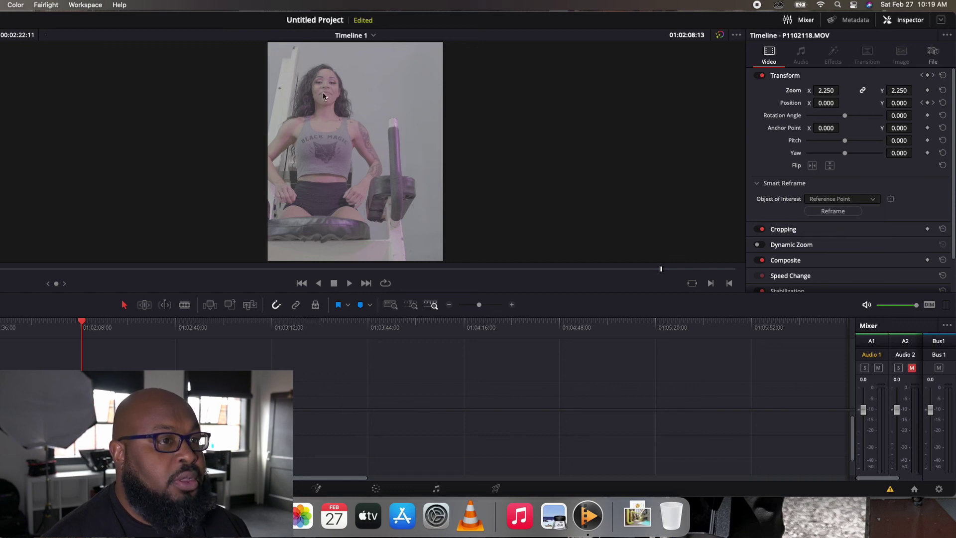
left_click(847, 200)
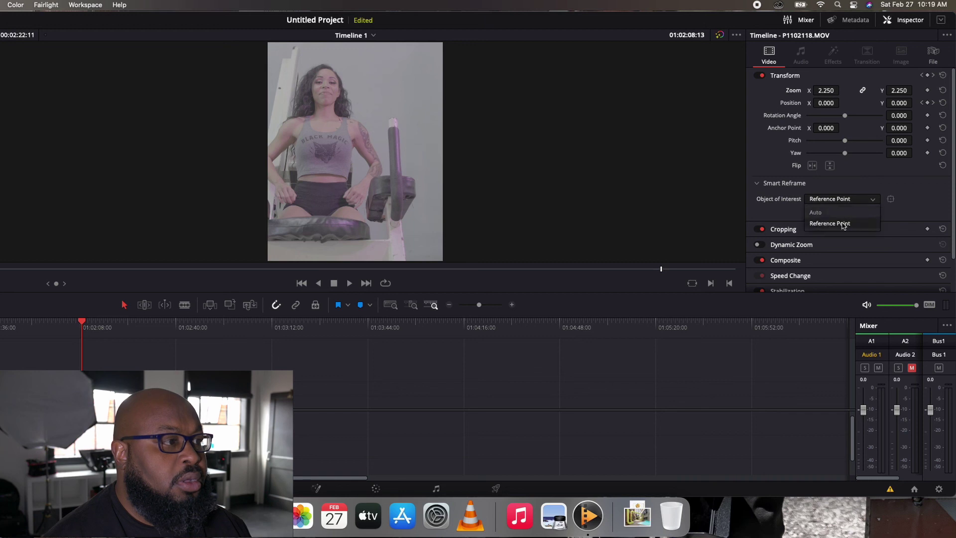
left_click(843, 223)
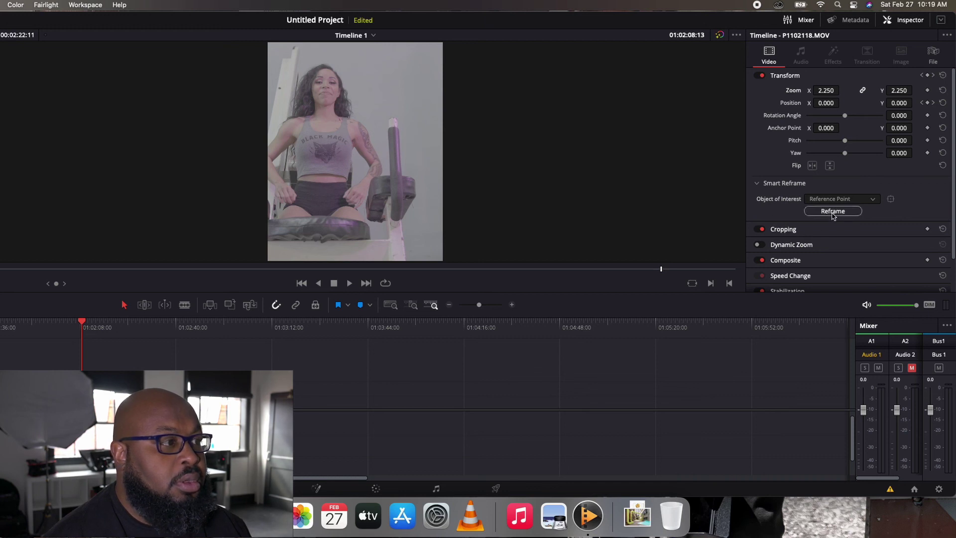
left_click(891, 199)
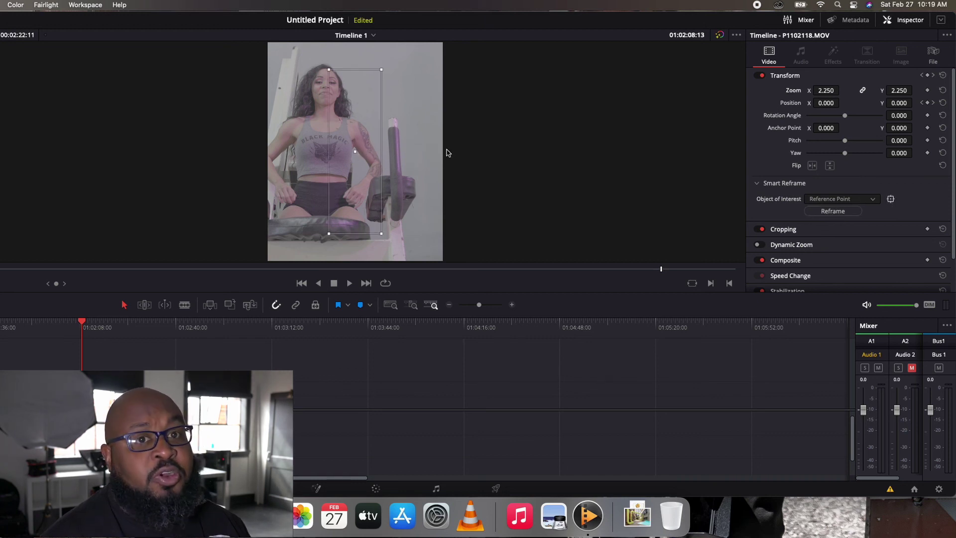
- Place the reference box over the woman's torso and re-run Smart Reframe, giving Position X -44.214
left_click_drag(354, 151, 321, 143)
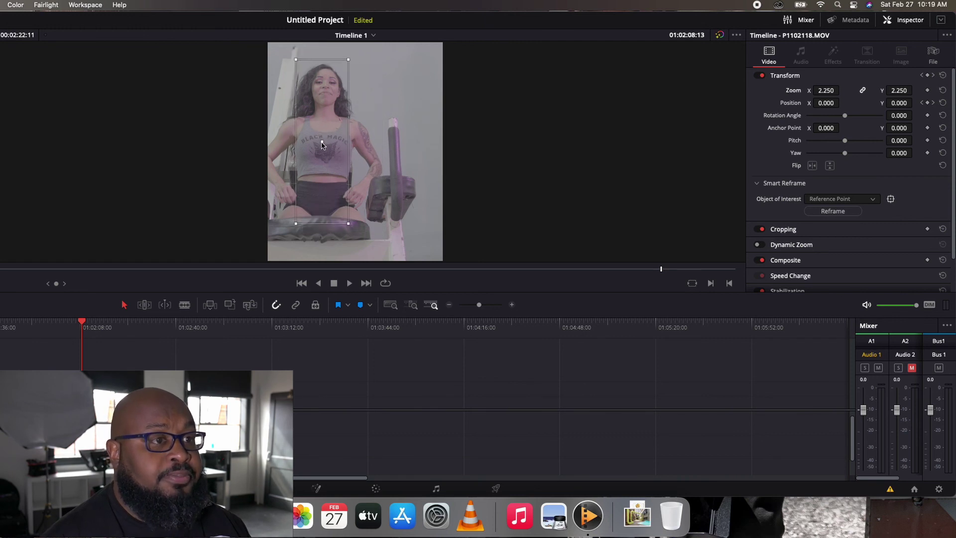
left_click(823, 213)
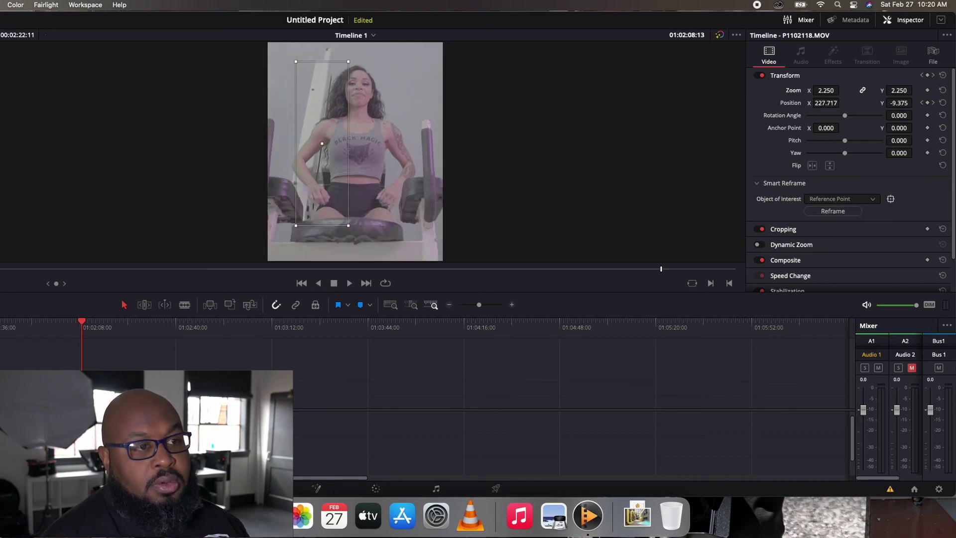
left_click(48, 325)
- Play the reframed gym clip to its end to check how the tracking follows the woman
key("space")
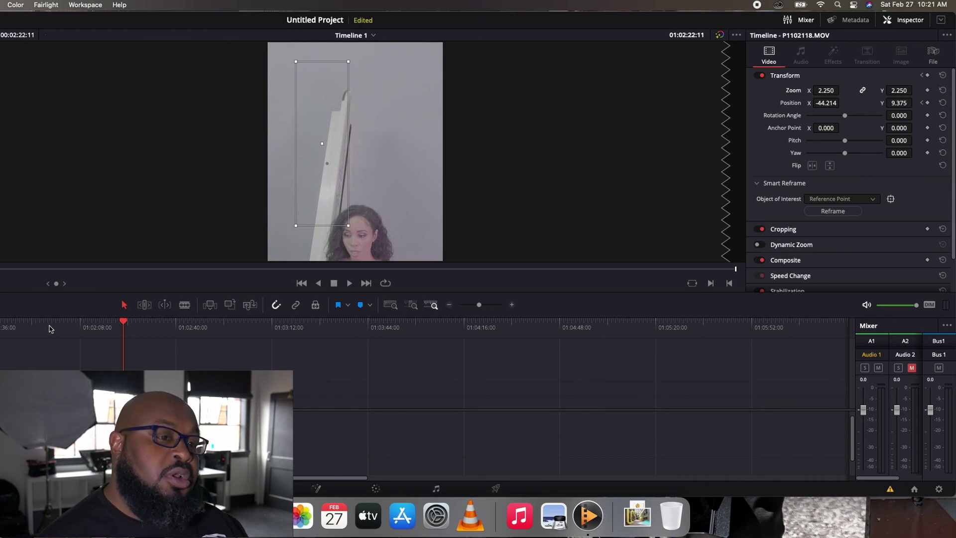
- Move the playhead back to 01:02:03:12, where the woman sits centred in the vertical frame
left_click(67, 328)
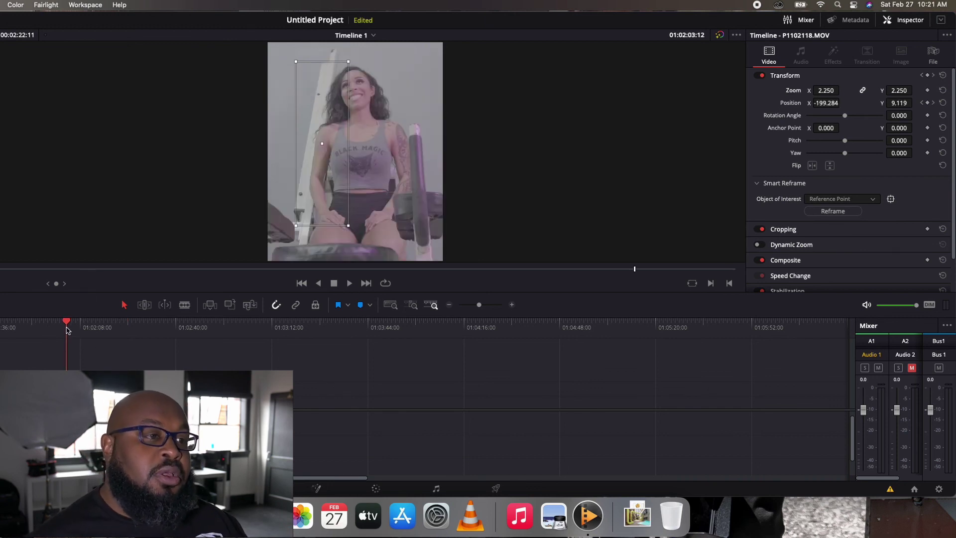